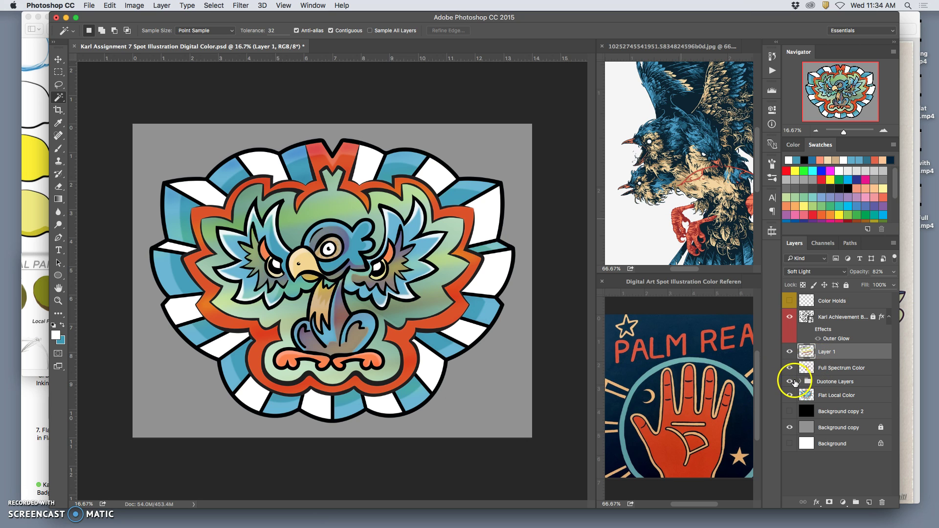
# Compare the artwork with the Duotone Layers group and the Flat Local Color layer switched off and on
pyautogui.click(791, 382)
pyautogui.click(791, 382)
pyautogui.click(790, 381)
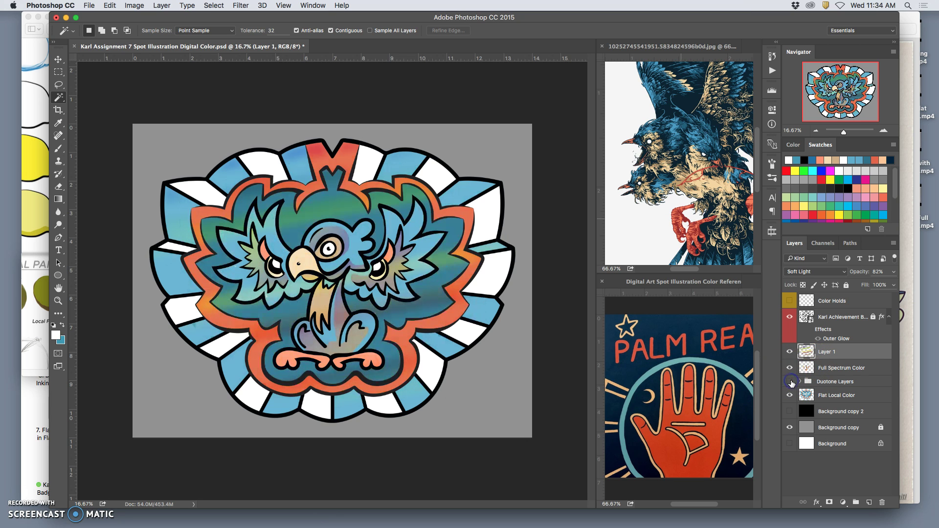
pyautogui.click(791, 381)
pyautogui.click(790, 395)
pyautogui.click(789, 395)
pyautogui.click(789, 395)
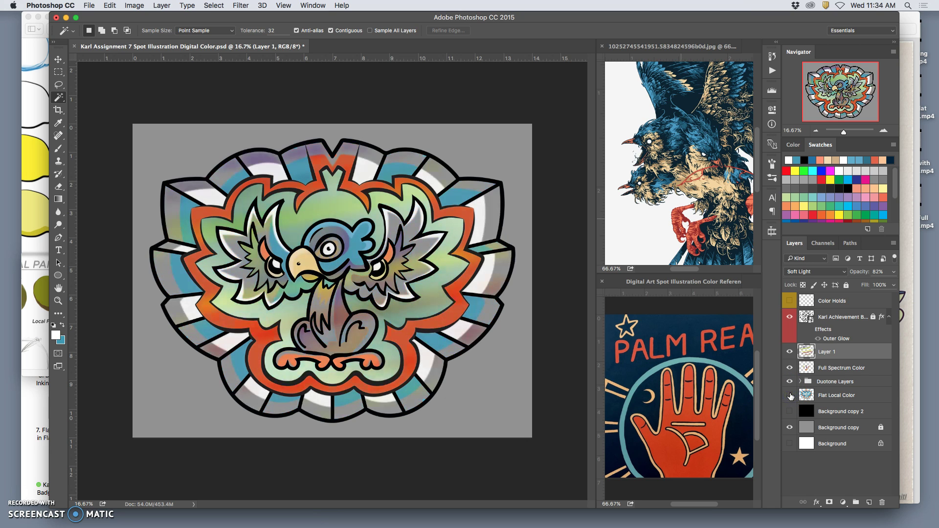
pyautogui.click(789, 395)
# Try Layer 1 at 60% opacity with the Normal blend mode
pyautogui.click(826, 354)
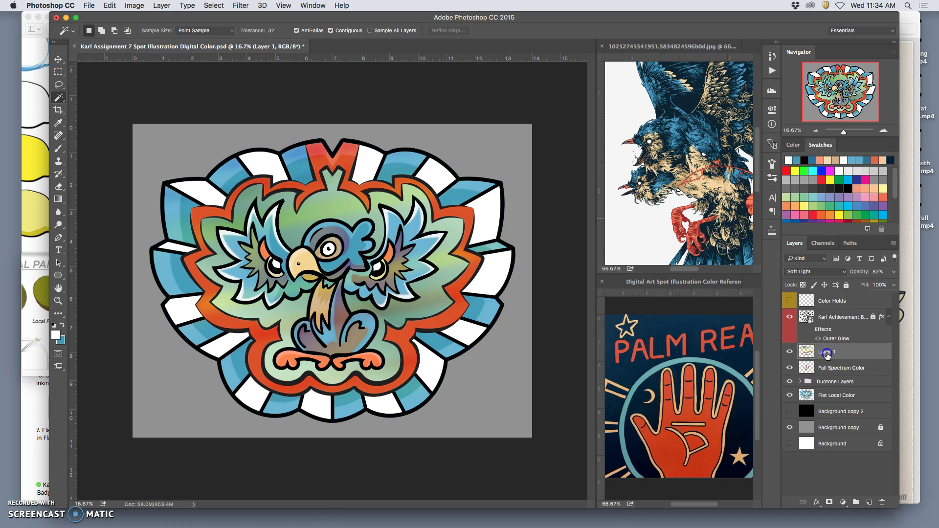
pyautogui.click(893, 272)
pyautogui.click(885, 285)
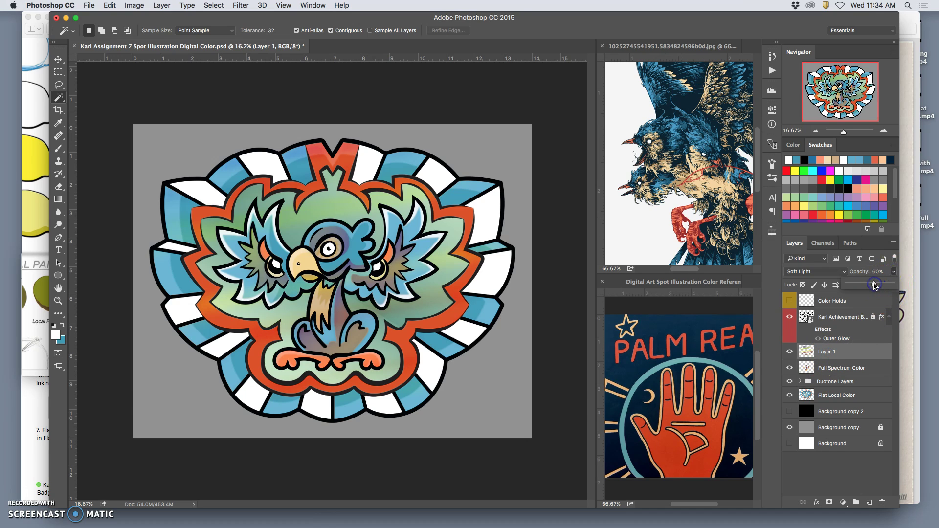
pyautogui.click(809, 271)
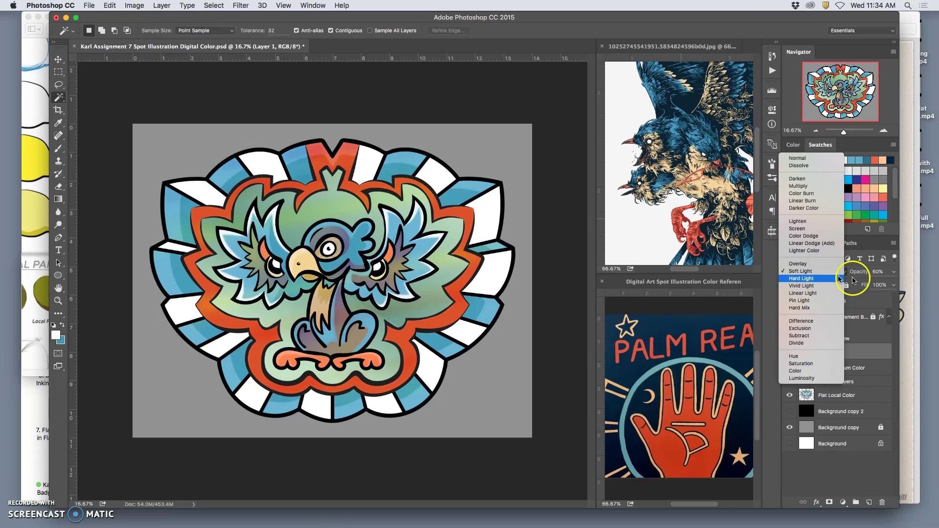
pyautogui.click(805, 159)
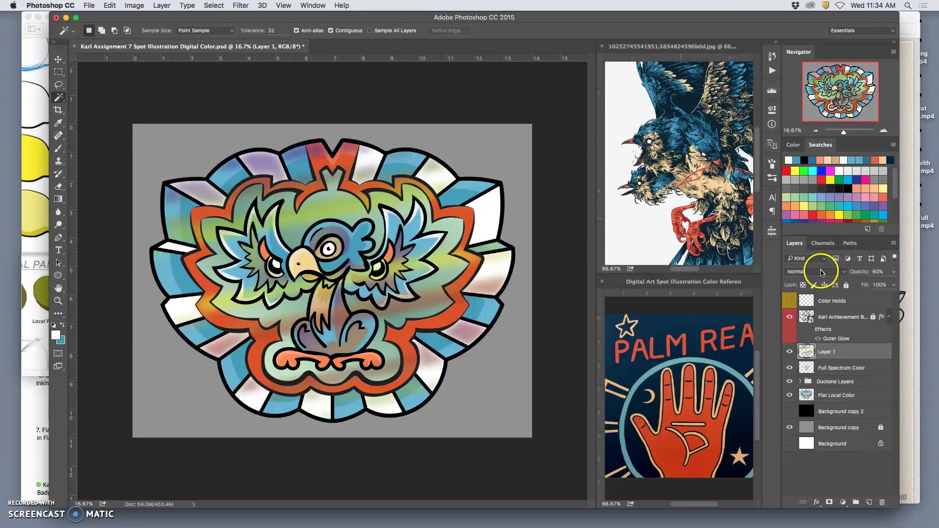
# Try the Dissolve blend mode on Layer 1 at 15% opacity
pyautogui.click(821, 271)
pyautogui.click(816, 279)
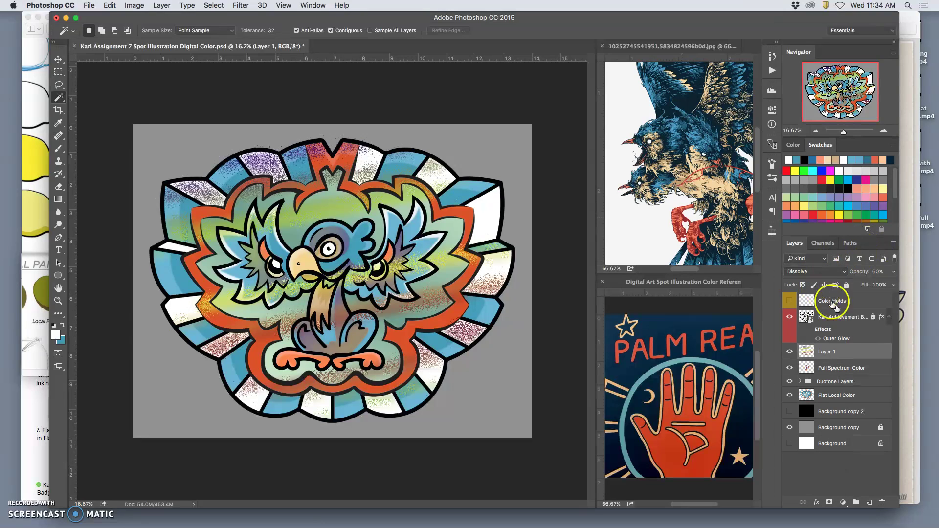
pyautogui.click(893, 272)
pyautogui.moveTo(870, 284); pyautogui.dragTo(858, 283)
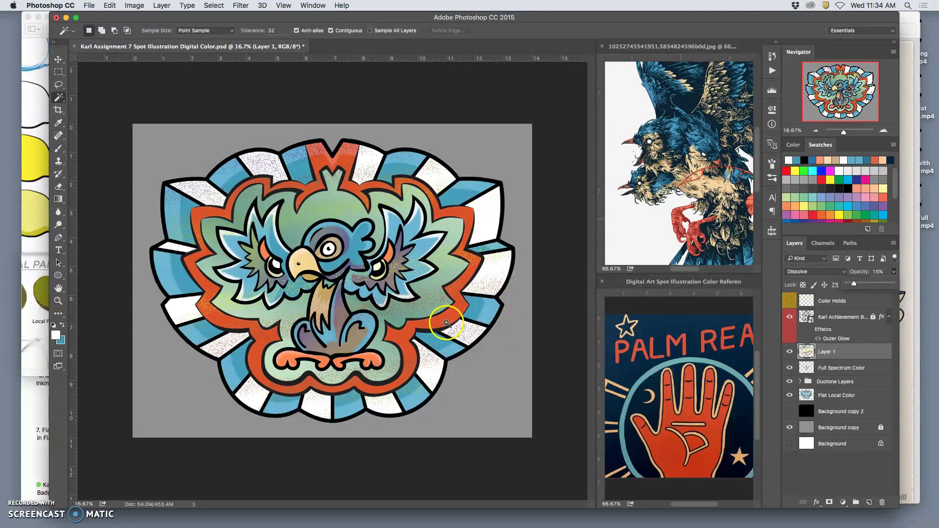
# Examine the speckled Dissolve grain around the bird's neck, legs and head up close
pyautogui.scroll(3, 450, 326)
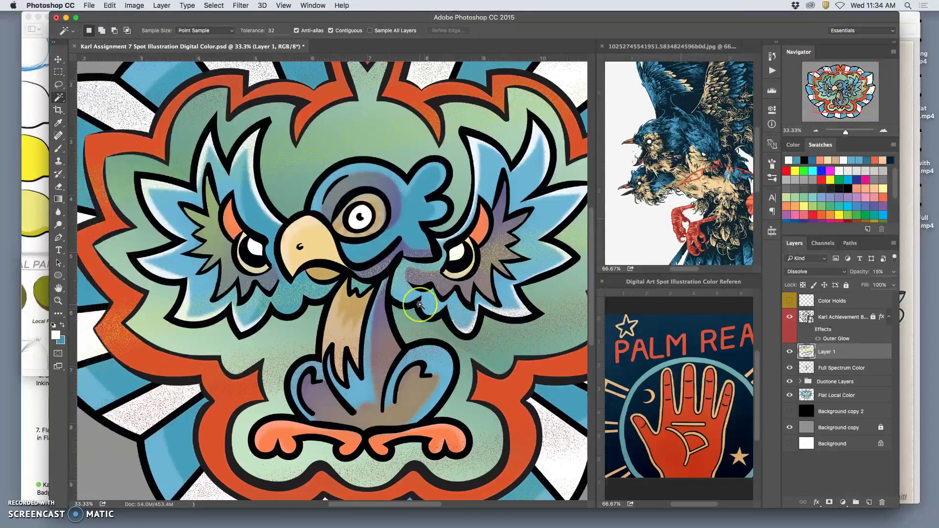
pyautogui.scroll(3, 420, 304)
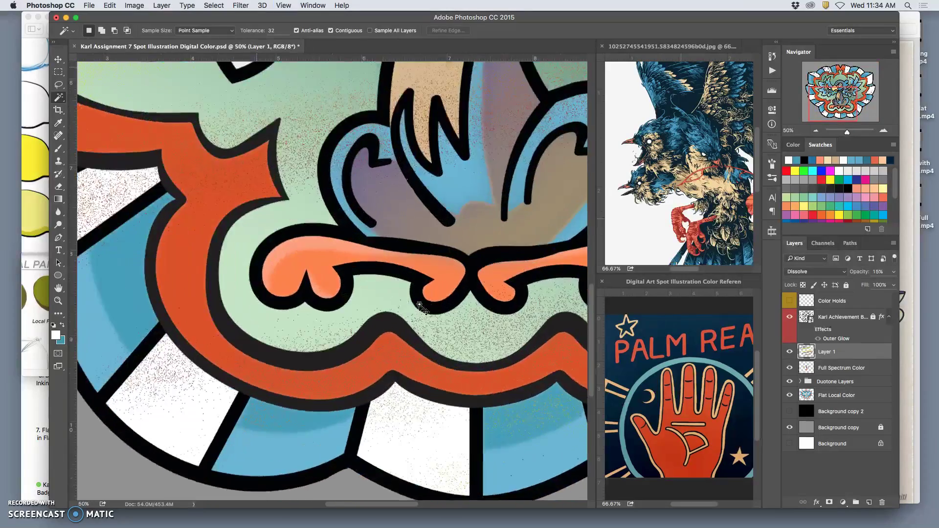
pyautogui.scroll(10, 420, 304)
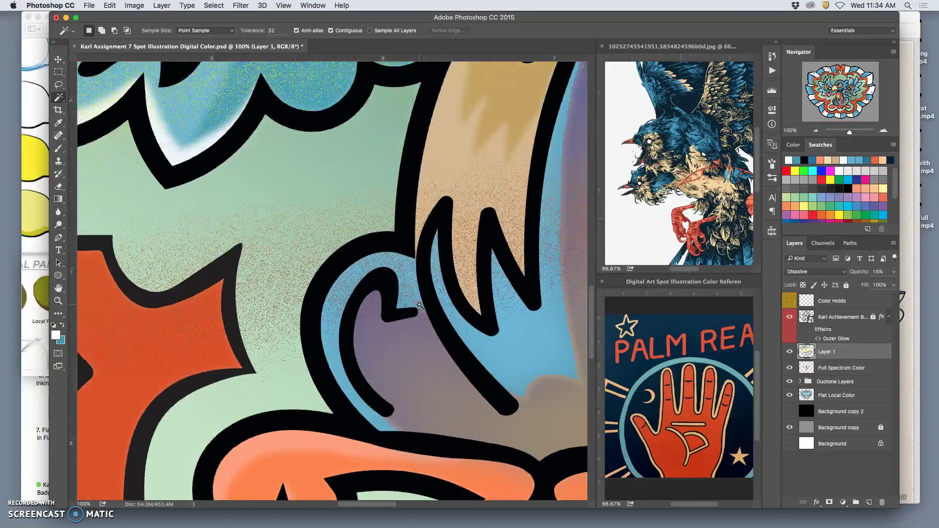
pyautogui.scroll(4, 419, 305)
pyautogui.click(374, 271)
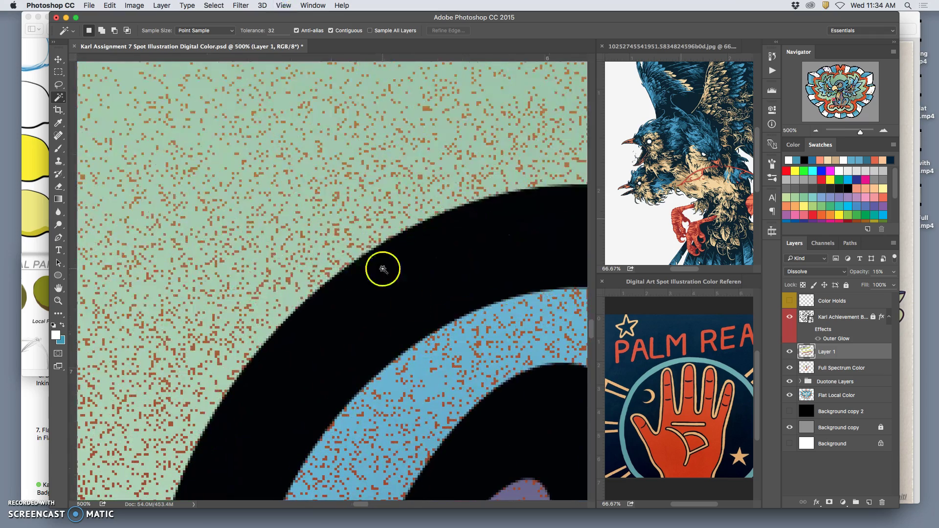
pyautogui.scroll(-6, 362, 262)
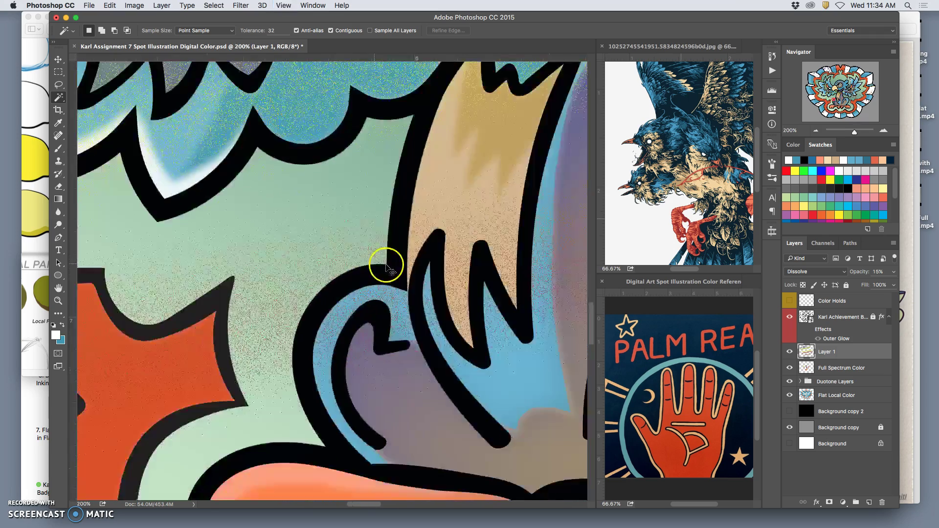
pyautogui.scroll(-1, 399, 268)
pyautogui.scroll(3, 408, 268)
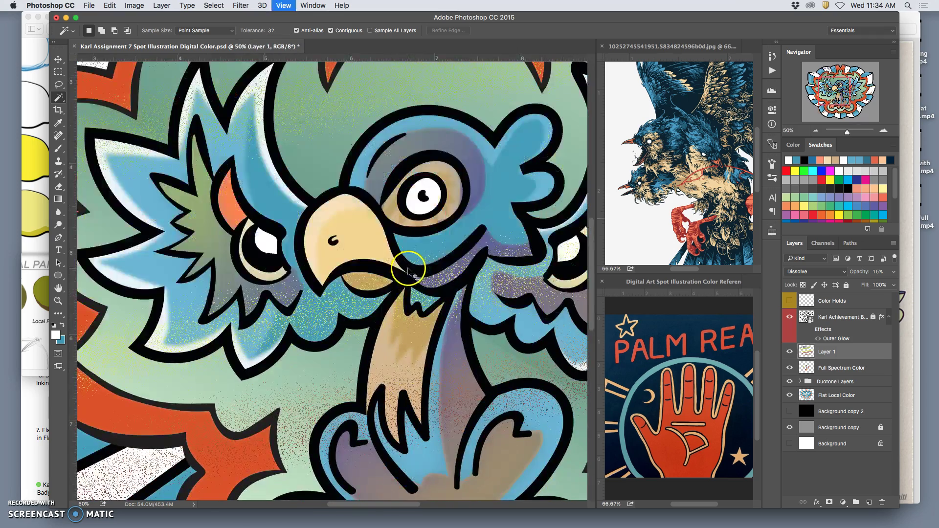
pyautogui.scroll(-2, 408, 270)
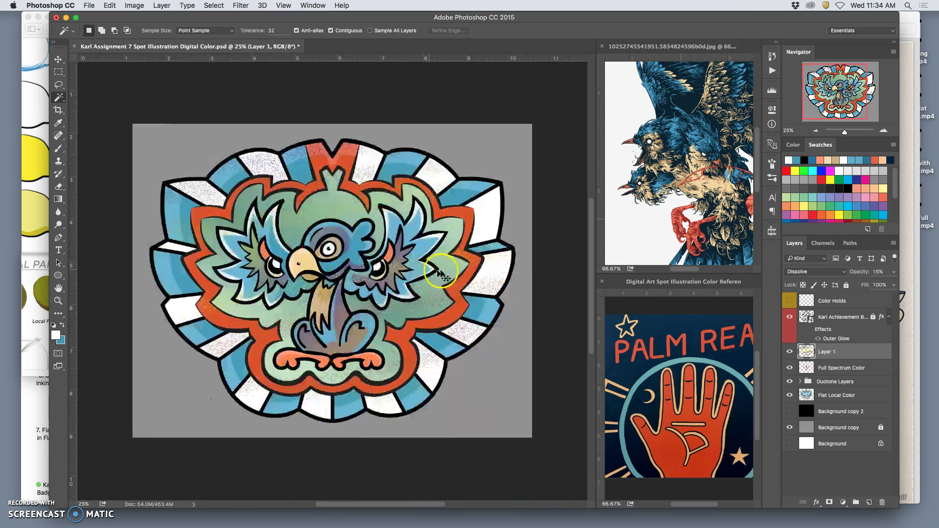
pyautogui.scroll(-1, 441, 274)
# Set Layer 1 to Soft Light at 39% opacity and compare the artwork with and without it
pyautogui.click(807, 272)
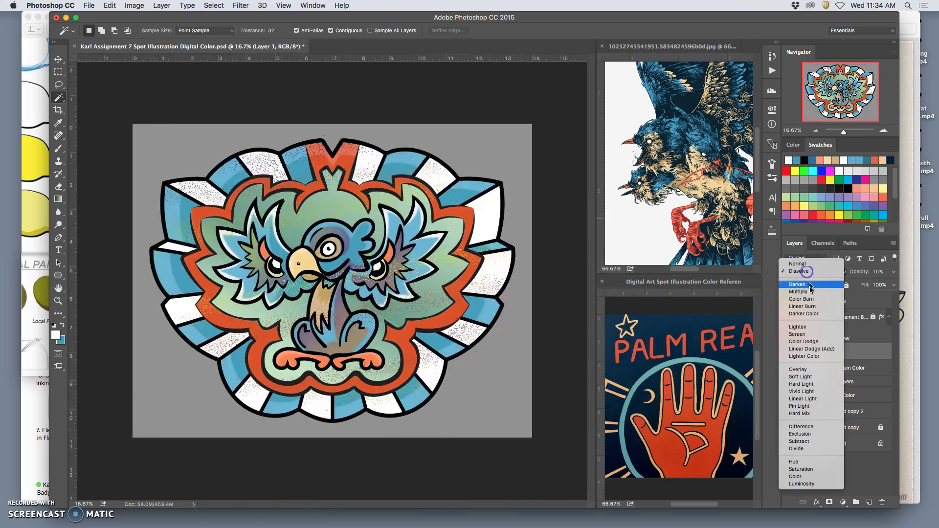
pyautogui.click(823, 377)
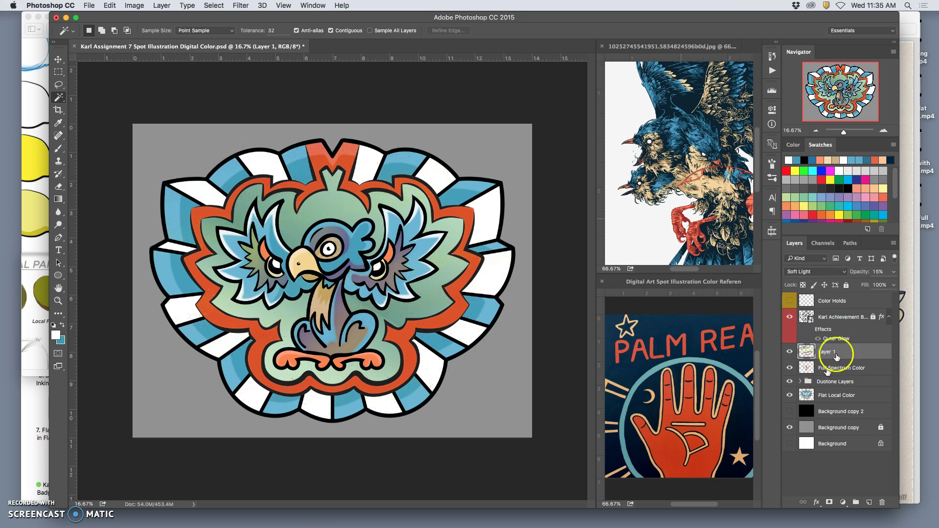
pyautogui.click(894, 272)
pyautogui.click(859, 284)
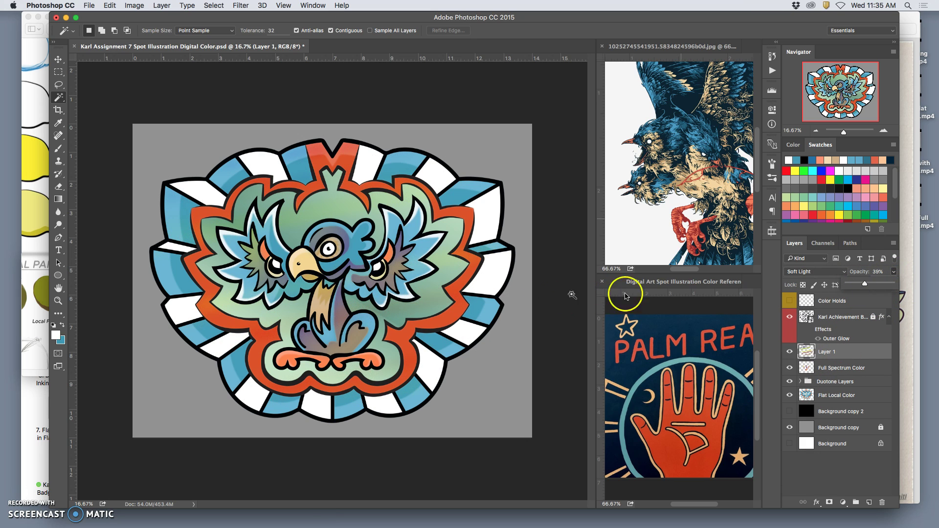
pyautogui.click(788, 353)
pyautogui.click(788, 353)
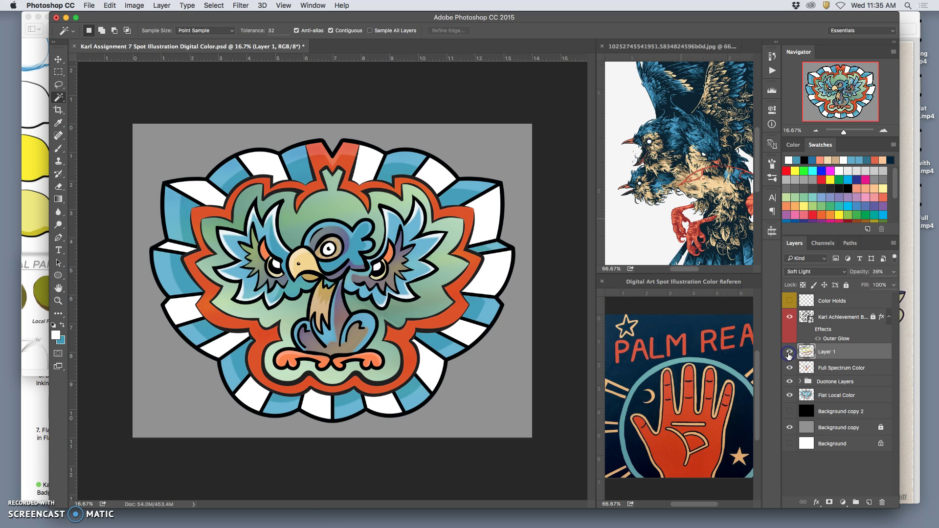
pyautogui.click(772, 360)
pyautogui.click(241, 298)
pyautogui.click(338, 376)
# Show the Color Holds layer and compare the artwork with the Achievement Badge line art hidden and visible
pyautogui.click(789, 301)
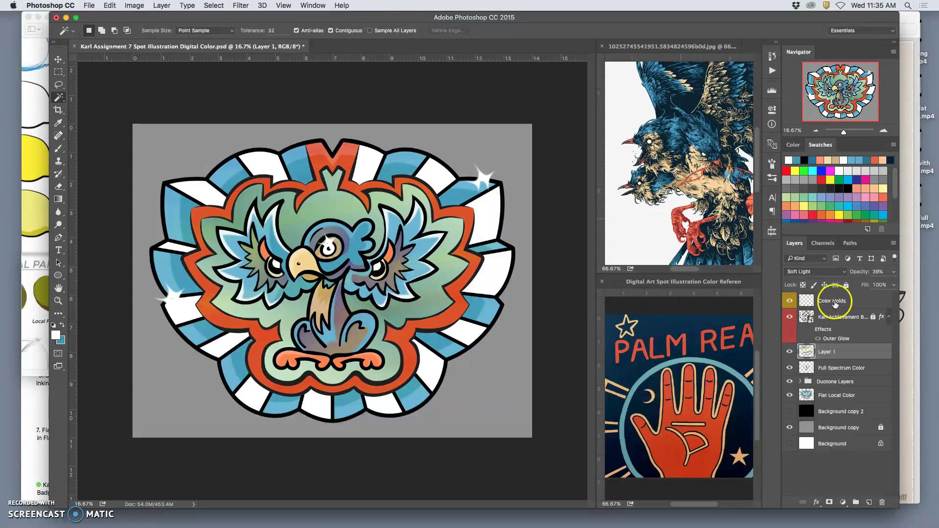
pyautogui.click(790, 319)
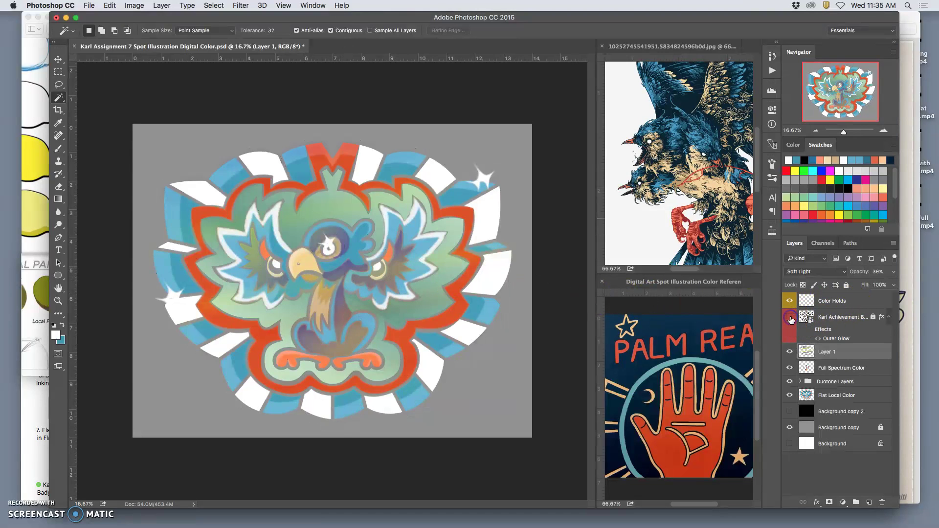
pyautogui.click(790, 319)
pyautogui.click(791, 319)
pyautogui.click(791, 319)
pyautogui.click(791, 319)
pyautogui.click(791, 319)
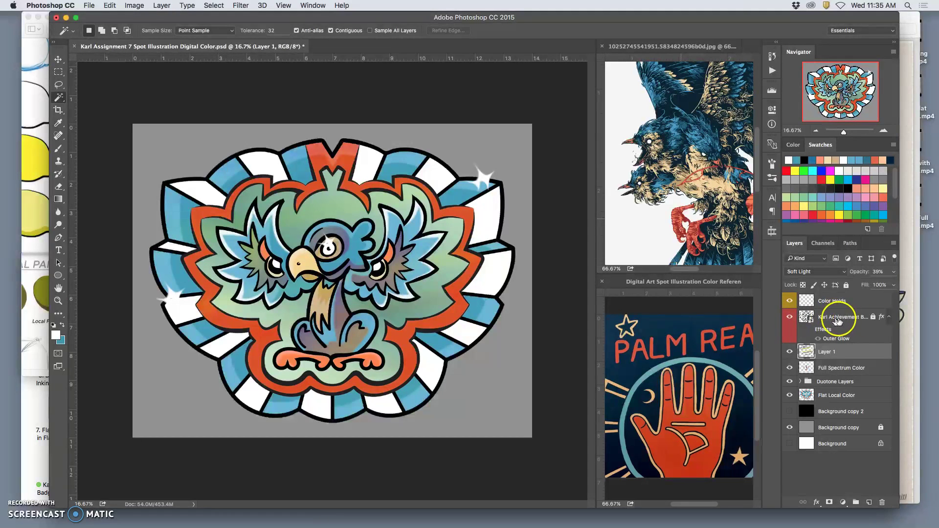
# Duplicate the Achievement Badge line art layer, keep the original visible and lock it
pyautogui.click(851, 318)
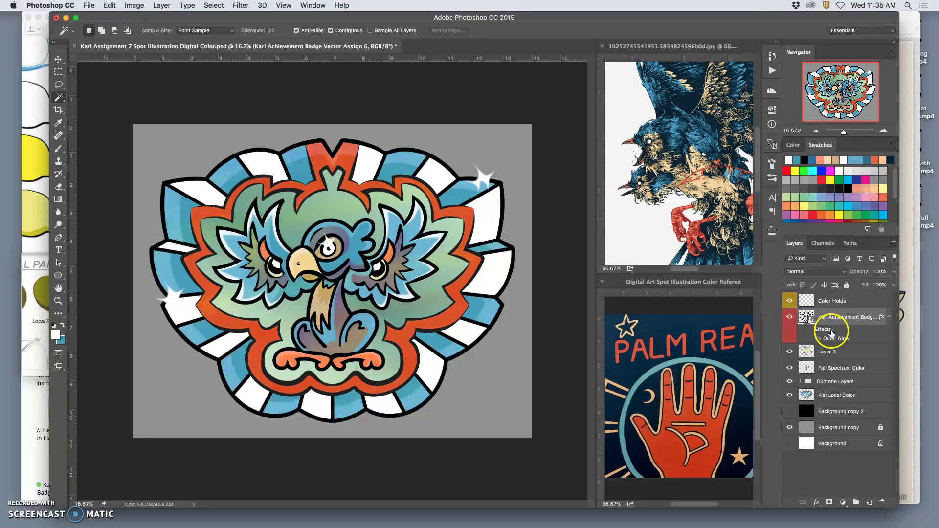
pyautogui.press('super+j')
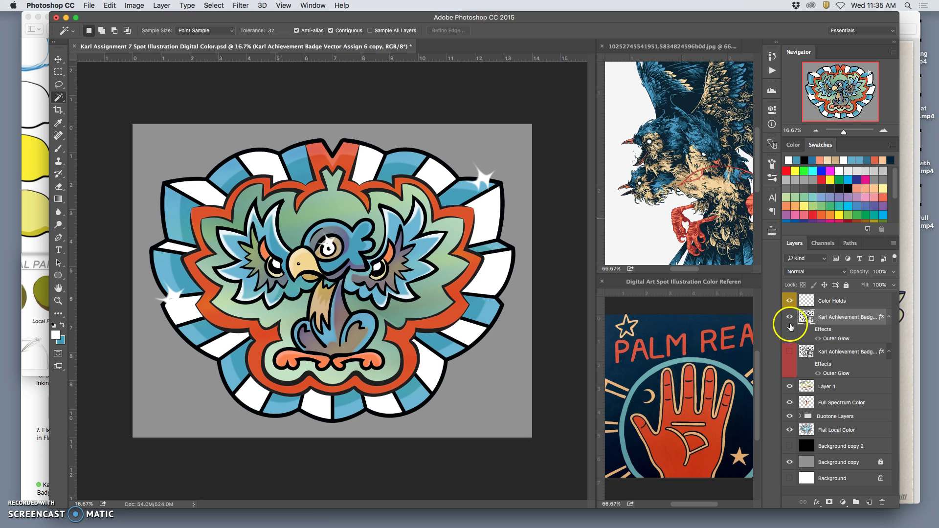
pyautogui.click(790, 351)
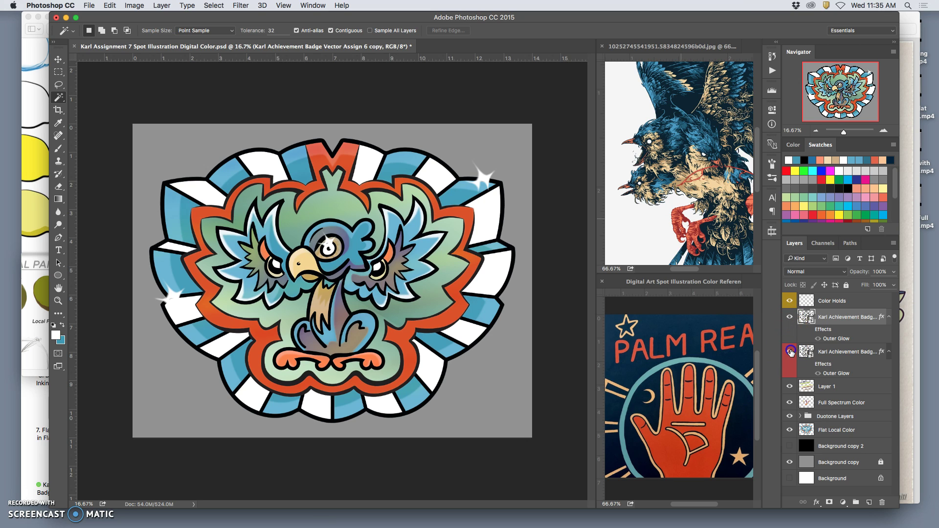
pyautogui.click(837, 353)
pyautogui.click(846, 285)
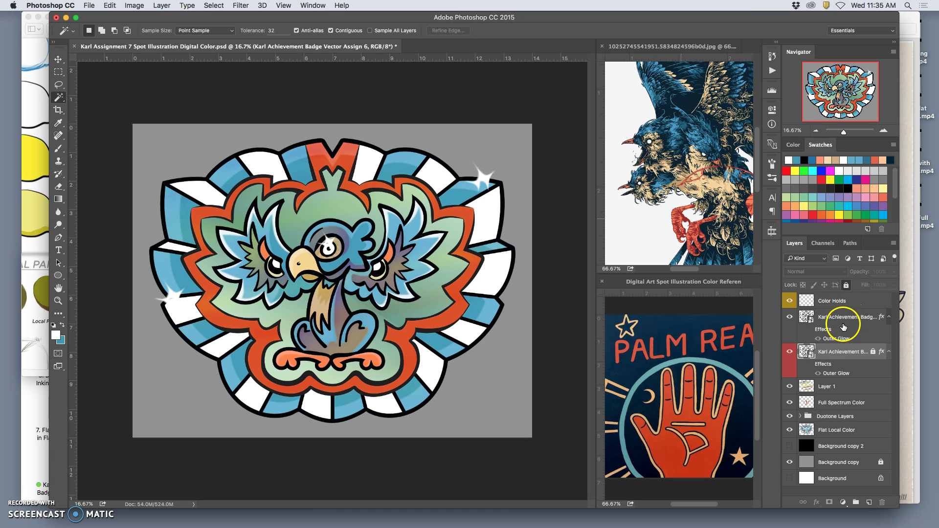
# Toggle the duplicated line art layer's effects to compare the artwork with and without the Outer Glow
pyautogui.click(809, 329)
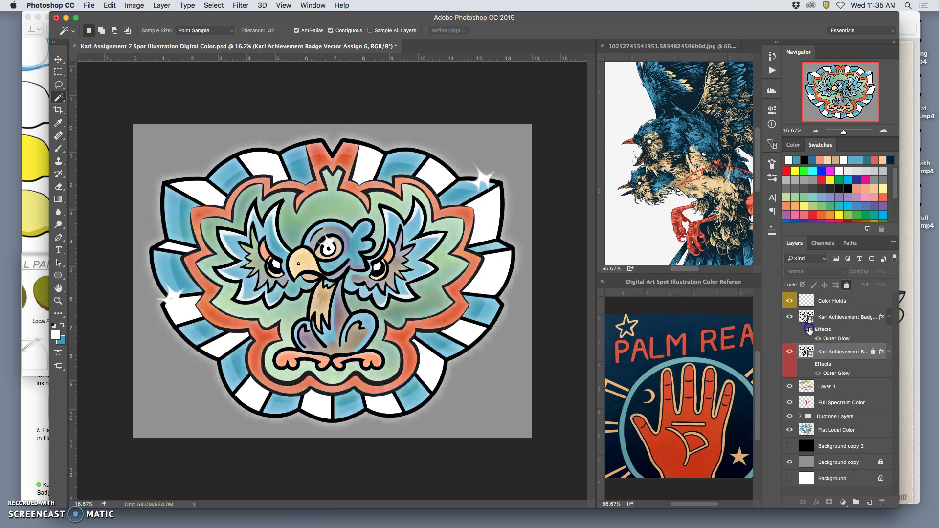
pyautogui.doubleClick(840, 318)
pyautogui.click(810, 331)
pyautogui.click(808, 331)
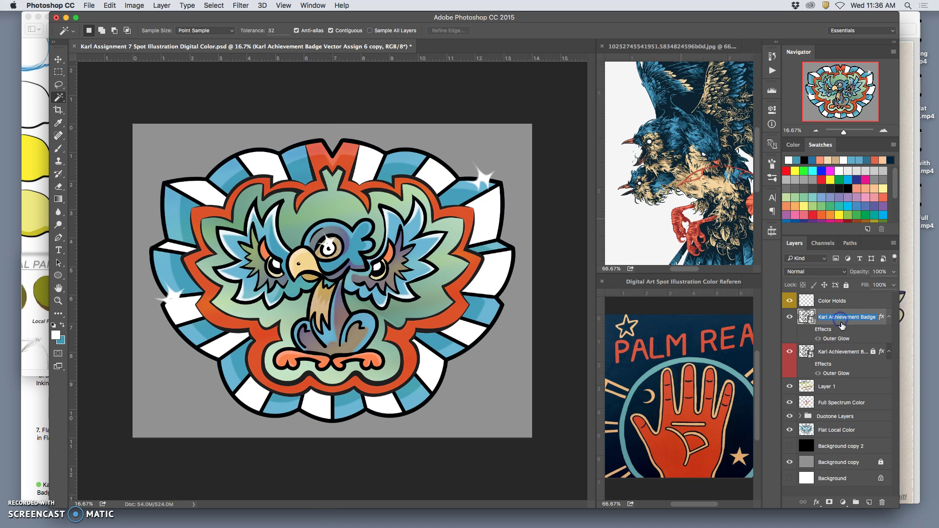
# Add a Color Overlay in red f30a0a to the duplicated line art layer, with Normal blend mode and 100% opacity
pyautogui.doubleClick(842, 326)
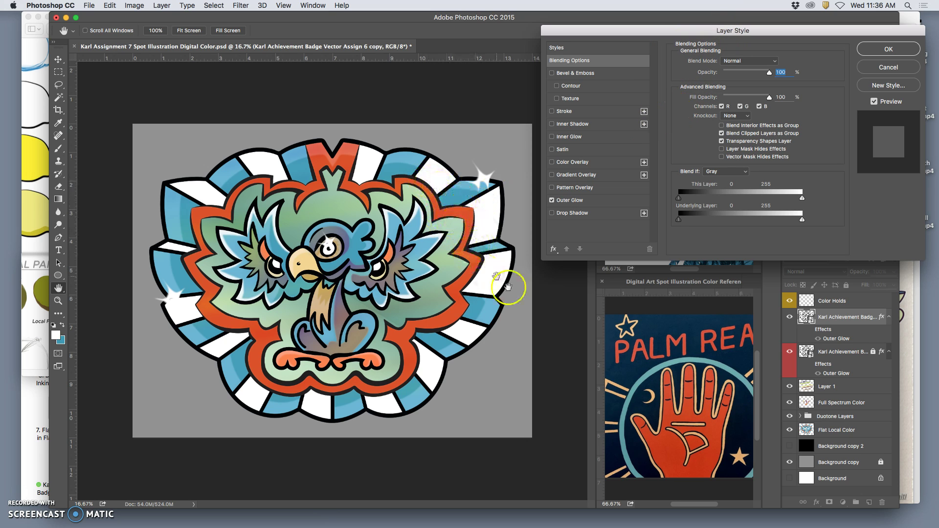
pyautogui.click(554, 163)
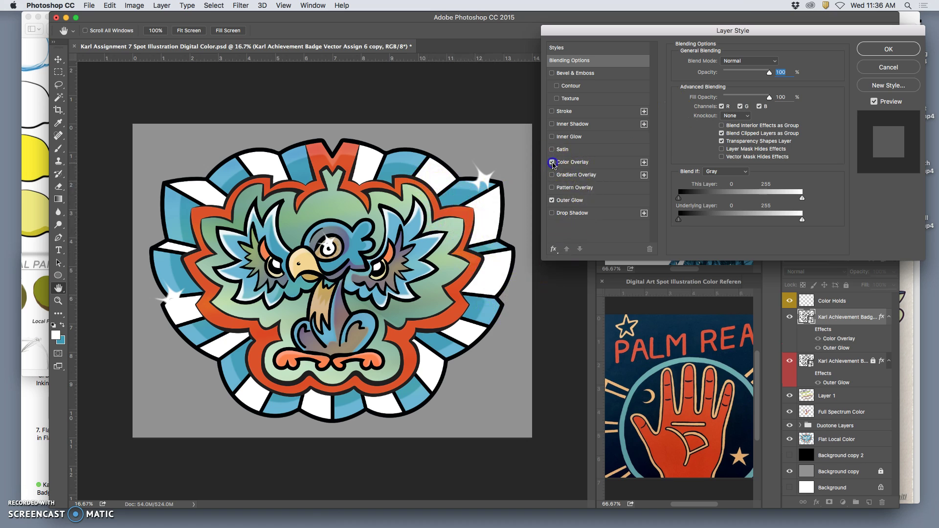
pyautogui.click(591, 163)
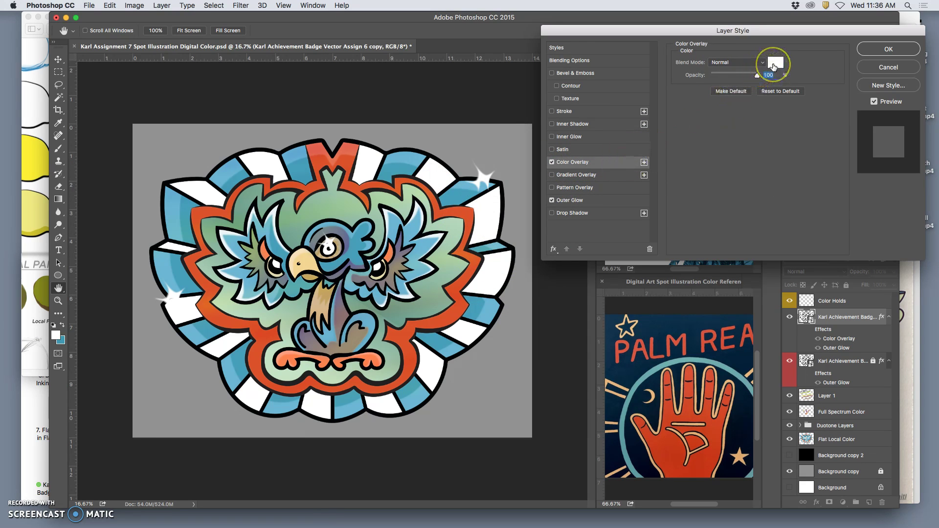
pyautogui.click(775, 64)
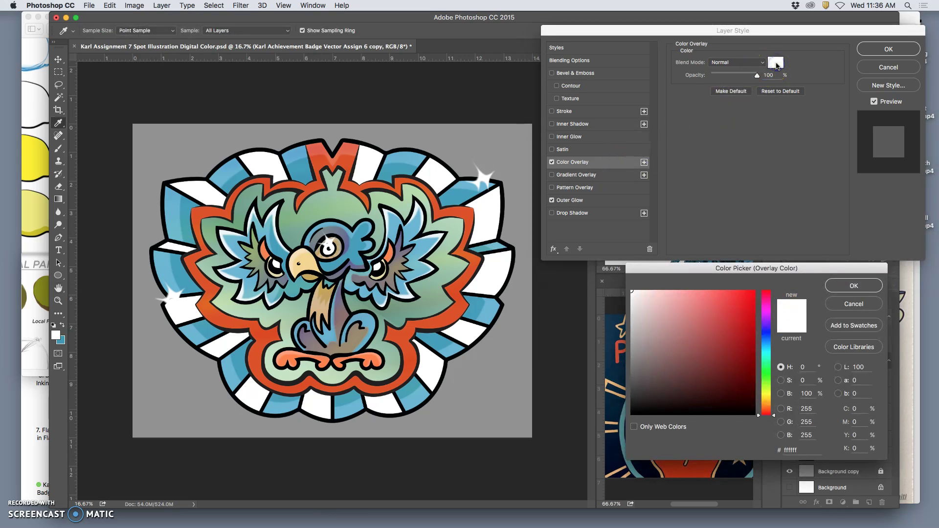
pyautogui.click(750, 295)
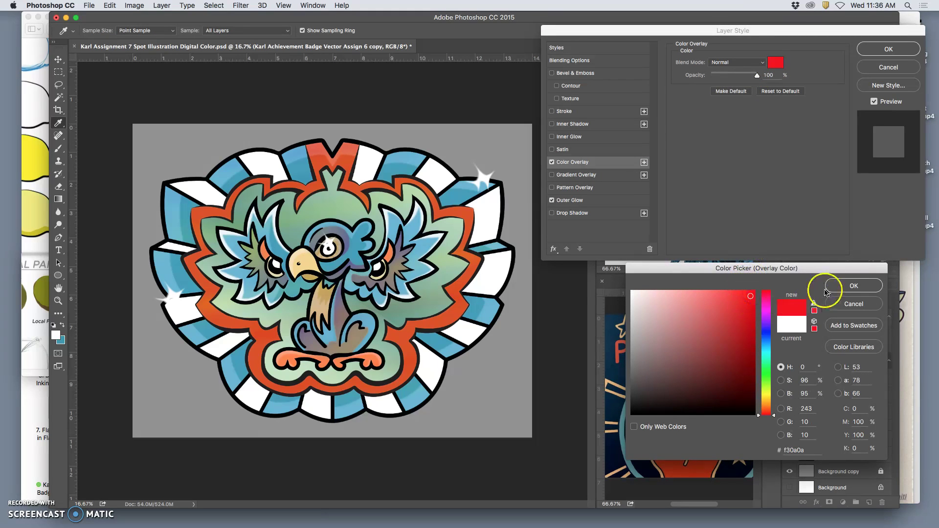
pyautogui.click(832, 287)
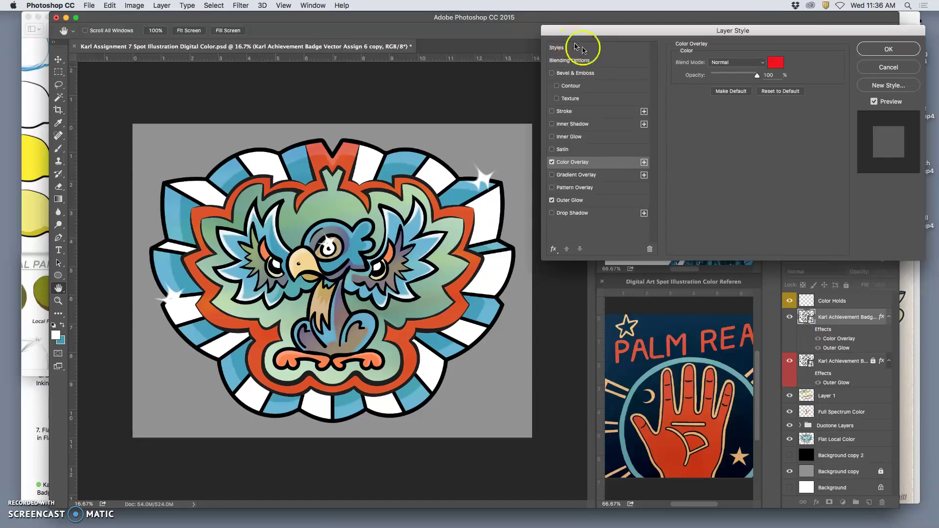
pyautogui.click(888, 49)
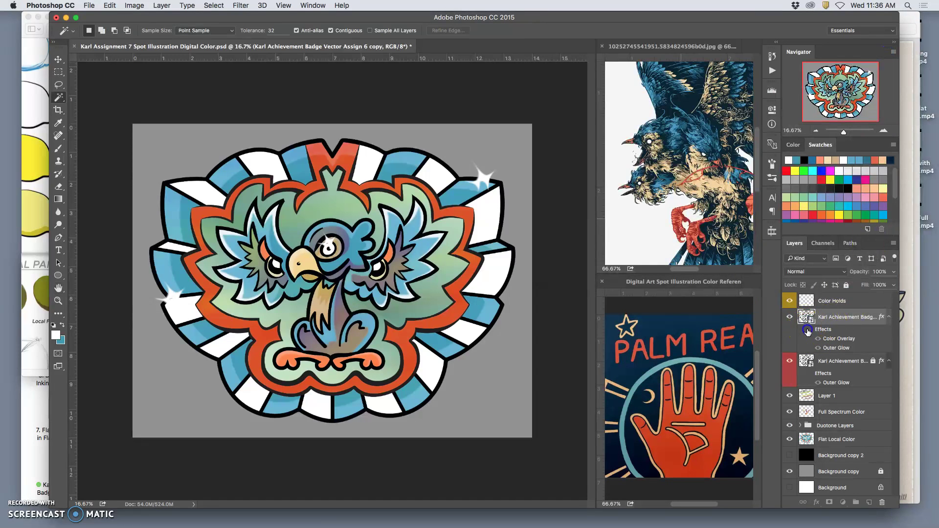
# Show the duplicated line art layer's effects and try dark olive 403e19 as its Color Overlay color
pyautogui.click(808, 328)
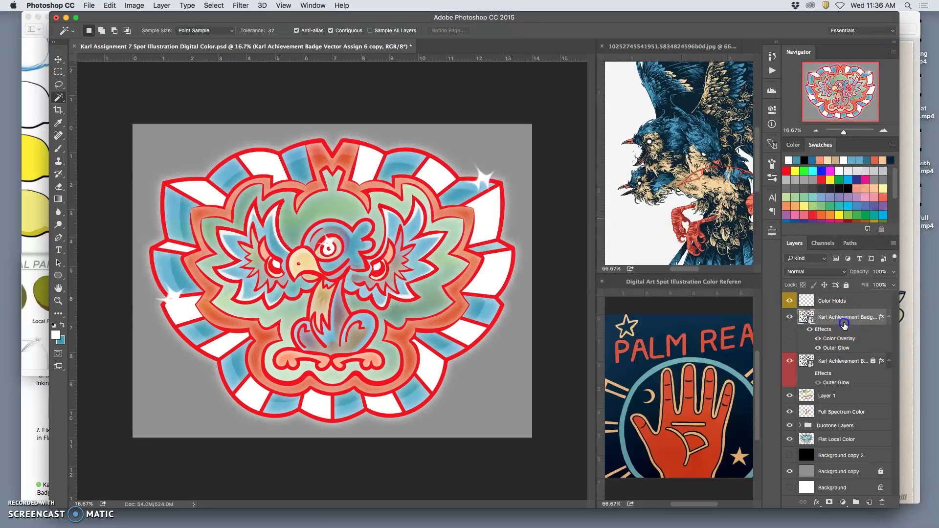
pyautogui.doubleClick(844, 324)
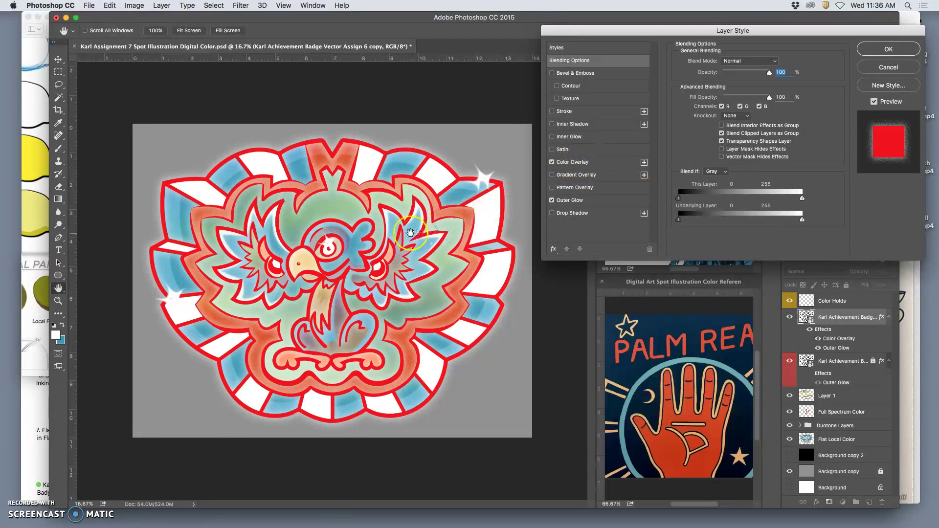
pyautogui.click(599, 162)
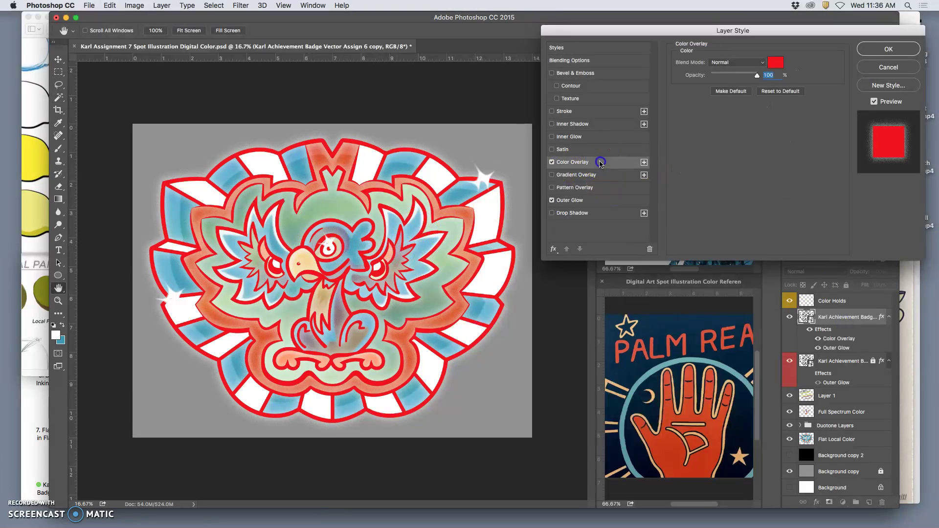
pyautogui.click(775, 62)
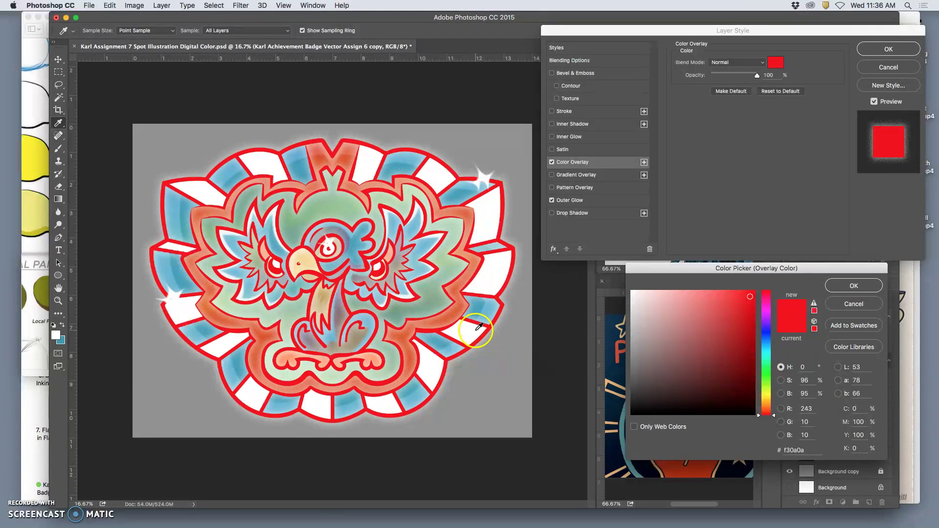
pyautogui.click(766, 396)
pyautogui.click(703, 326)
pyautogui.moveTo(691, 336); pyautogui.dragTo(705, 384)
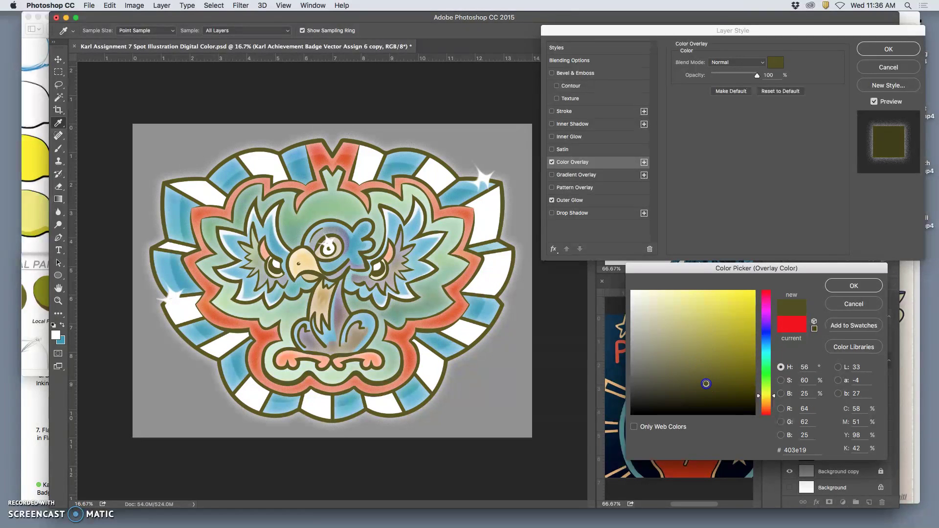
# Try Color Overlay colors sampled from the artwork, including the muted green 608c76
pyautogui.click(402, 311)
pyautogui.click(414, 323)
pyautogui.click(377, 280)
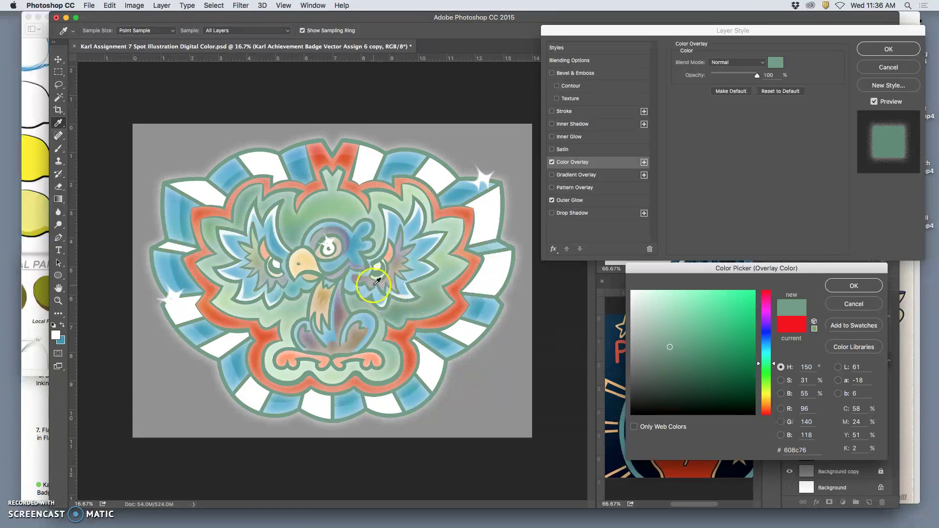
pyautogui.click(374, 288)
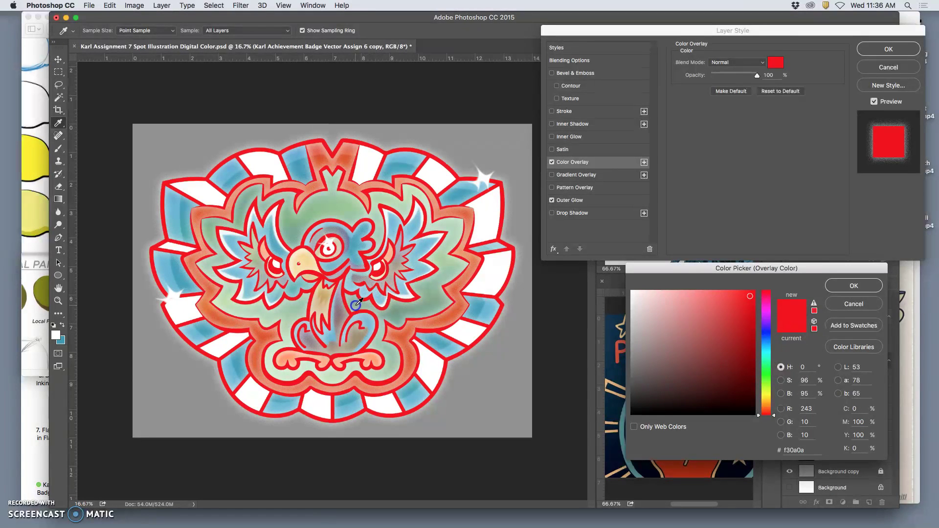
pyautogui.click(398, 322)
# Set the line art copy's Color Overlay to dark green 0f2615 and accept the color
pyautogui.click(656, 373)
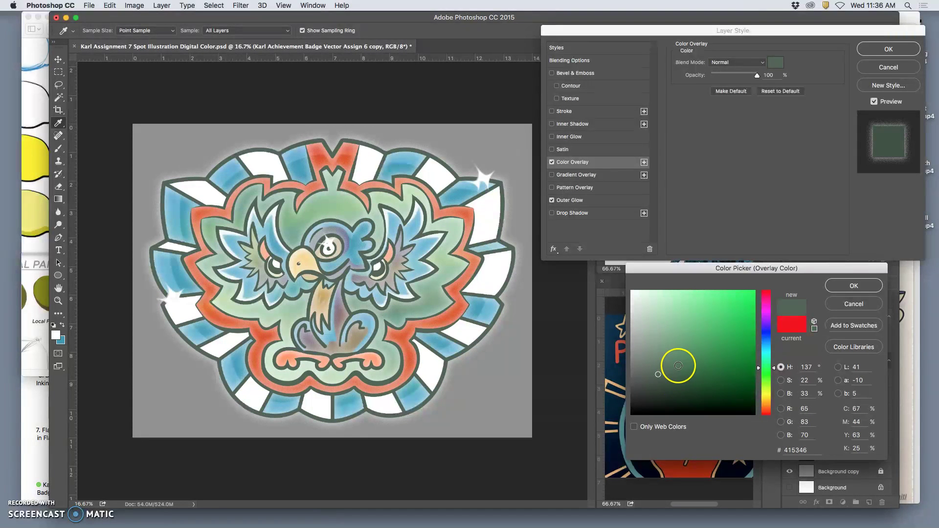
pyautogui.moveTo(674, 341)
pyautogui.mouseDown()
pyautogui.moveTo(654, 335)
pyautogui.moveTo(684, 379)
pyautogui.mouseUp()
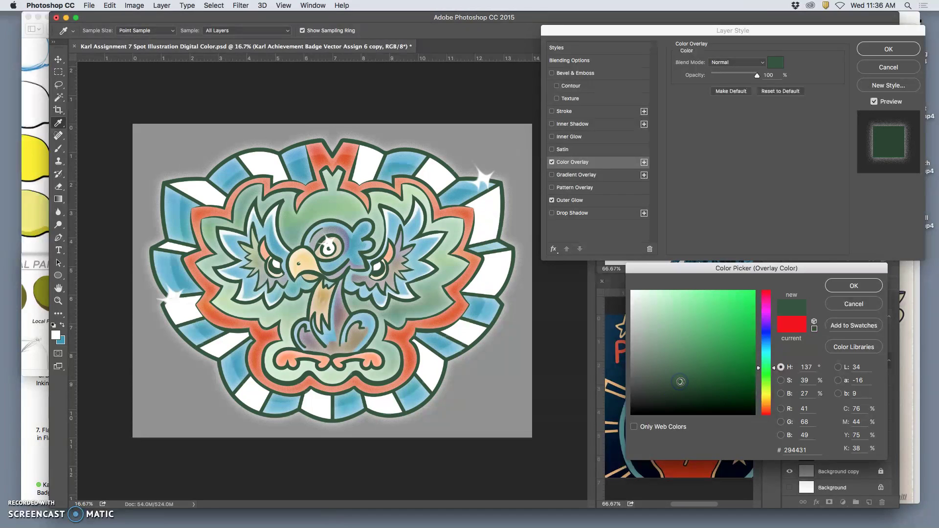
pyautogui.moveTo(681, 381); pyautogui.dragTo(681, 382)
pyautogui.click(676, 391)
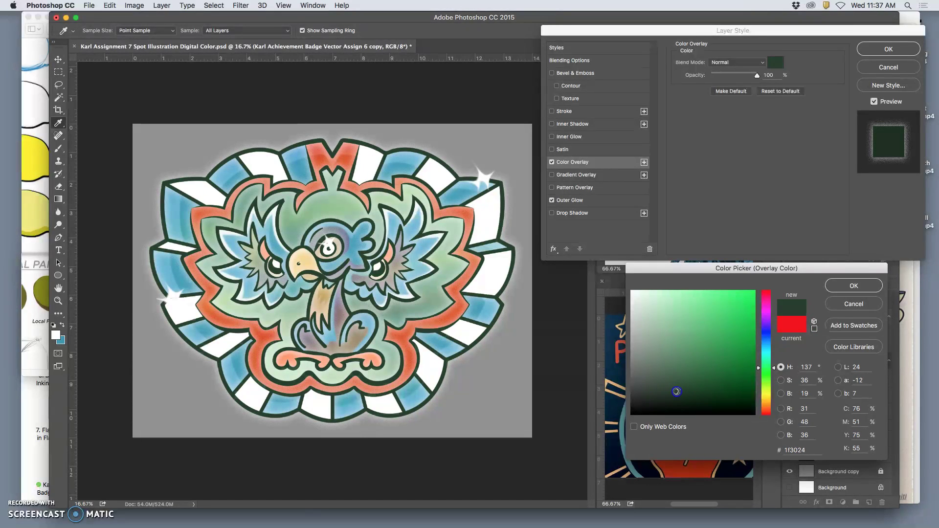
pyautogui.moveTo(684, 391); pyautogui.dragTo(676, 390)
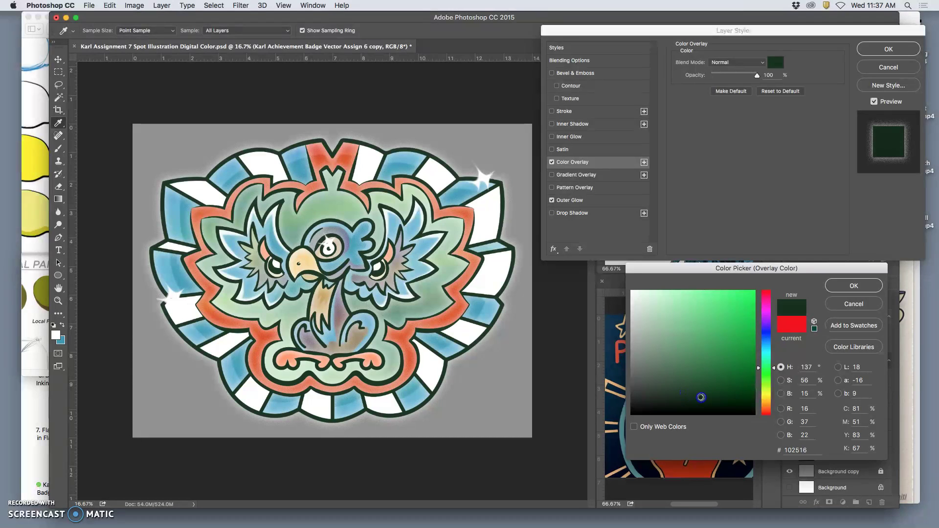
pyautogui.click(715, 400)
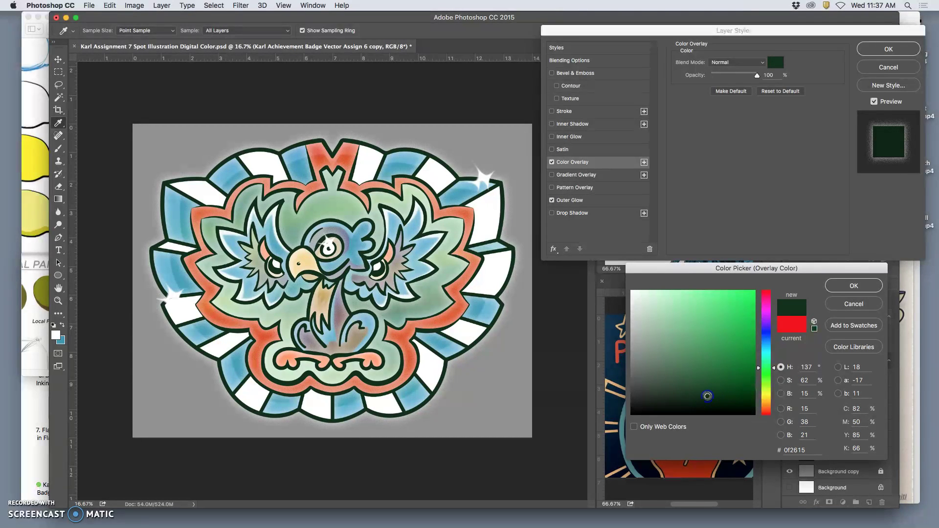
pyautogui.click(839, 287)
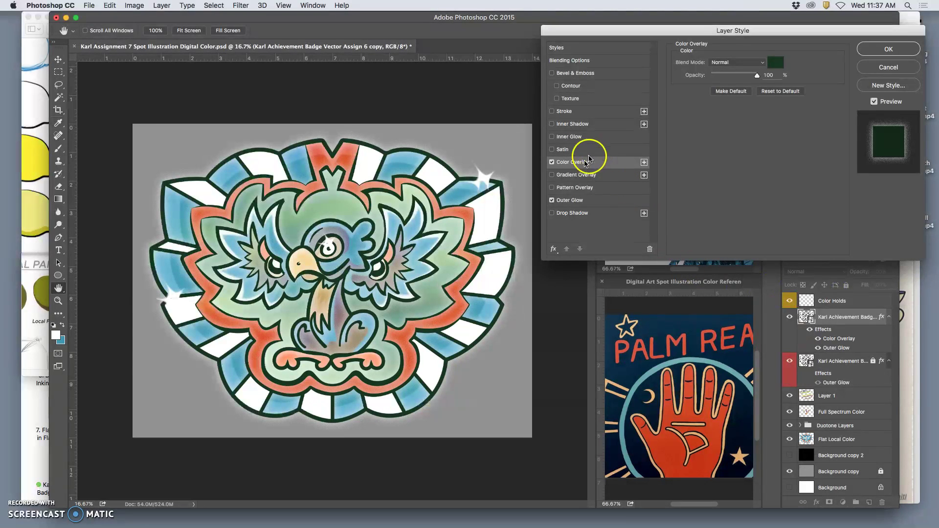
# Turn off the Outer Glow effect on the duplicated line art layer, comparing the artwork with and without it
pyautogui.click(552, 201)
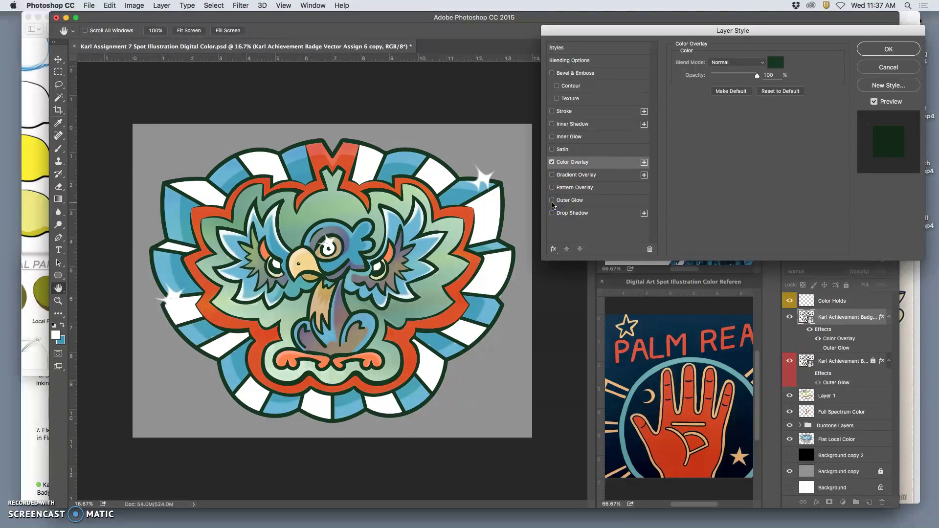
pyautogui.click(552, 201)
pyautogui.click(552, 201)
# Set the Color Overlay to dark brown 2d1106 and slightly lower the overlay's opacity
pyautogui.click(598, 164)
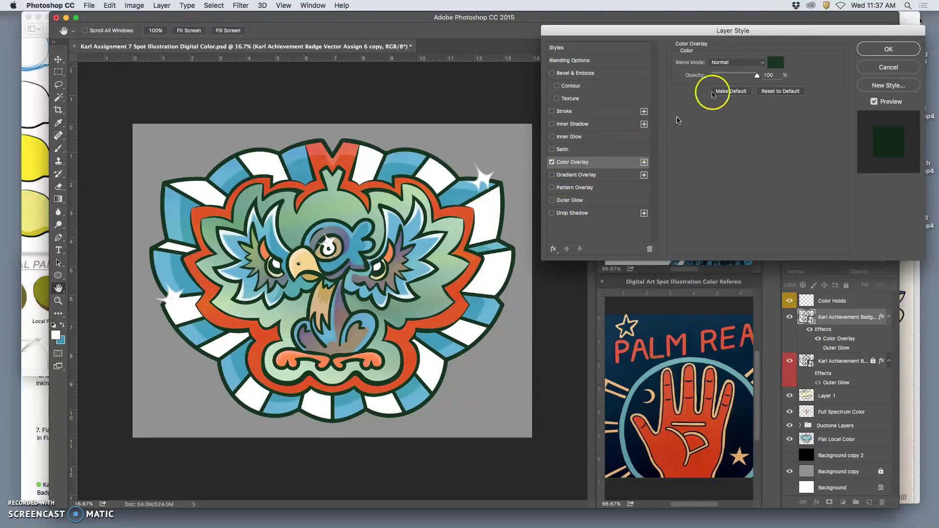
pyautogui.click(775, 62)
pyautogui.moveTo(766, 321); pyautogui.dragTo(766, 410)
pyautogui.moveTo(706, 377); pyautogui.dragTo(684, 392)
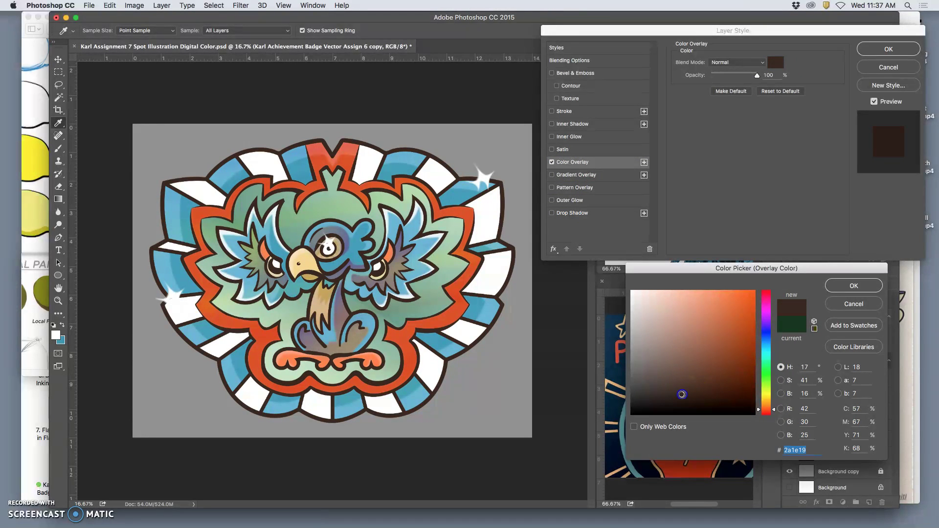
pyautogui.moveTo(728, 396)
pyautogui.mouseDown()
pyautogui.moveTo(741, 403)
pyautogui.moveTo(719, 400)
pyautogui.moveTo(735, 365)
pyautogui.moveTo(740, 389)
pyautogui.mouseUp()
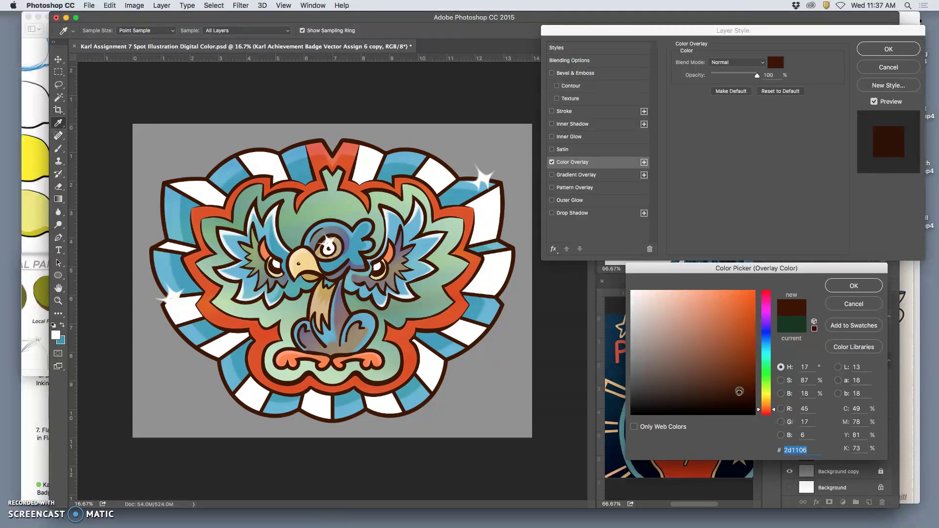
pyautogui.click(852, 285)
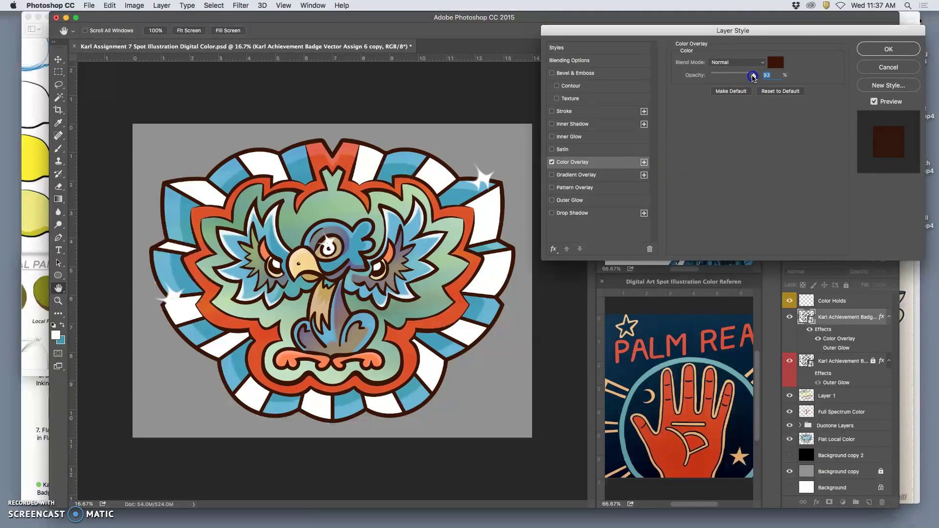
pyautogui.moveTo(746, 77)
pyautogui.mouseDown()
pyautogui.moveTo(729, 77)
pyautogui.moveTo(750, 79)
pyautogui.mouseUp()
# Add a Gradient Overlay to the duplicated line art layer and set its opacity to 48%
pyautogui.click(551, 175)
pyautogui.click(575, 175)
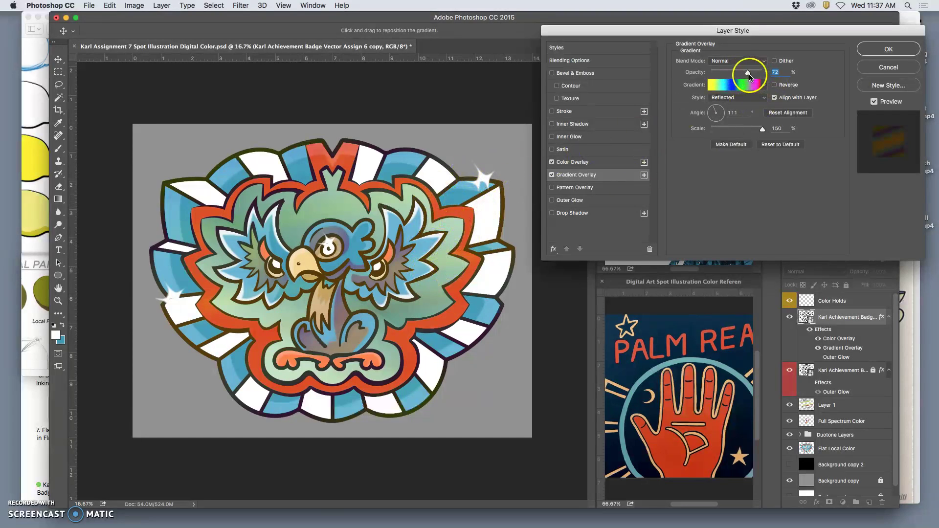
pyautogui.moveTo(748, 74); pyautogui.dragTo(771, 72)
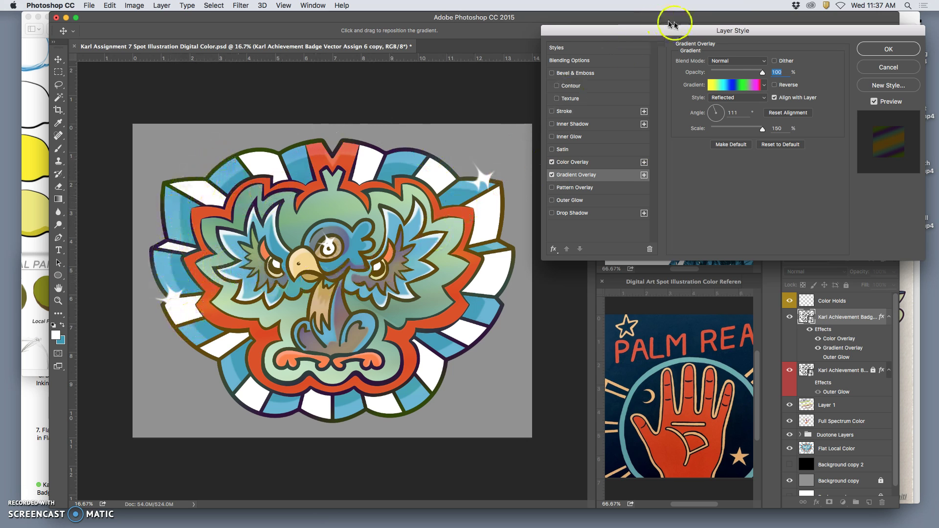
pyautogui.moveTo(762, 72); pyautogui.dragTo(742, 74)
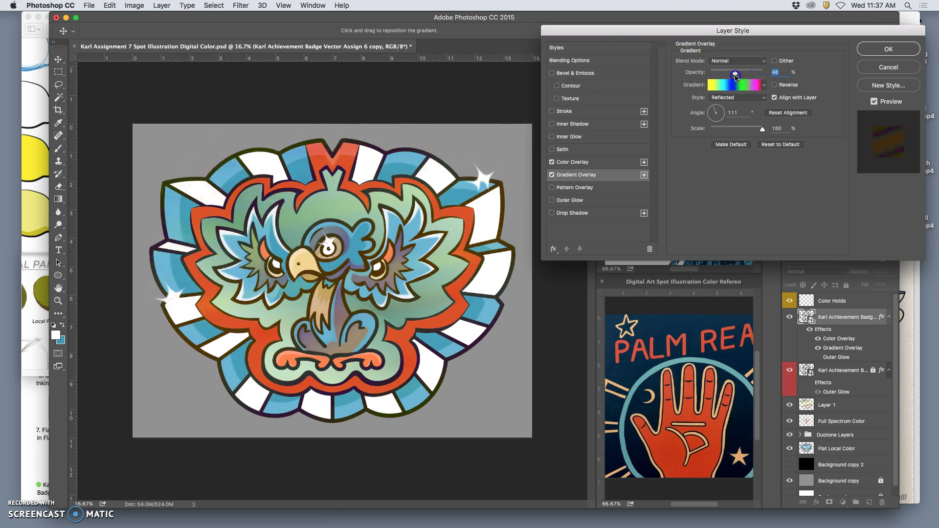
# Change the Gradient Overlay to the copper-toned brown and cream preset and apply the layer style
pyautogui.click(766, 86)
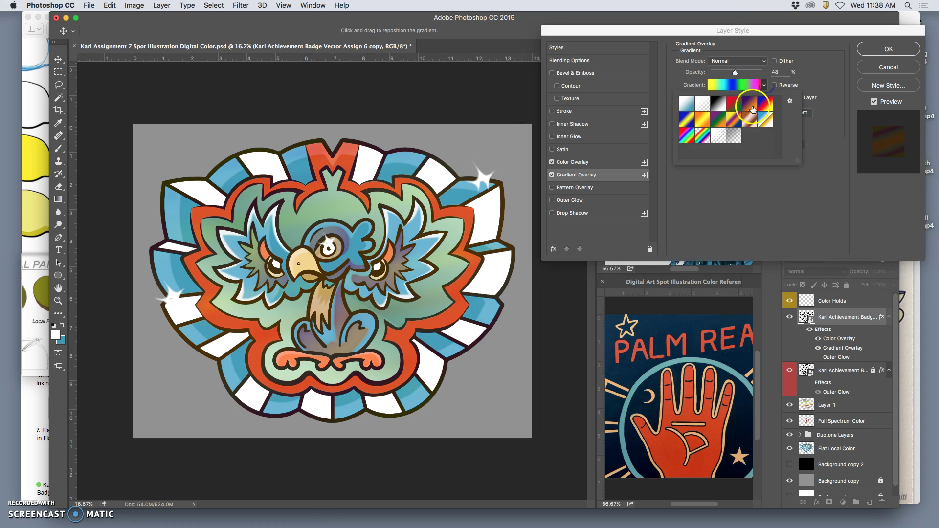
pyautogui.click(738, 123)
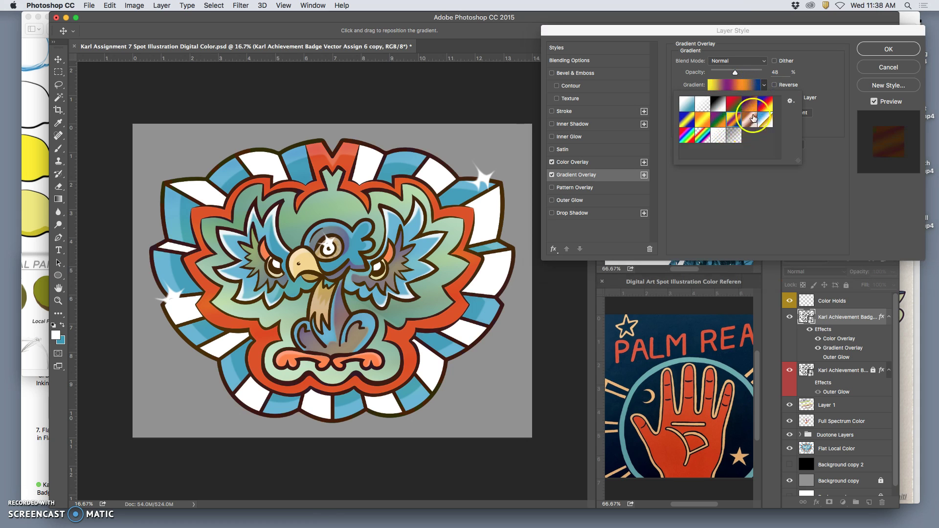
pyautogui.click(751, 120)
pyautogui.click(832, 56)
pyautogui.click(864, 51)
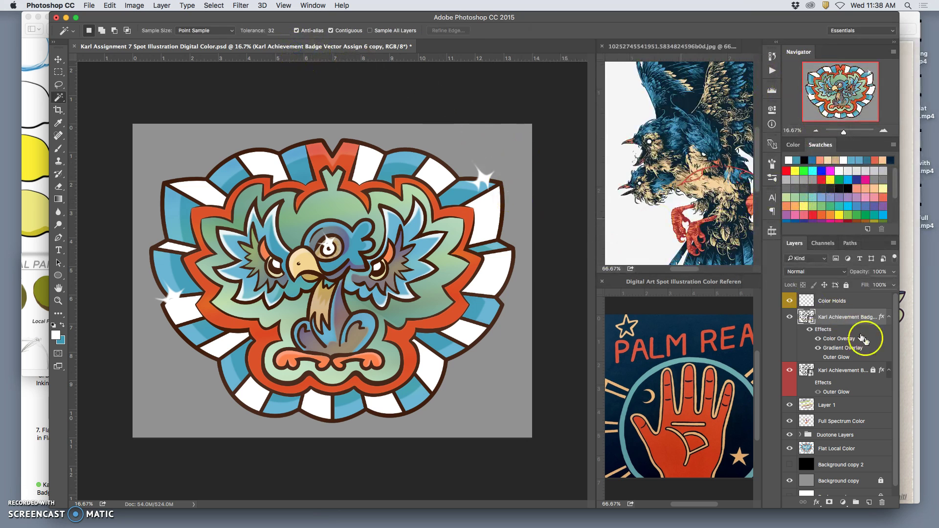
# Reopen the line art copy's layer style and raise the Gradient Overlay opacity to 100%
pyautogui.doubleClick(840, 332)
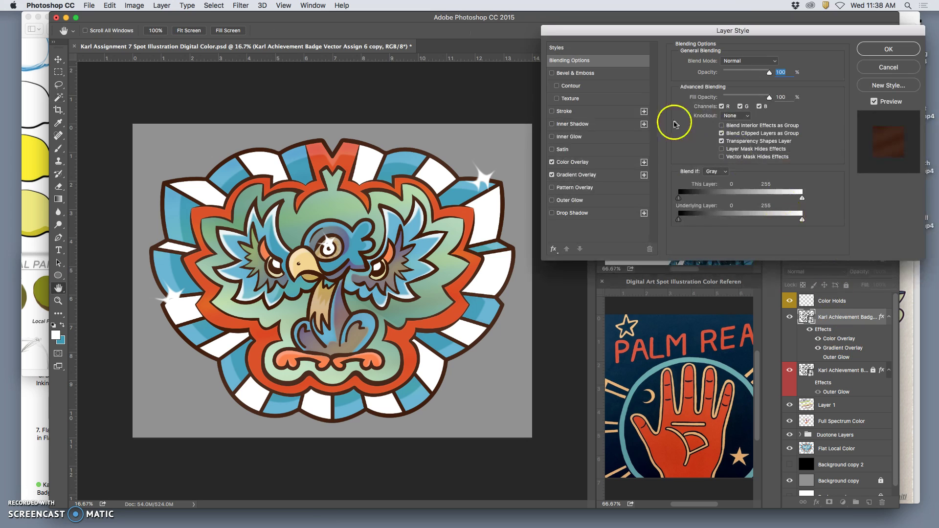
pyautogui.click(577, 174)
pyautogui.moveTo(717, 72); pyautogui.dragTo(775, 72)
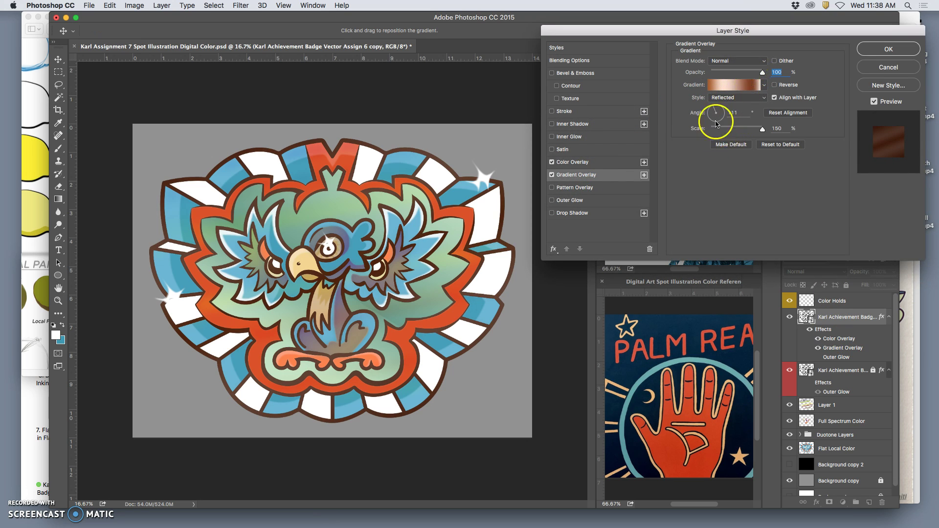
# Try the Screen and Overlay blend modes on the Gradient Overlay, comparing the result with the Color Overlay off and on
pyautogui.click(763, 61)
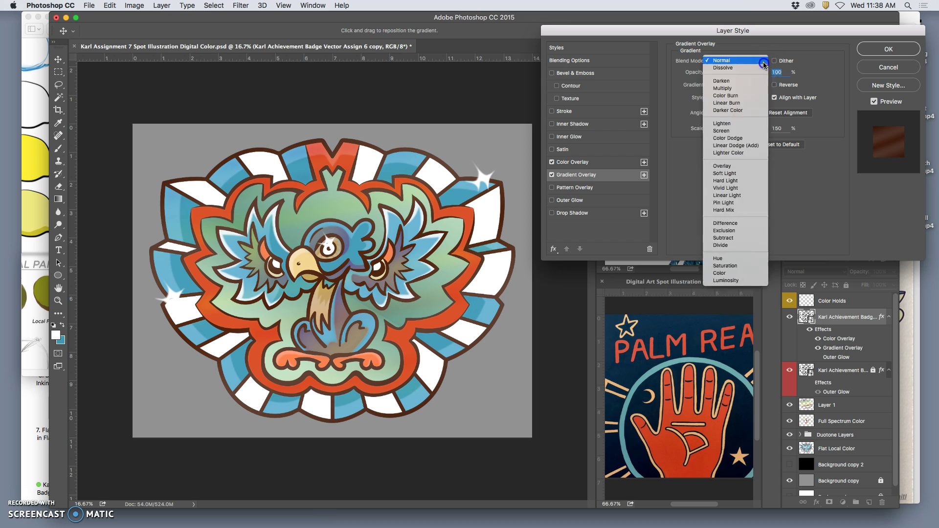
pyautogui.click(737, 131)
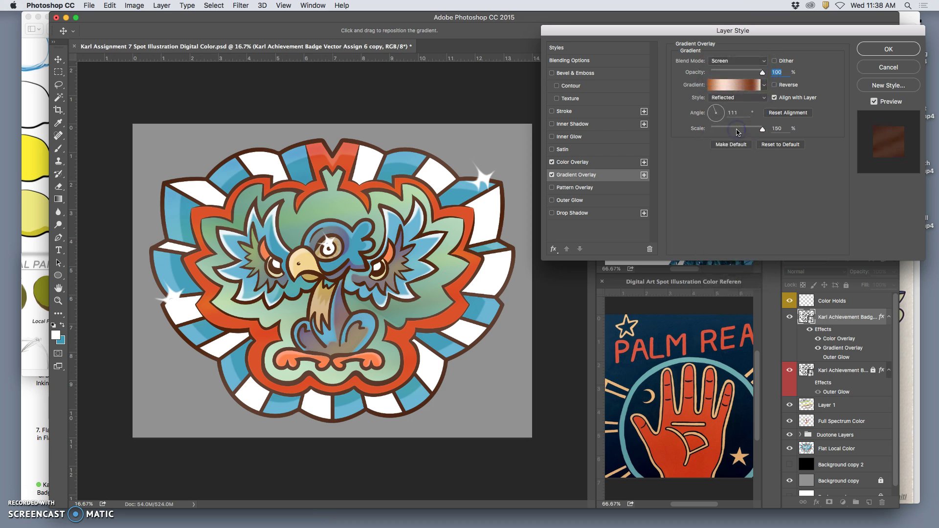
pyautogui.click(761, 60)
pyautogui.click(722, 96)
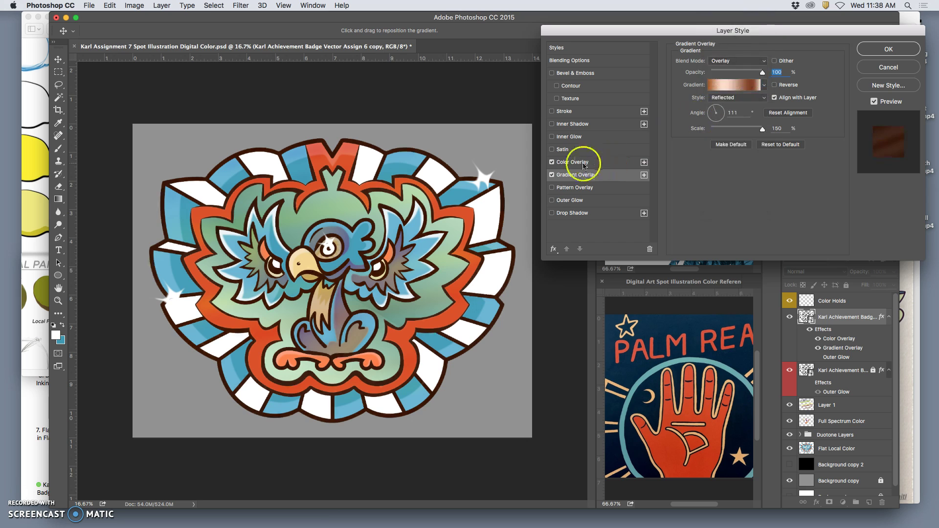
pyautogui.click(552, 163)
pyautogui.click(552, 162)
# Try Soft Light for the Gradient Overlay, and set its blend mode to Lighten
pyautogui.click(728, 61)
pyautogui.click(726, 68)
pyautogui.click(729, 62)
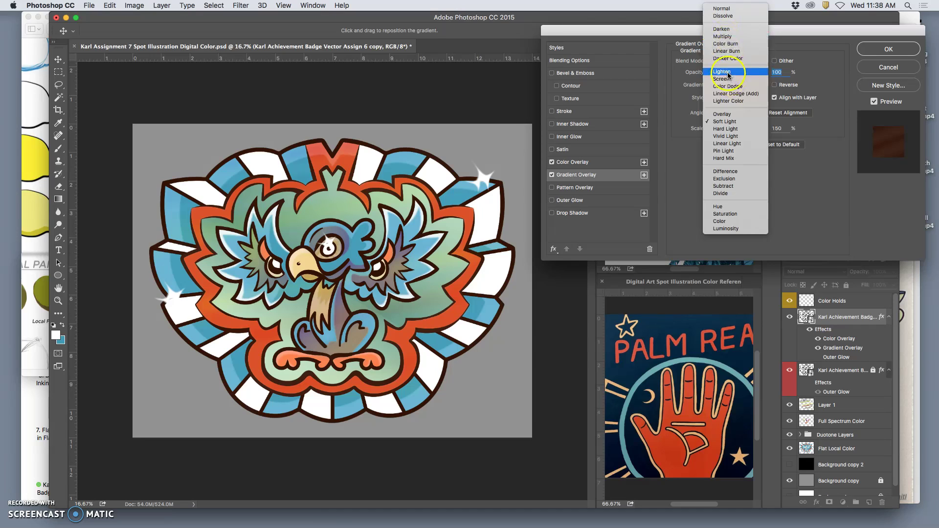
pyautogui.click(728, 73)
pyautogui.click(728, 96)
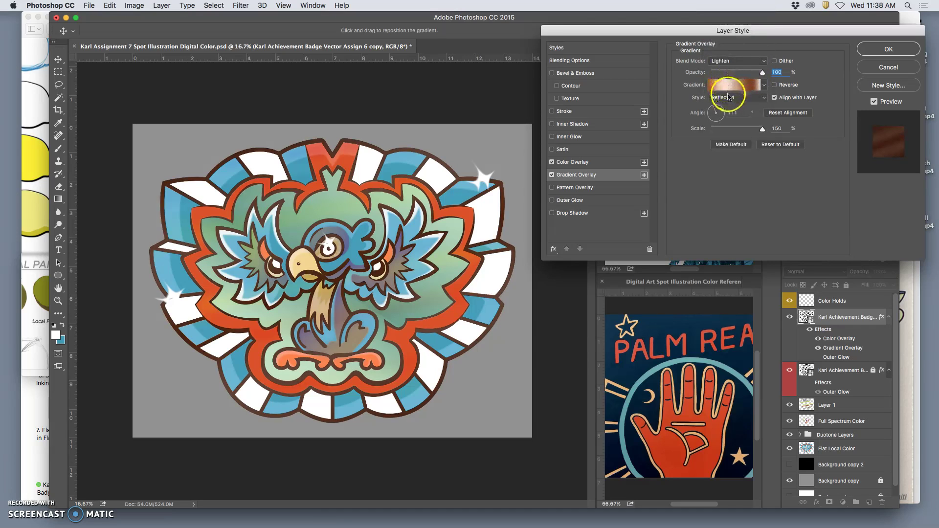
# Lower the opacity of the line art copy's dark brown Color Overlay to 50%
pyautogui.click(573, 163)
pyautogui.moveTo(749, 76); pyautogui.dragTo(708, 78)
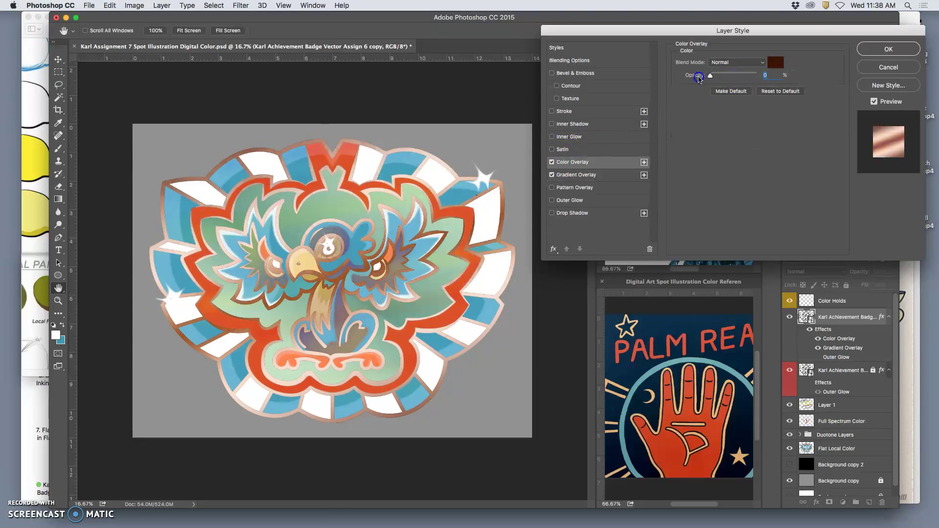
pyautogui.moveTo(698, 78); pyautogui.dragTo(734, 76)
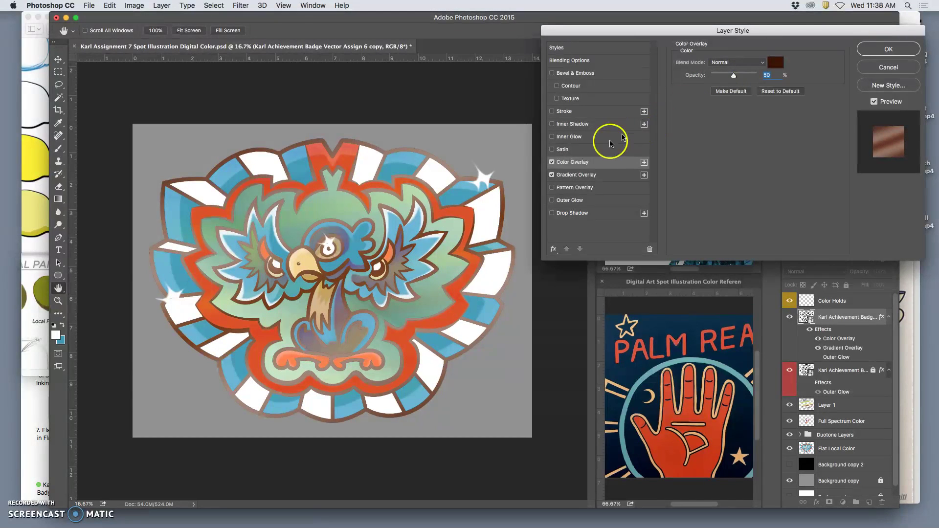
# Compare the artwork with the Color Overlay off and on, keep it on, and apply the layer style
pyautogui.click(553, 164)
pyautogui.click(553, 163)
pyautogui.click(553, 163)
pyautogui.click(552, 163)
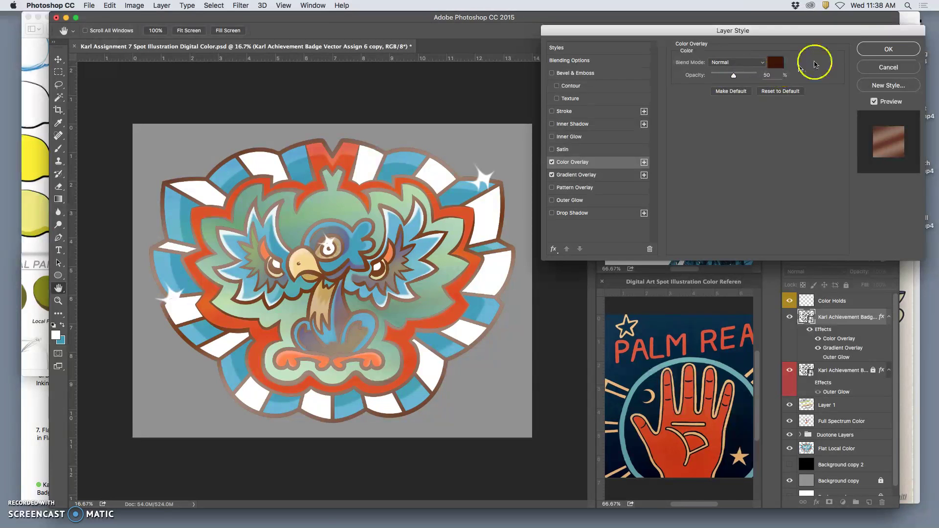
pyautogui.click(878, 50)
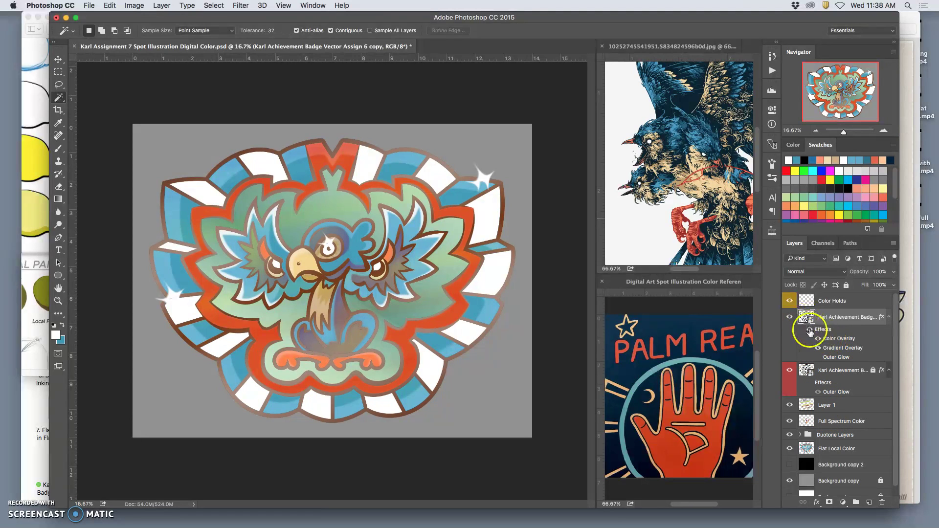
# Compare the artwork with all effects of the line art copy hidden and shown, leaving them shown
pyautogui.click(809, 330)
pyautogui.click(810, 331)
pyautogui.click(810, 331)
pyautogui.click(809, 330)
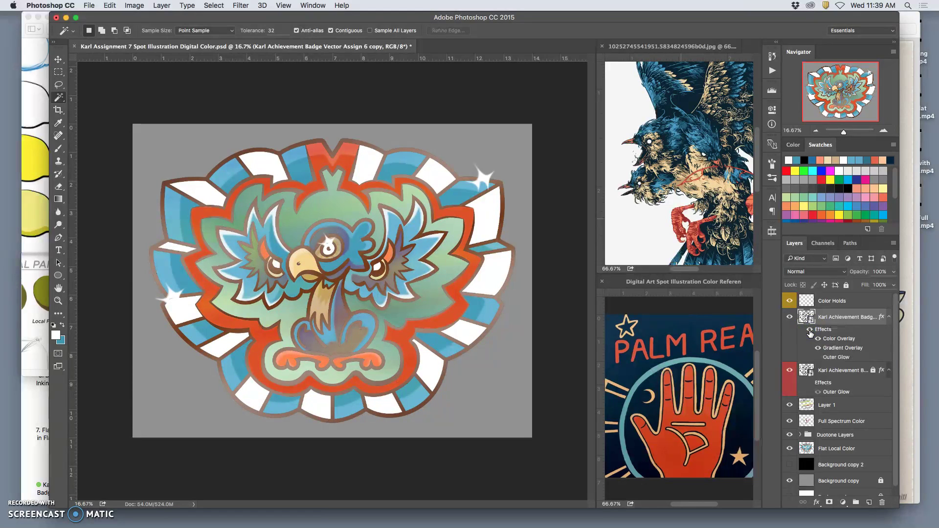
pyautogui.click(809, 330)
pyautogui.click(809, 330)
pyautogui.click(809, 331)
pyautogui.click(809, 330)
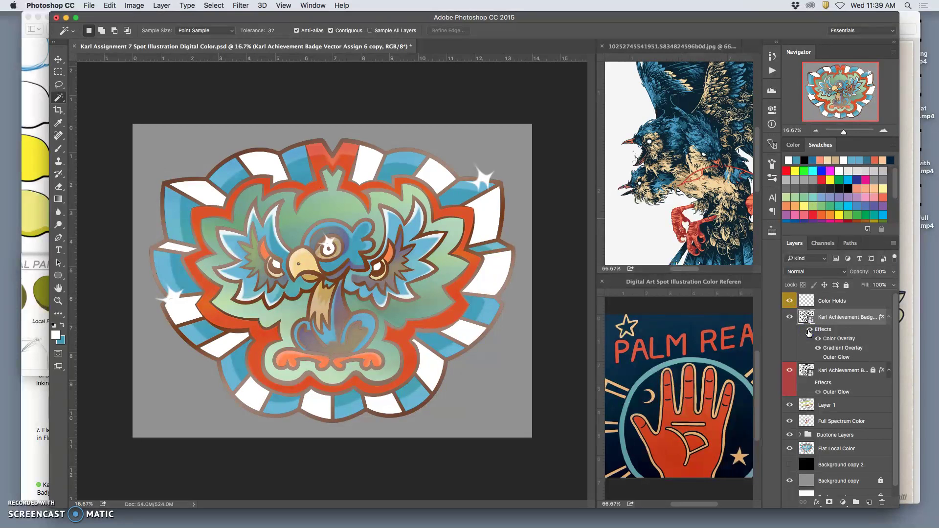
pyautogui.click(809, 330)
pyautogui.click(809, 330)
pyautogui.click(809, 330)
pyautogui.click(809, 330)
# Reopen the line art copy's layer style and set the Gradient Overlay's opacity to 36%
pyautogui.doubleClick(837, 329)
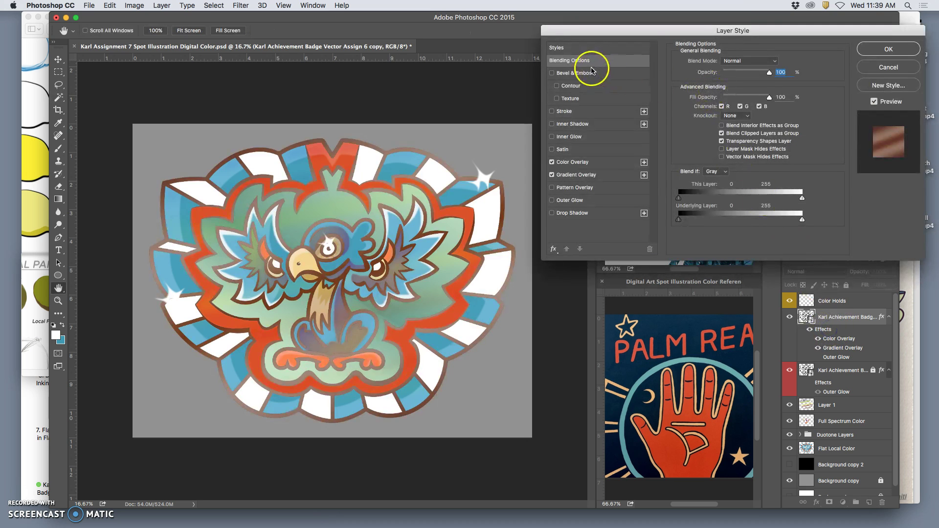
pyautogui.click(596, 175)
pyautogui.moveTo(762, 75); pyautogui.dragTo(732, 74)
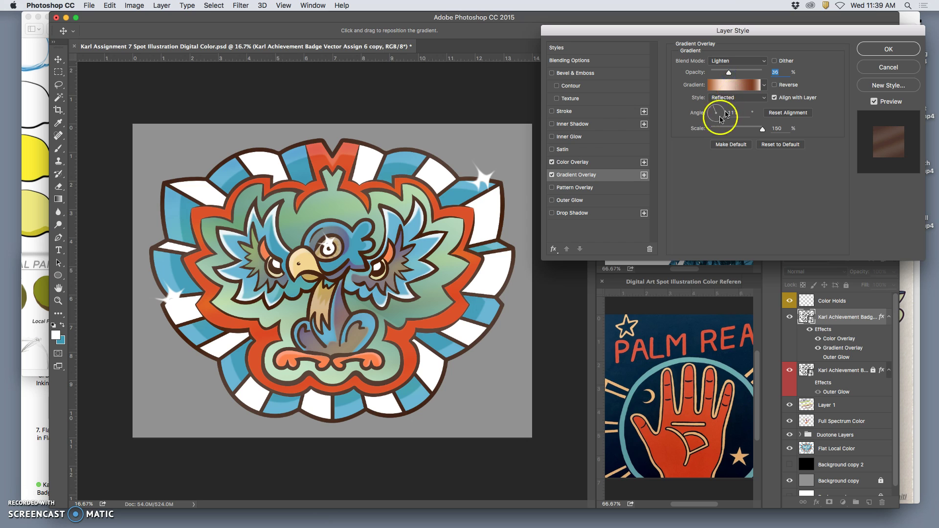
# Compare the artwork with the Color Overlay off and on, keep it on, and raise its opacity to 72%
pyautogui.click(552, 163)
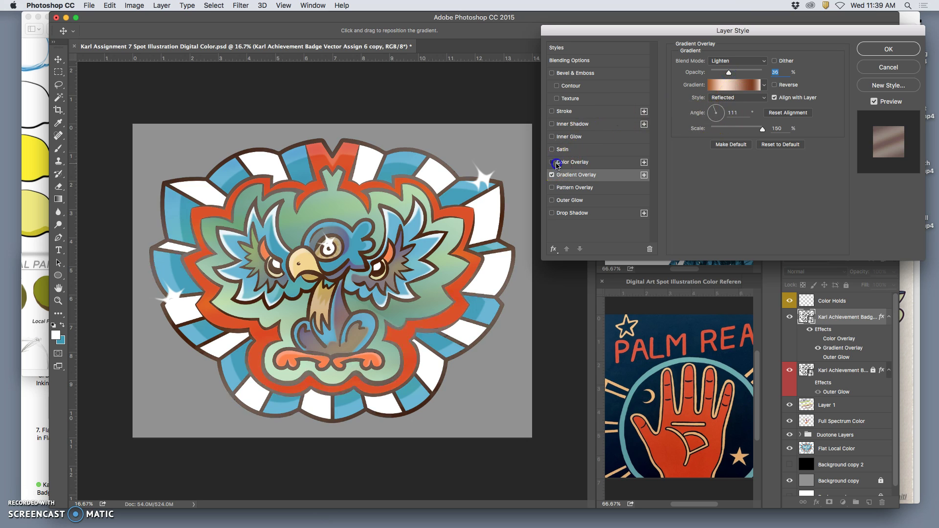
pyautogui.click(556, 165)
pyautogui.click(573, 162)
pyautogui.moveTo(736, 75); pyautogui.dragTo(749, 77)
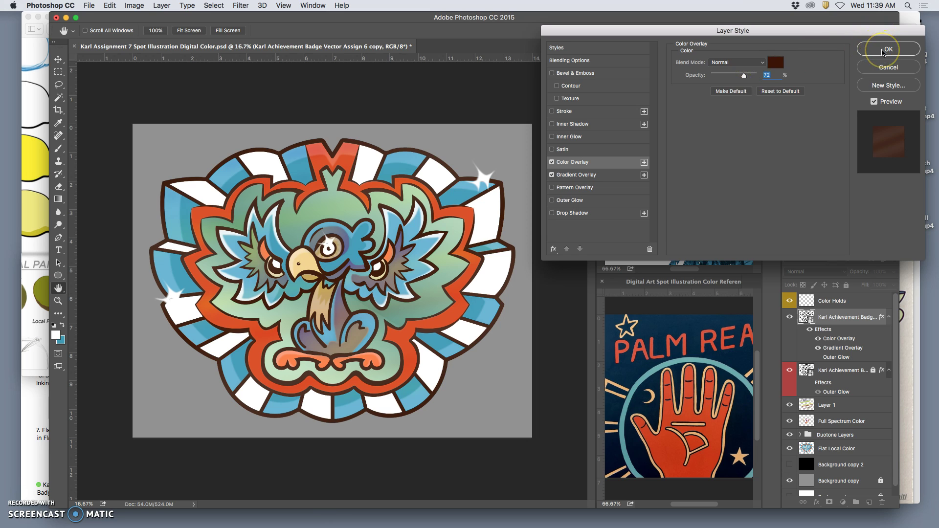
# Add a black Multiply Drop Shadow to the line art copy and set its opacity to 35%
pyautogui.click(552, 214)
pyautogui.click(573, 213)
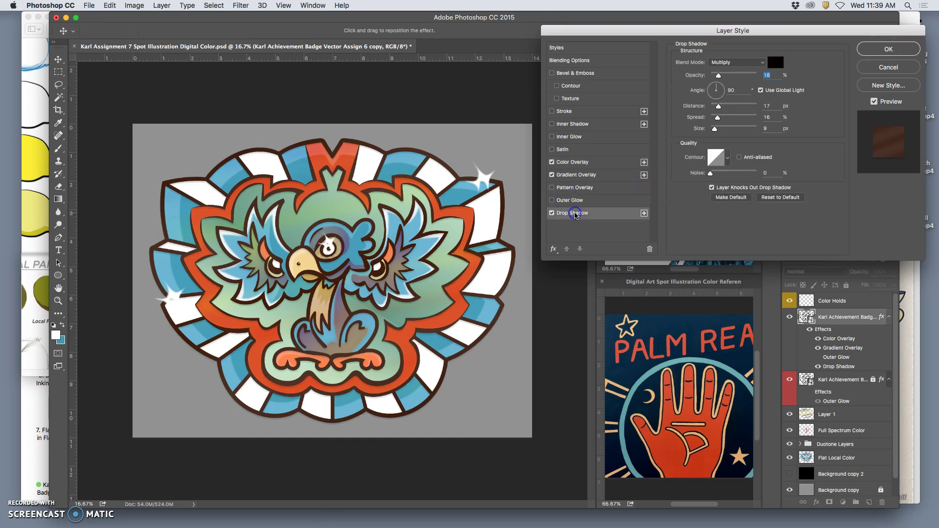
pyautogui.press('super+plus')
pyautogui.press('super+plus')
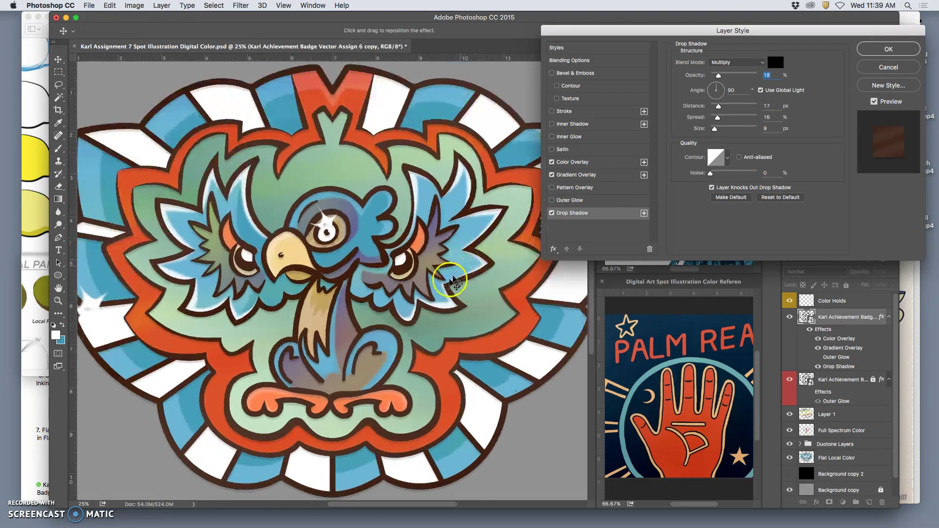
pyautogui.scroll(-5, 437, 309)
pyautogui.press('super+plus')
pyautogui.press('super+plus')
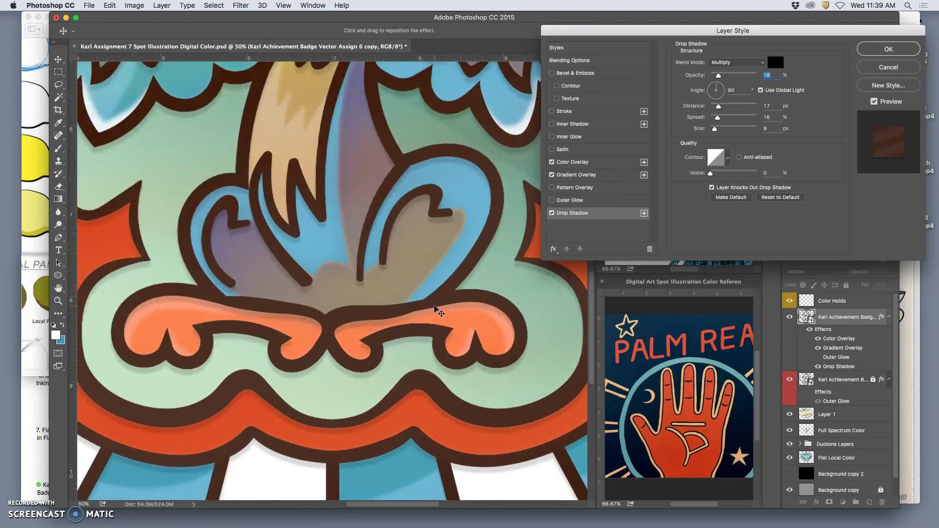
pyautogui.moveTo(439, 247); pyautogui.dragTo(425, 167)
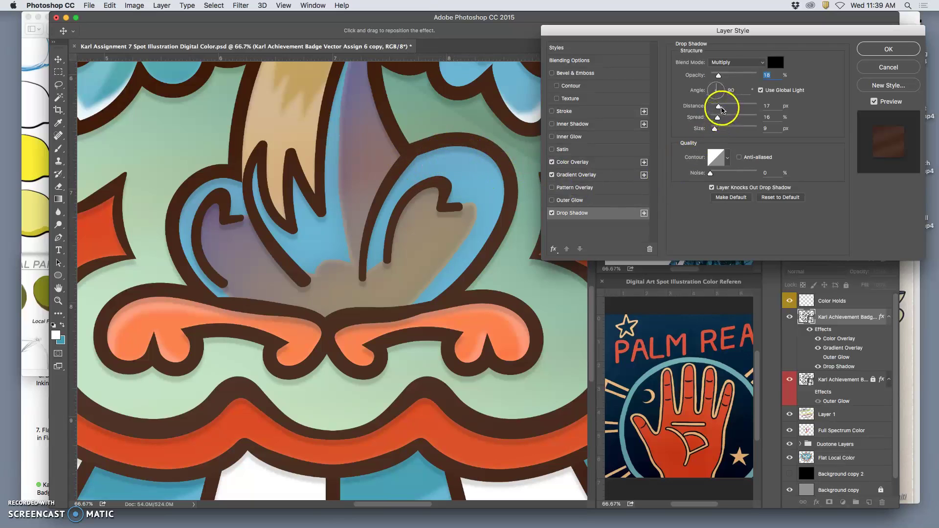
pyautogui.moveTo(724, 74); pyautogui.dragTo(730, 78)
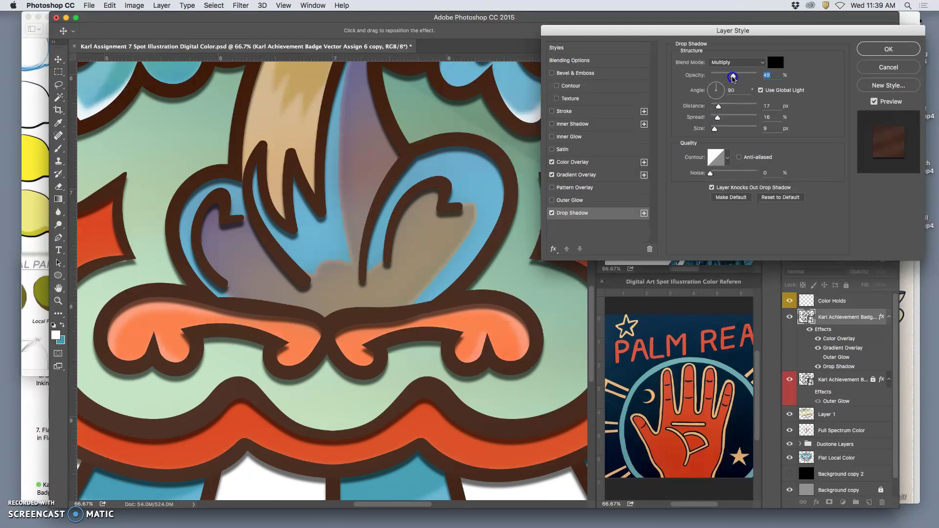
pyautogui.moveTo(732, 78); pyautogui.dragTo(727, 76)
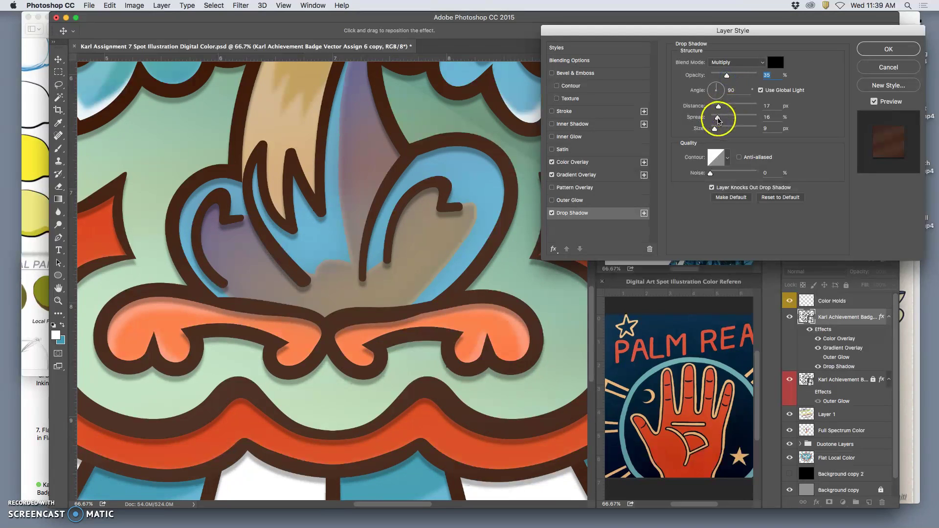
# Set the Drop Shadow's noise to 67% and check the grainy shading across the artwork
pyautogui.moveTo(711, 173); pyautogui.dragTo(742, 175)
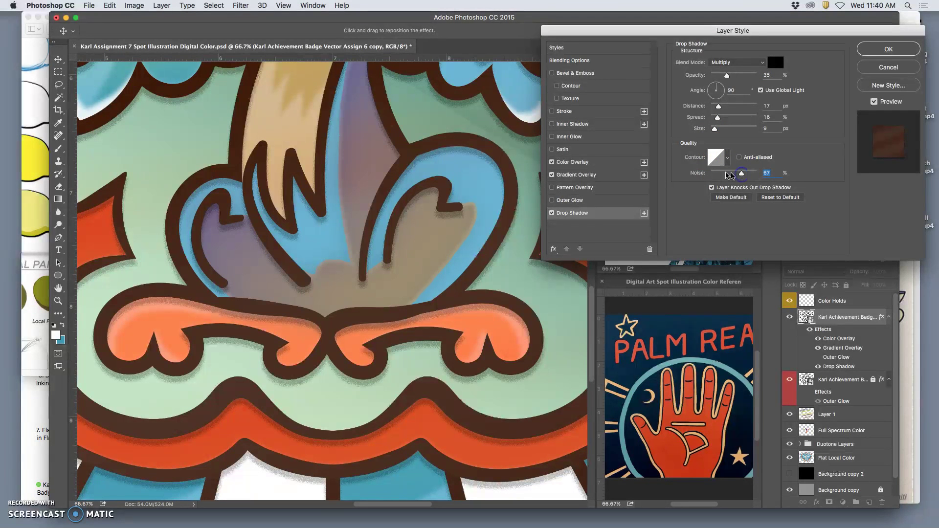
pyautogui.press('super+minus')
pyautogui.press('super+minus')
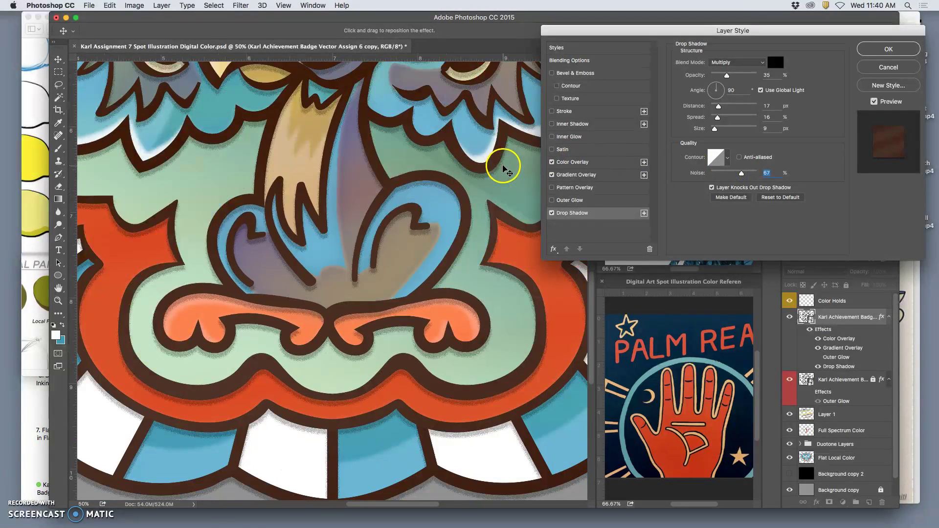
pyautogui.scroll(10, 490, 166)
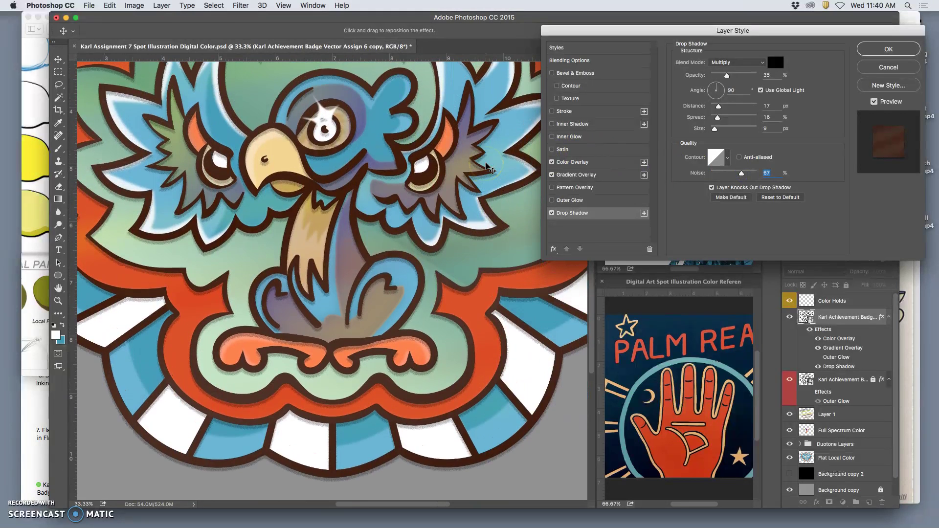
pyautogui.scroll(-5, 489, 168)
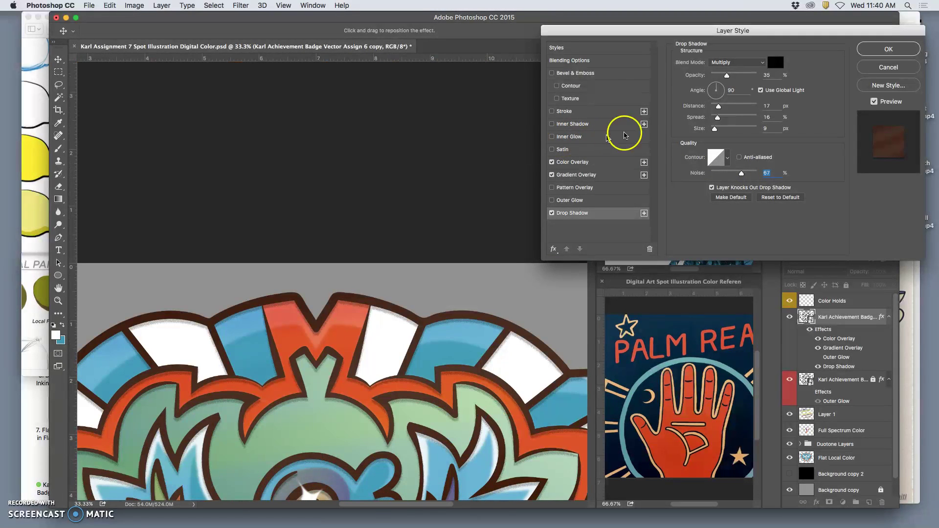
# Set the Drop Shadow's distance to 18 px and its size to 43 px, and check the shading across the whole badge
pyautogui.moveTo(718, 106); pyautogui.dragTo(740, 108)
pyautogui.scroll(-2, 540, 178)
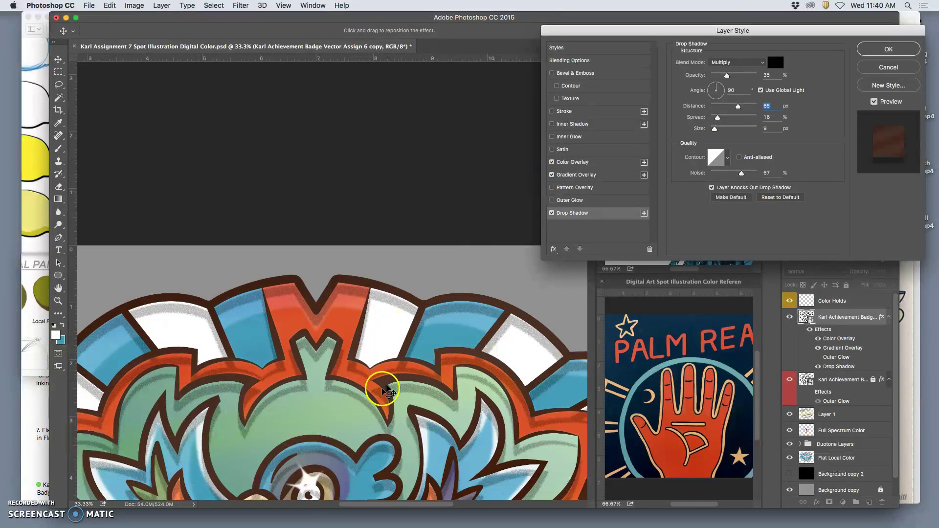
pyautogui.moveTo(727, 108); pyautogui.dragTo(720, 129)
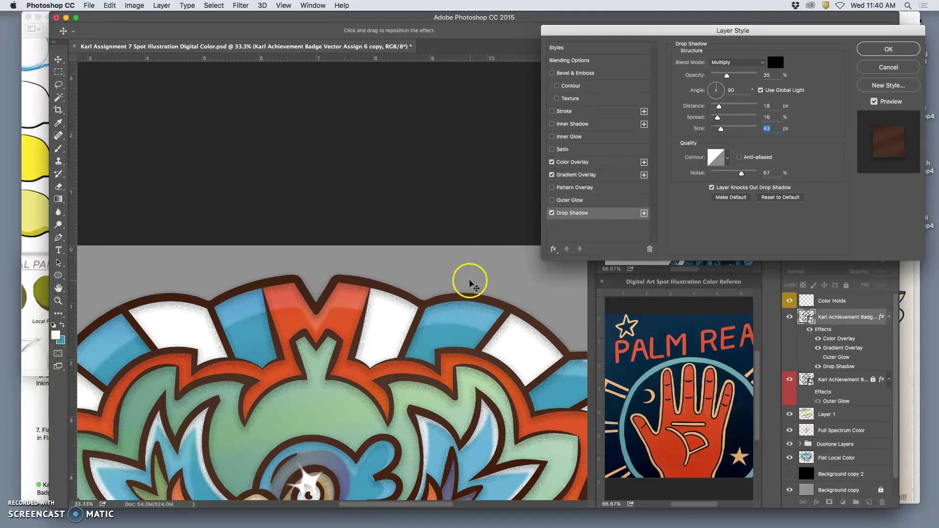
pyautogui.scroll(-5, 469, 280)
pyautogui.scroll(-3, 471, 283)
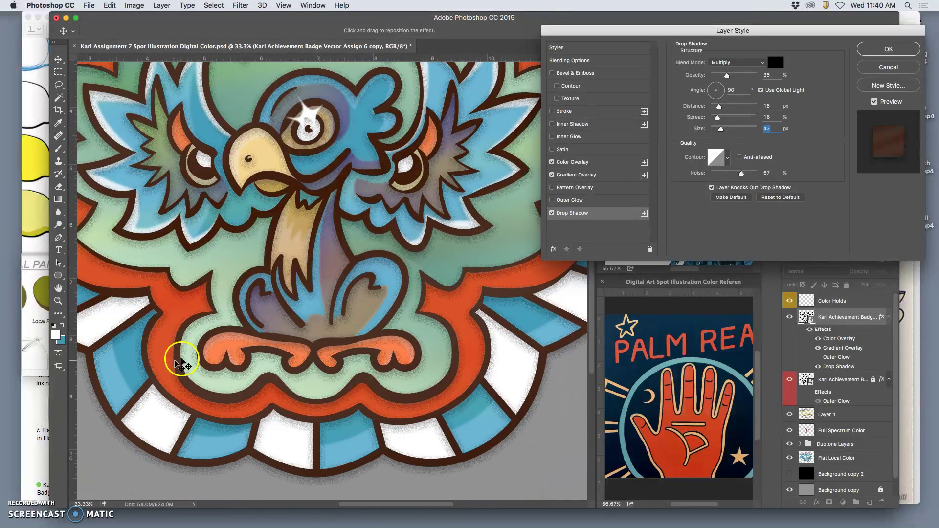
pyautogui.scroll(3, 225, 257)
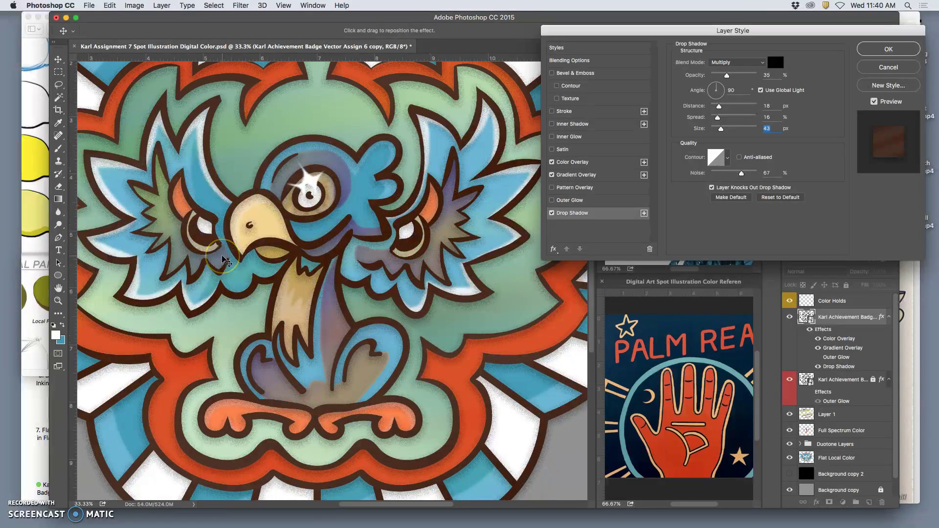
pyautogui.hscroll(-2, 225, 259)
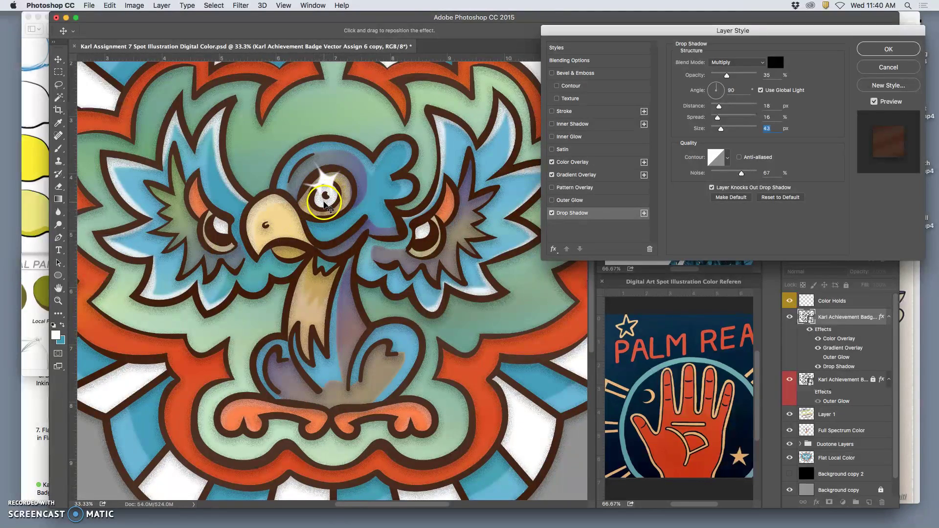
pyautogui.scroll(-1, 325, 205)
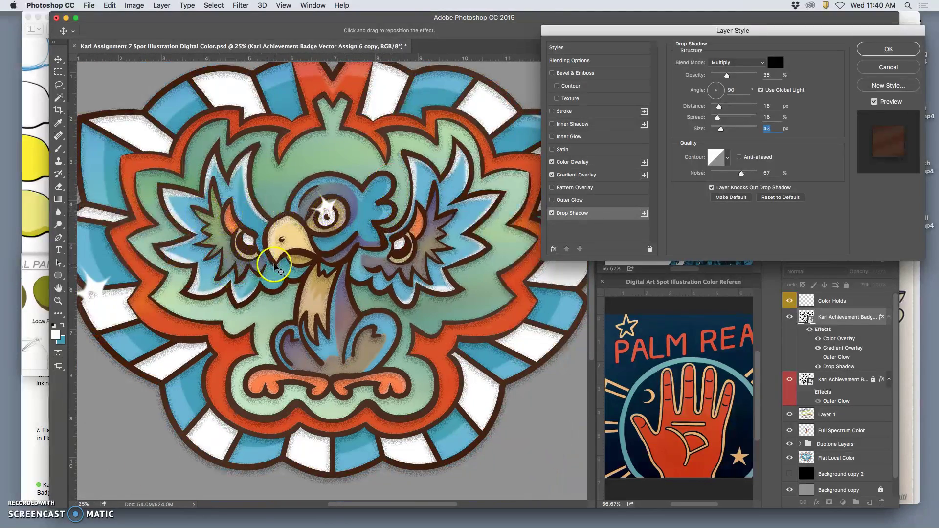
pyautogui.scroll(-2, 276, 268)
pyautogui.scroll(-1, 276, 268)
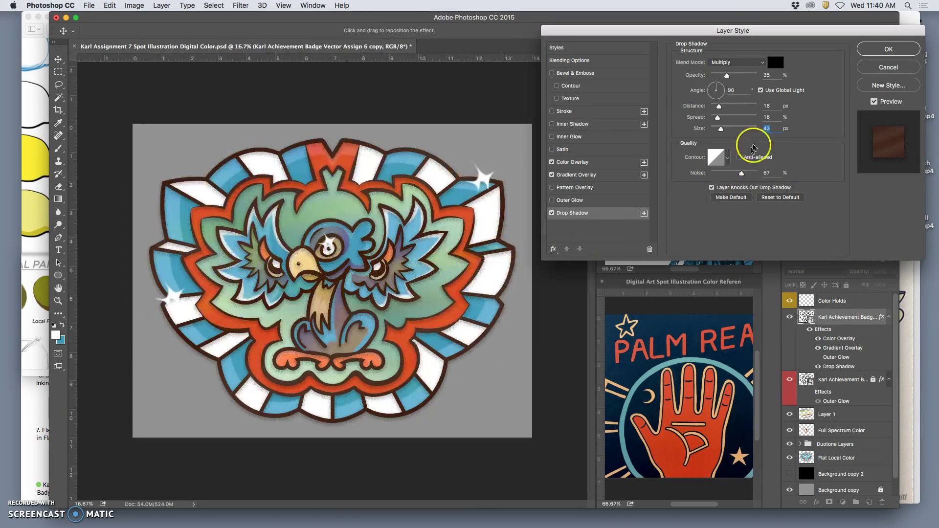
# Lower the Drop Shadow's opacity to 26% and try the Color Burn, Linear Burn and Overlay blend modes on it
pyautogui.moveTo(727, 77); pyautogui.dragTo(722, 77)
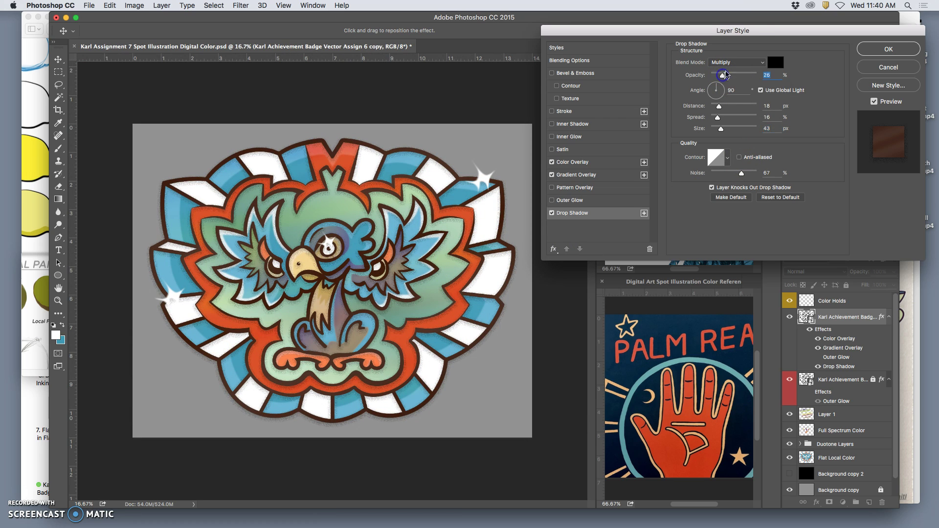
pyautogui.click(724, 62)
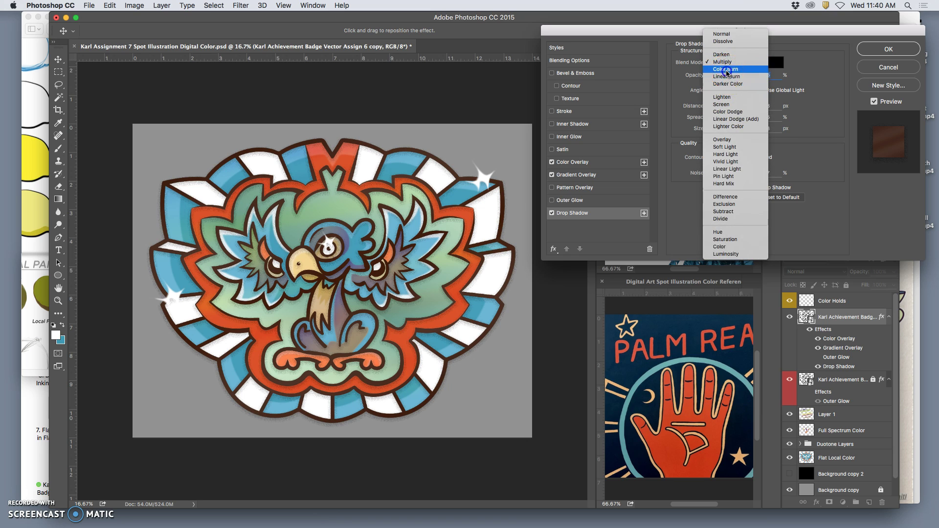
pyautogui.click(726, 70)
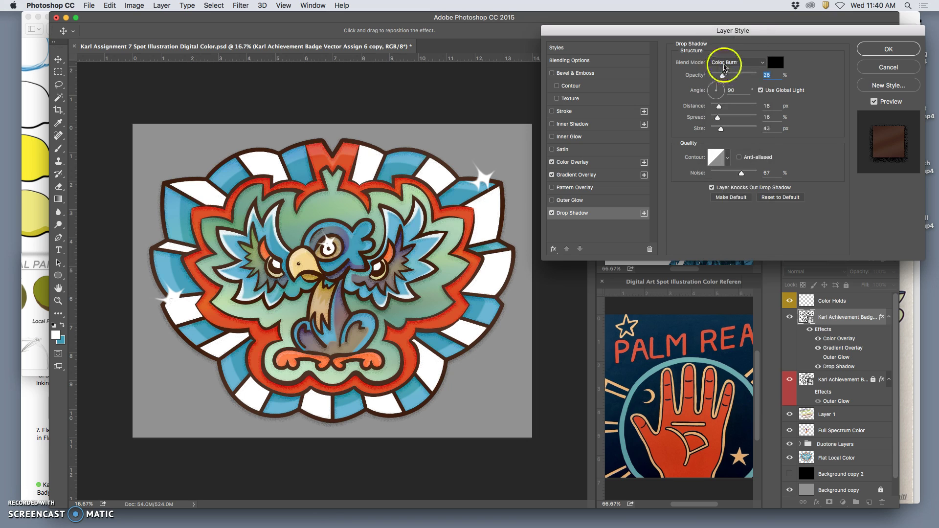
pyautogui.click(723, 63)
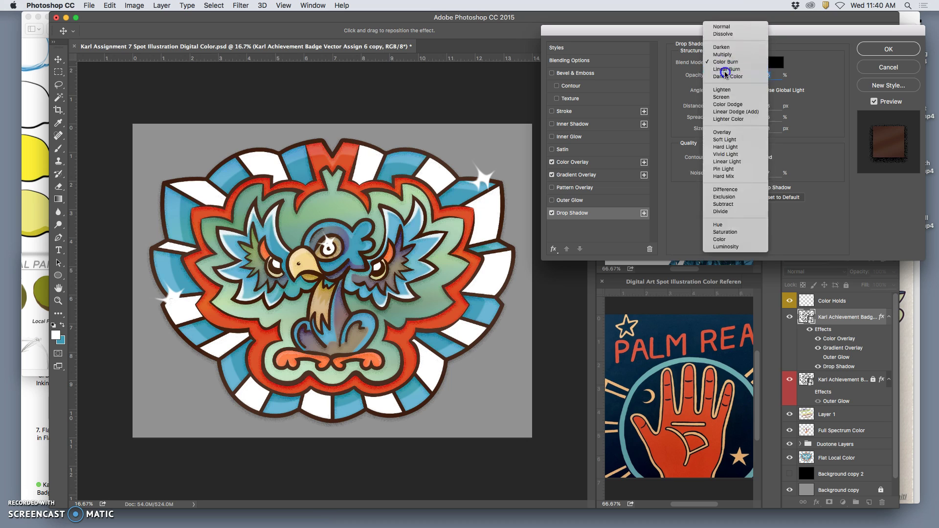
pyautogui.click(725, 70)
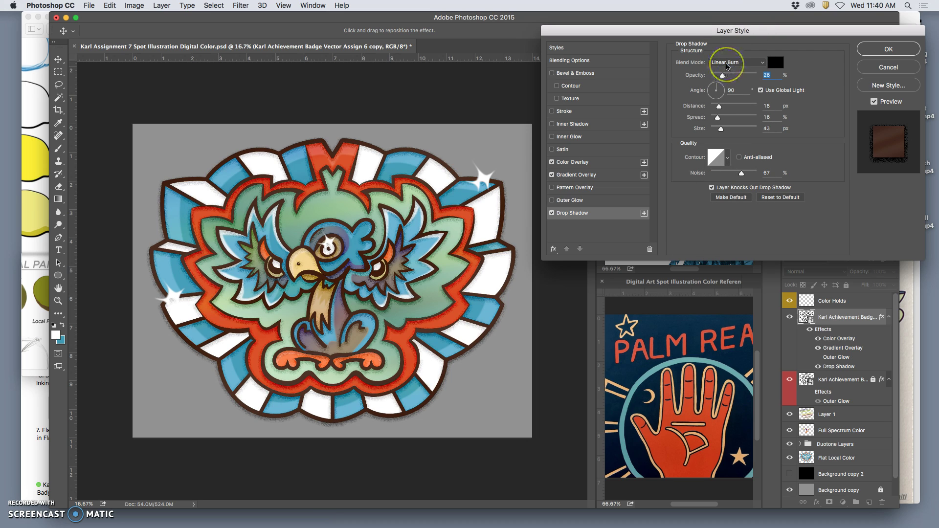
pyautogui.click(728, 65)
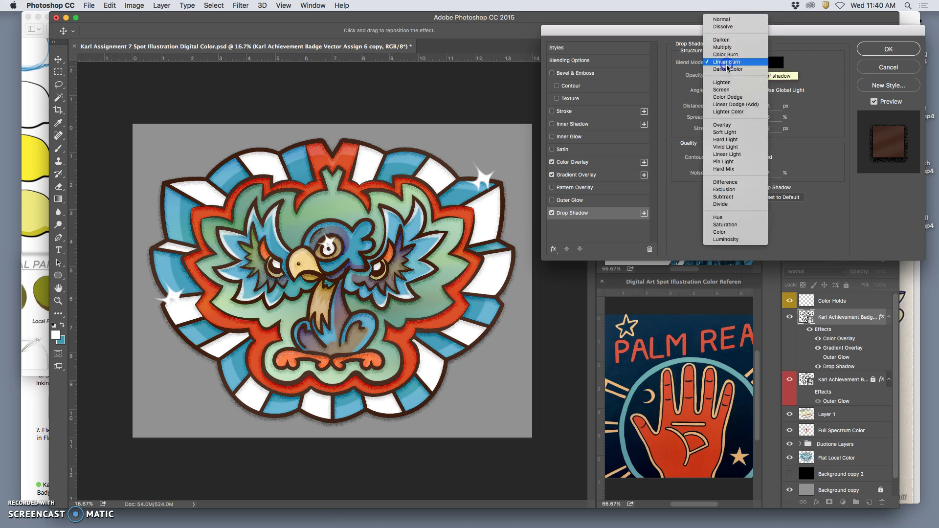
pyautogui.click(728, 125)
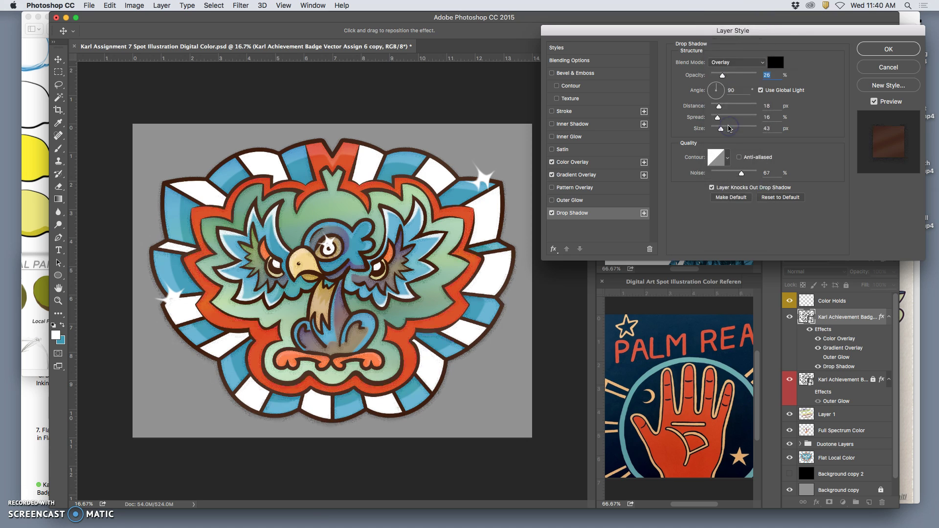
# Set the Drop Shadow's blend mode to Pin Light and its opacity to 23%
pyautogui.click(722, 67)
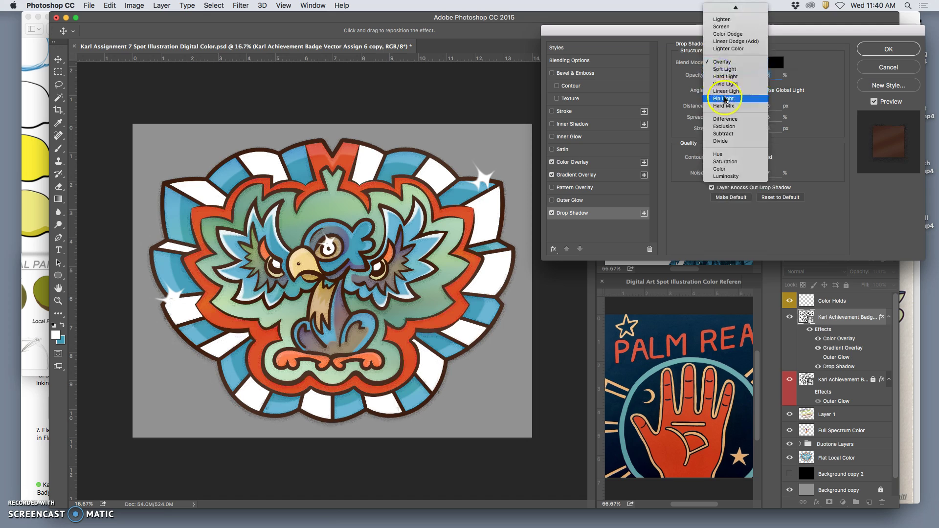
pyautogui.click(724, 98)
pyautogui.click(722, 76)
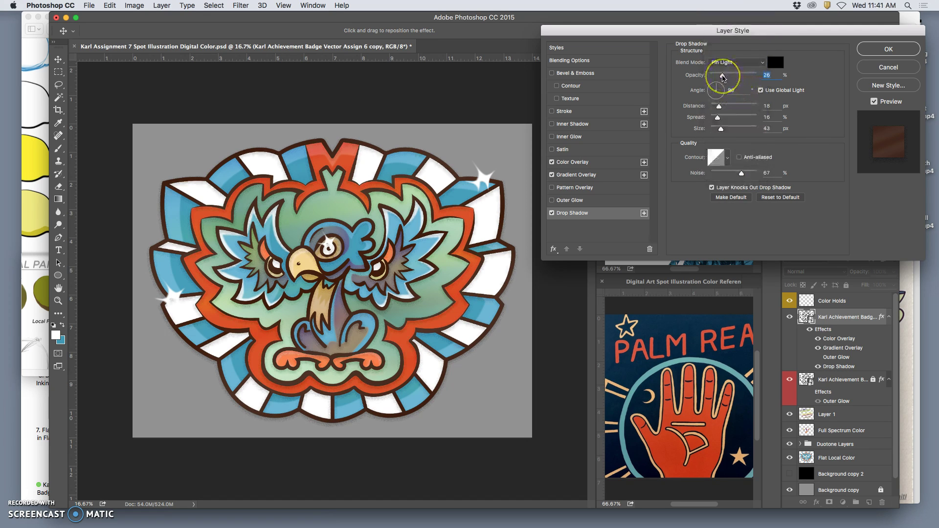
pyautogui.moveTo(722, 77); pyautogui.dragTo(722, 79)
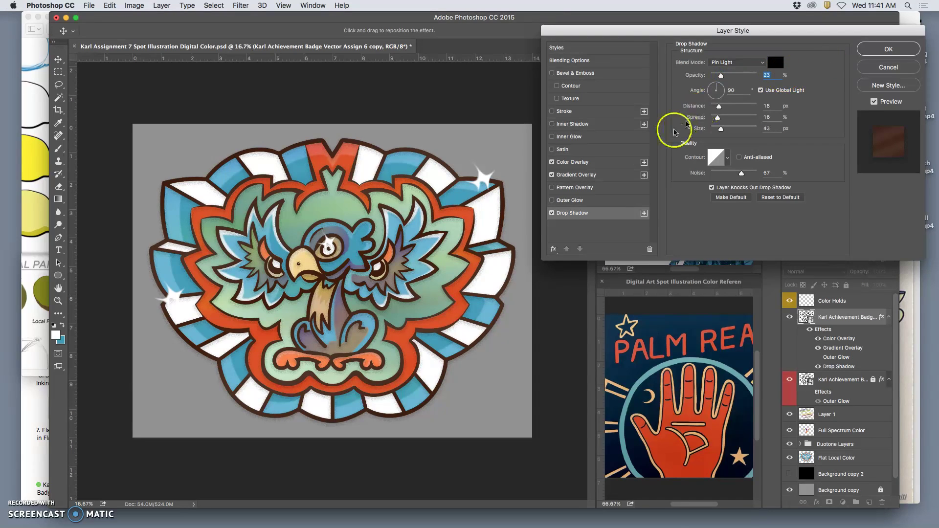
# Turn on the white Outer Glow for the line art copy and reduce its size to 24 px
pyautogui.click(552, 201)
pyautogui.click(552, 201)
pyautogui.click(562, 201)
pyautogui.click(575, 203)
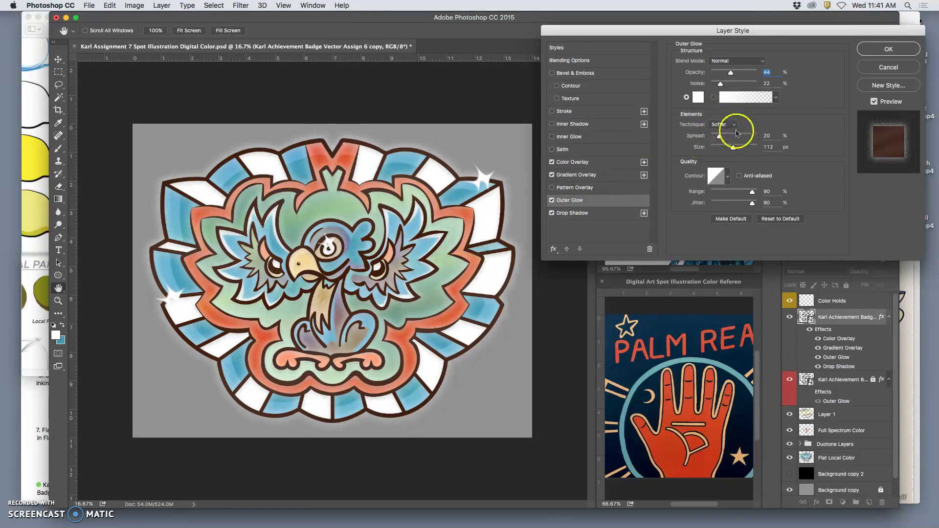
pyautogui.click(732, 148)
pyautogui.moveTo(732, 148); pyautogui.dragTo(719, 149)
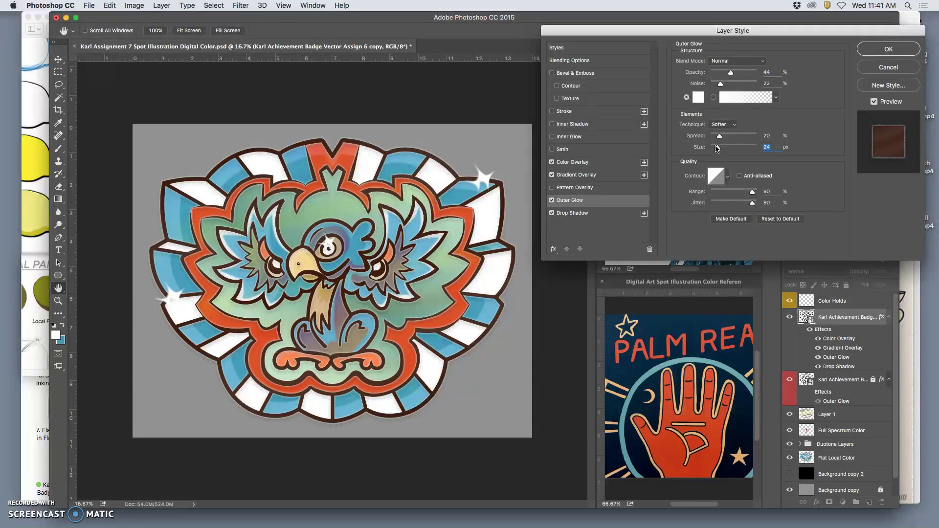
# Compare the badge's central bird artwork with the line art copy's Outer Glow off and on
pyautogui.press('super+equal')
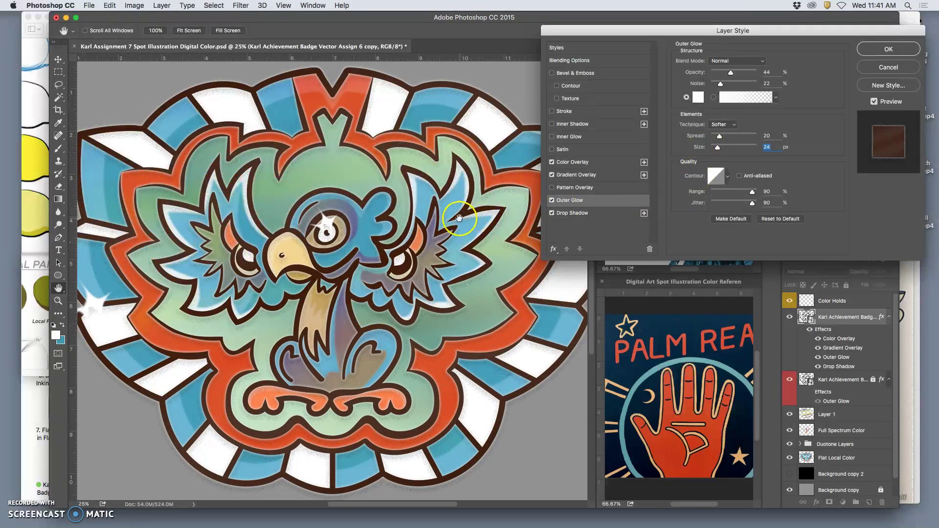
pyautogui.moveTo(458, 218); pyautogui.dragTo(457, 210)
pyautogui.press('super+equal')
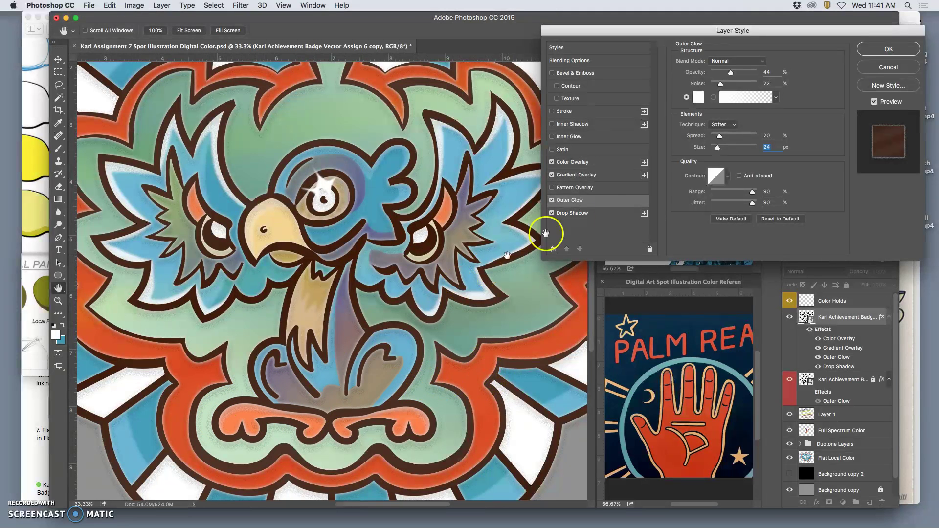
pyautogui.click(551, 200)
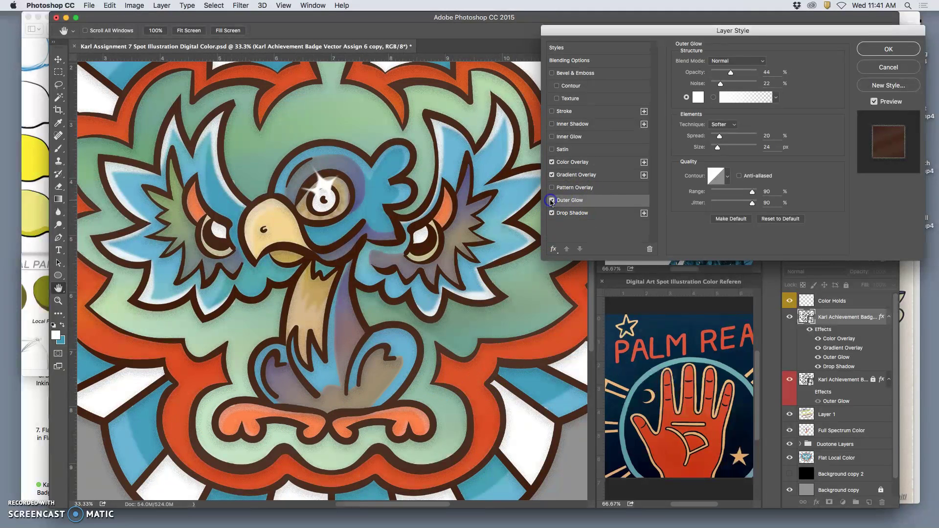
pyautogui.click(552, 200)
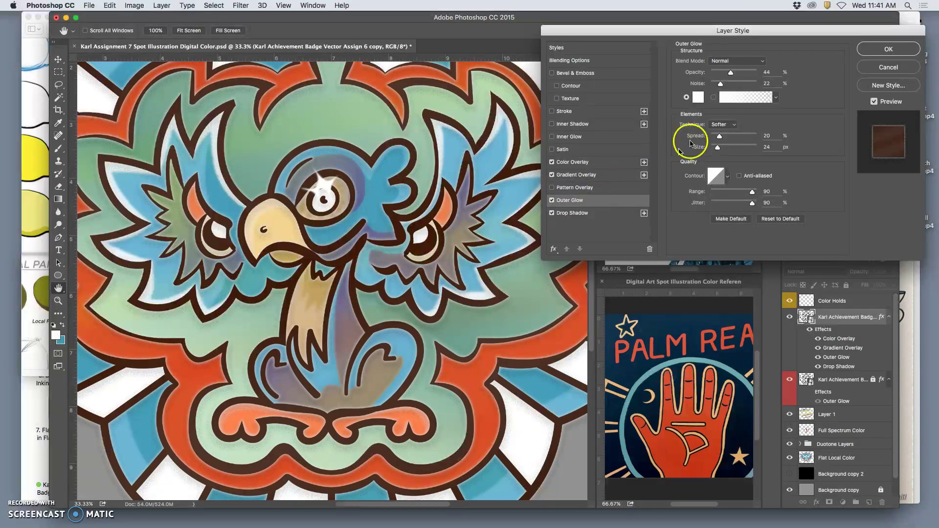
# Set the Outer Glow's opacity to 36%, noise to 66%, spread to 43% and size to 49 px, comparing the badge with and without it
pyautogui.moveTo(731, 73); pyautogui.dragTo(724, 75)
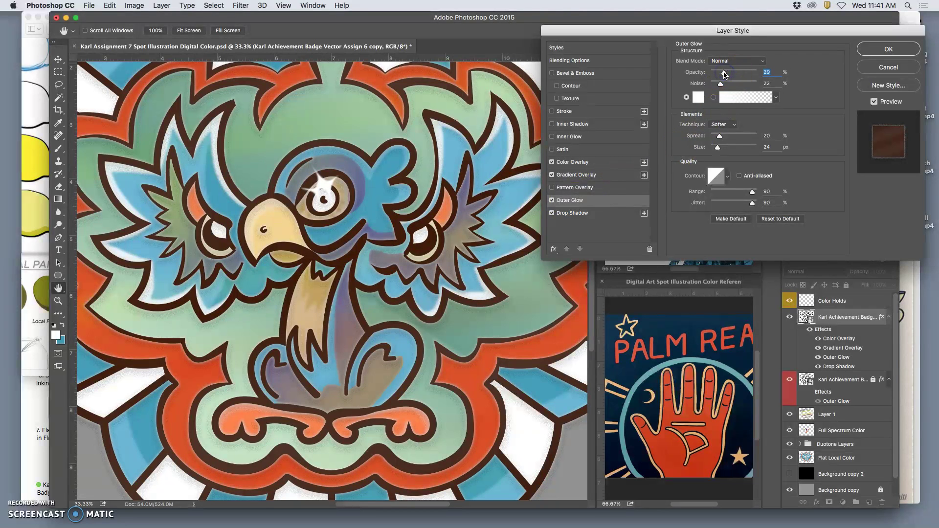
pyautogui.moveTo(720, 136)
pyautogui.mouseDown()
pyautogui.moveTo(736, 139)
pyautogui.moveTo(723, 149)
pyautogui.mouseUp()
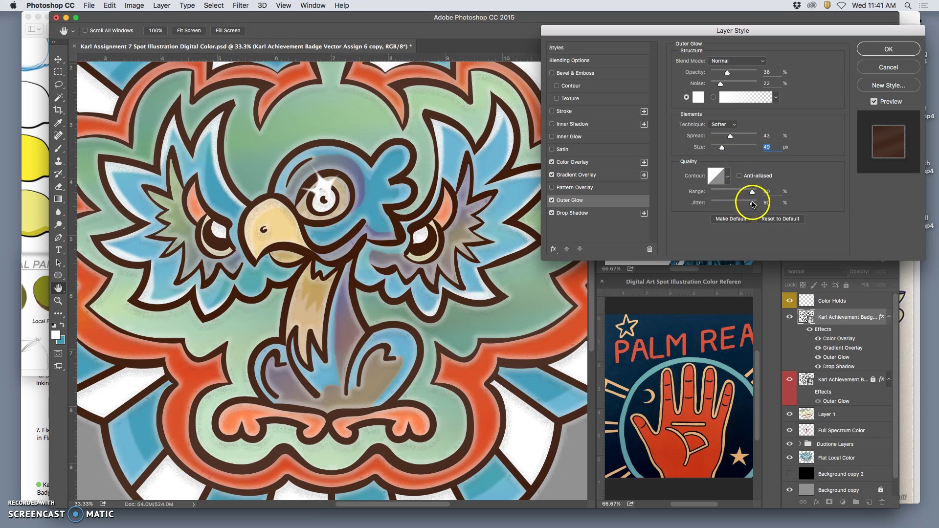
pyautogui.moveTo(721, 83); pyautogui.dragTo(732, 84)
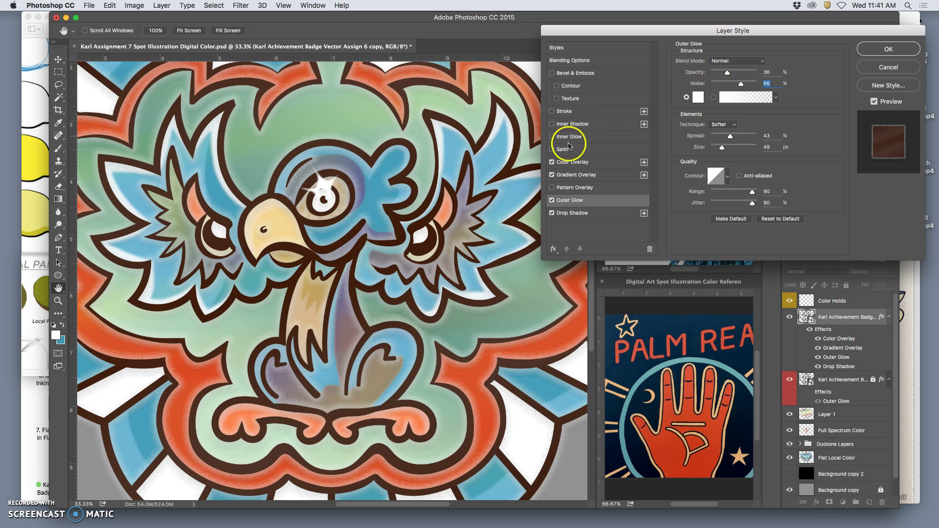
pyautogui.scroll(5, 470, 168)
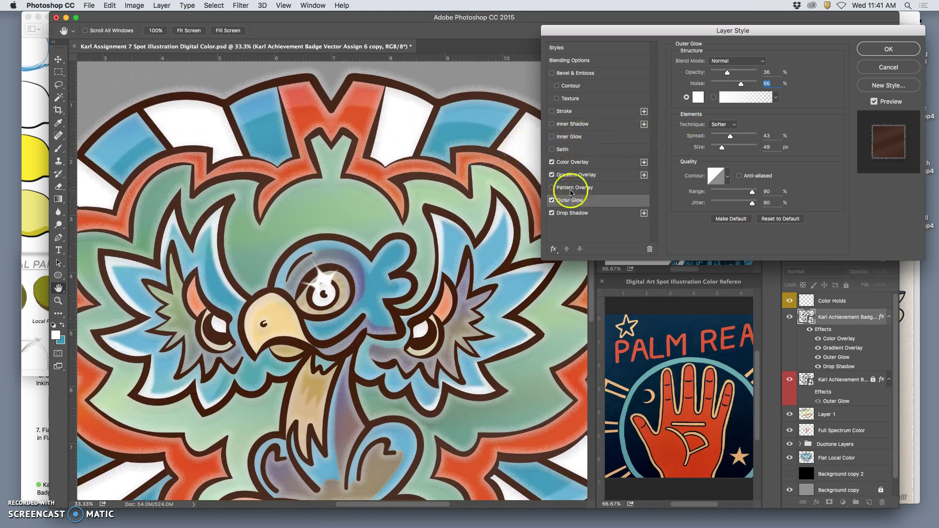
pyautogui.click(552, 201)
pyautogui.click(551, 201)
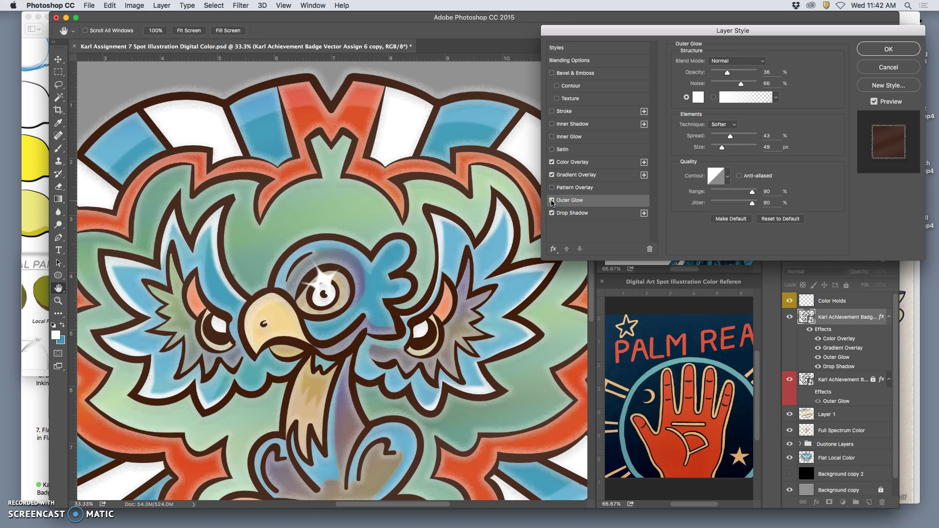
pyautogui.press('super+minus')
pyautogui.press('super+minus')
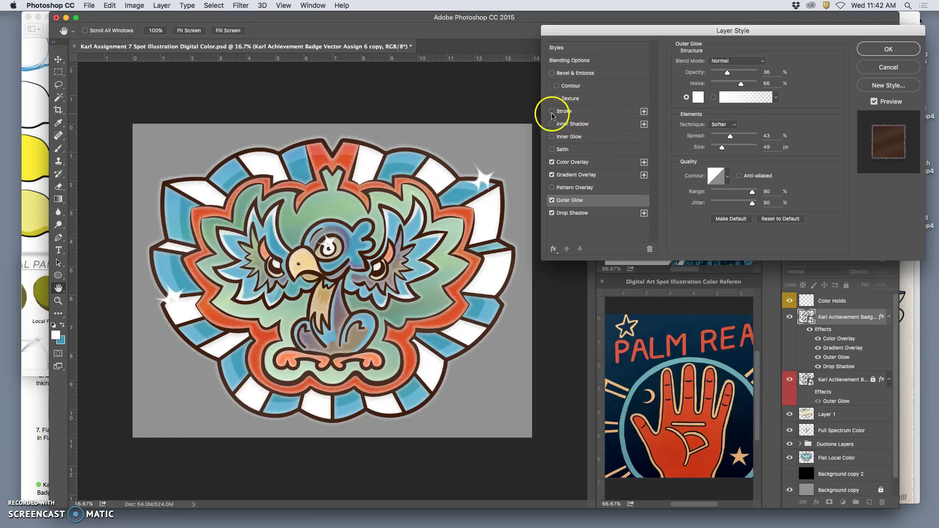
# Turn on the white outside Stroke for the line art copy and reduce its size to 6 px
pyautogui.click(551, 112)
pyautogui.click(551, 112)
pyautogui.click(551, 112)
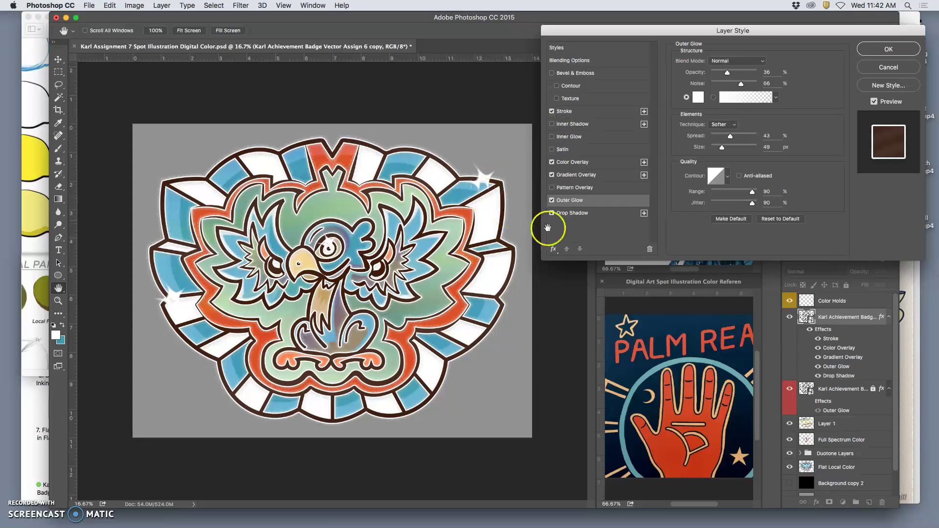
pyautogui.press('super+equal')
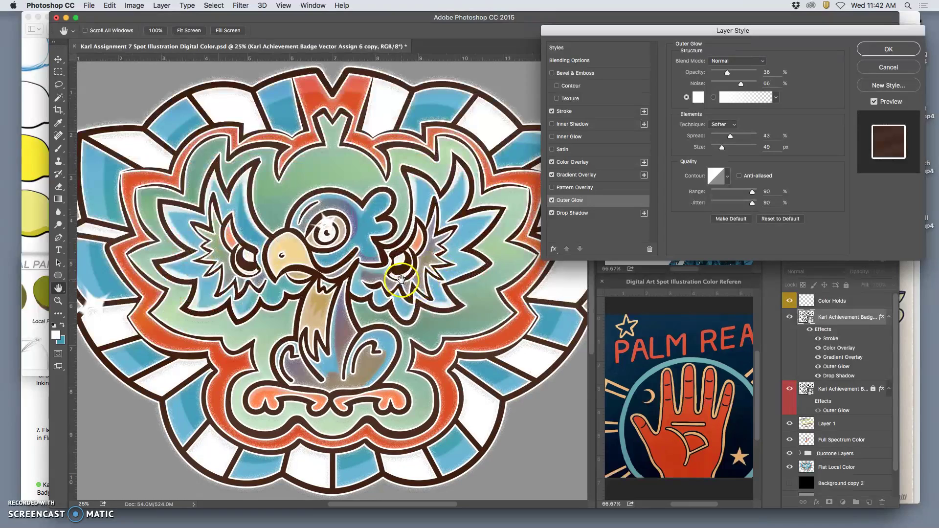
pyautogui.scroll(-2, 367, 279)
pyautogui.press('super+equal')
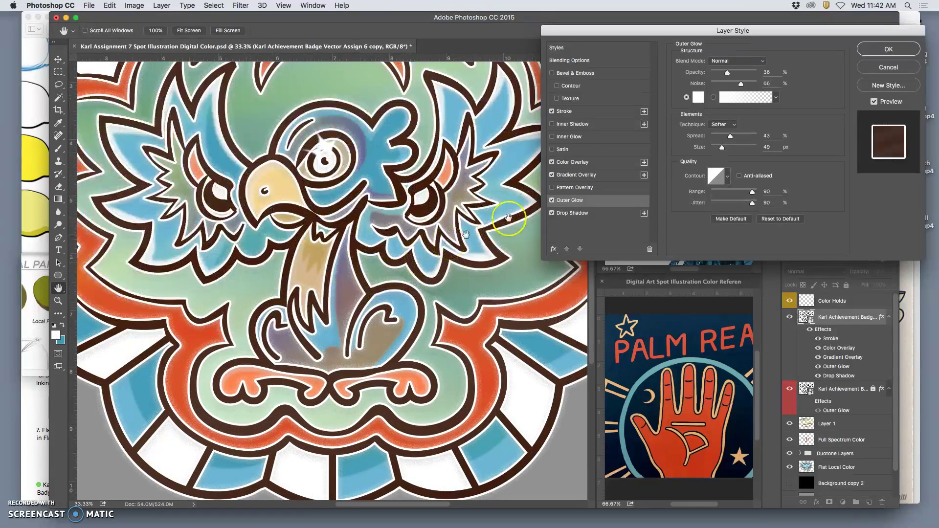
pyautogui.click(575, 113)
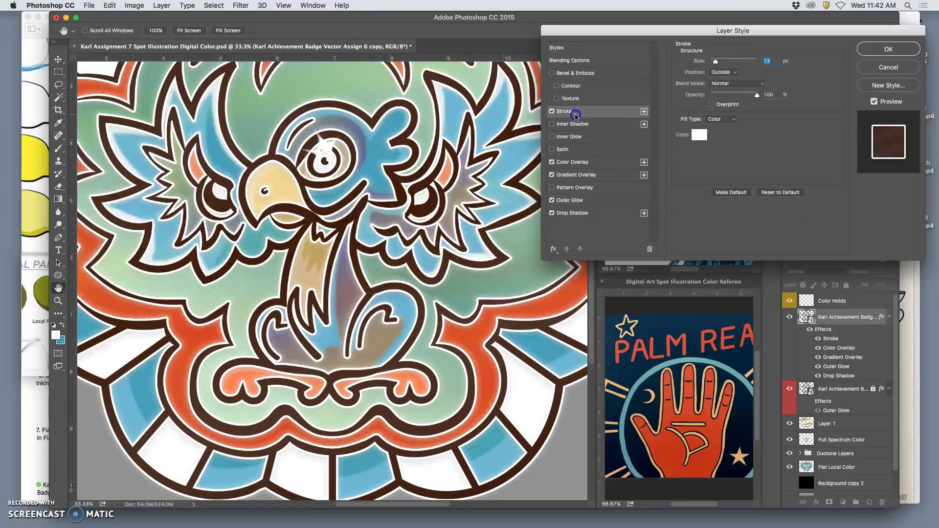
pyautogui.click(716, 63)
pyautogui.moveTo(715, 62); pyautogui.dragTo(713, 63)
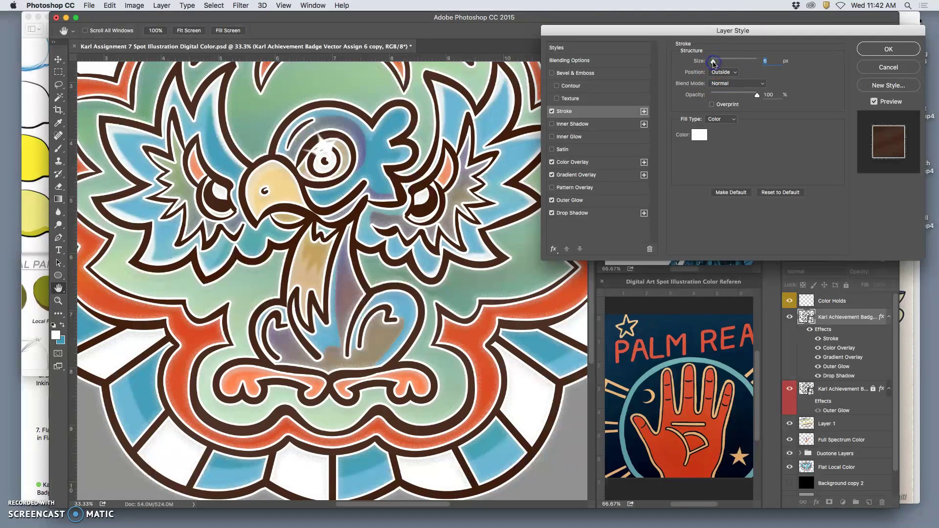
pyautogui.moveTo(712, 64); pyautogui.dragTo(713, 64)
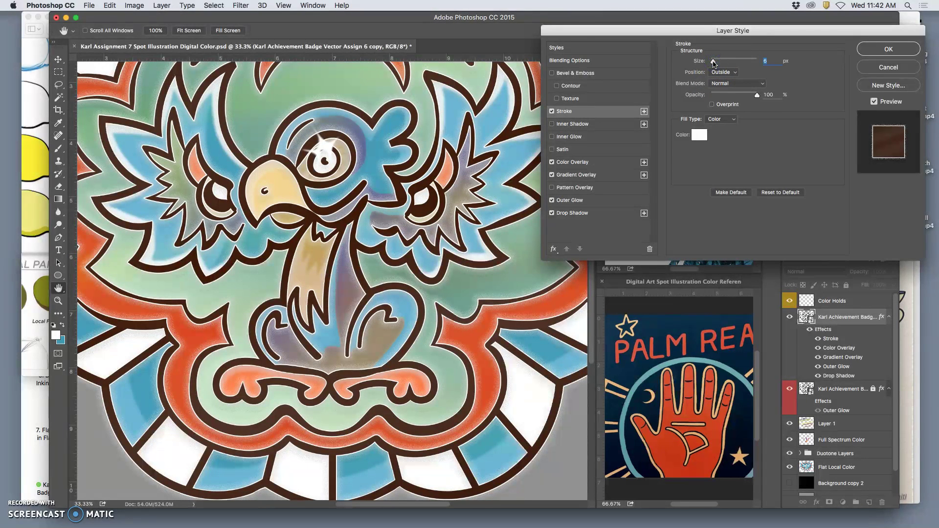
# Change the Stroke's color to the pale cream e8e6d9
pyautogui.click(699, 134)
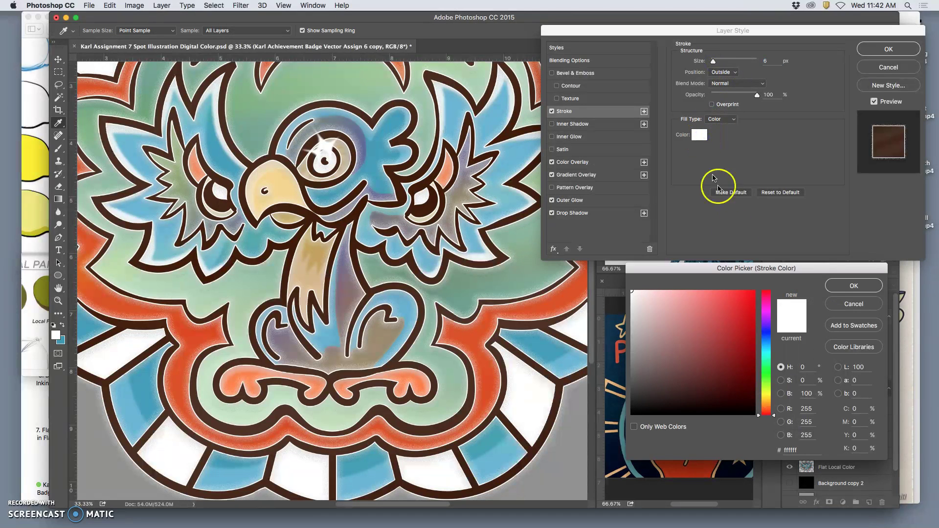
pyautogui.click(766, 396)
pyautogui.click(648, 316)
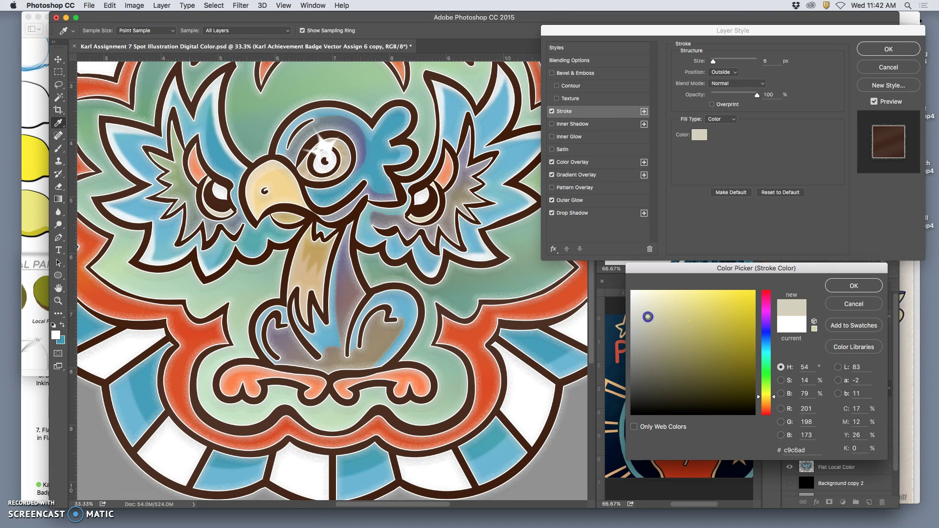
pyautogui.click(648, 317)
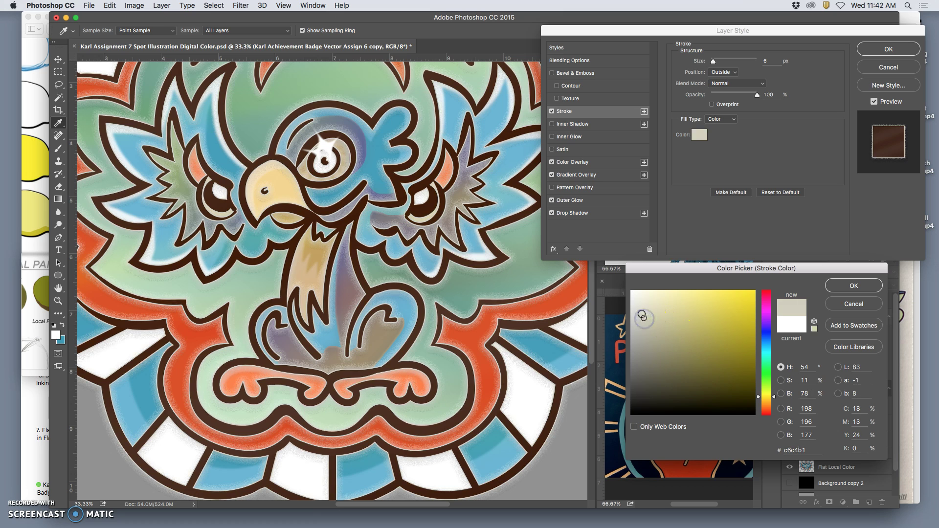
pyautogui.moveTo(642, 314); pyautogui.dragTo(638, 301)
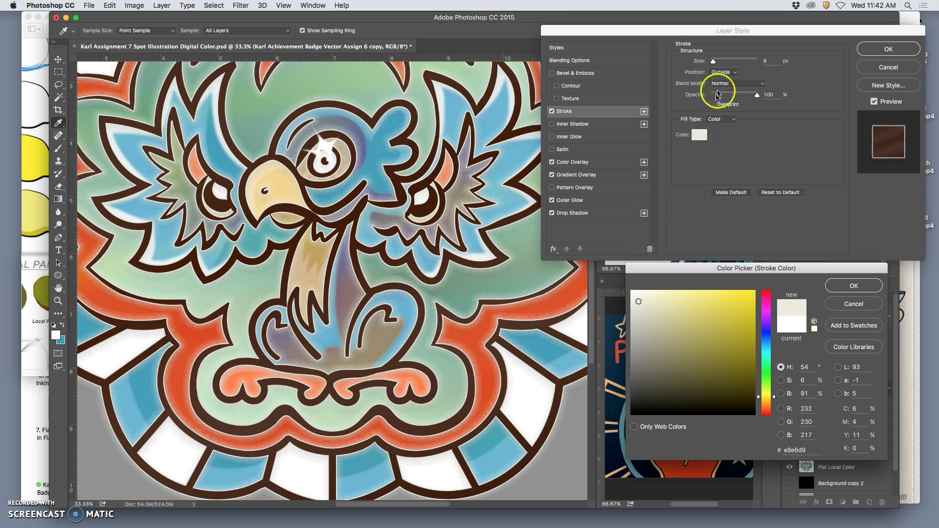
pyautogui.click(714, 64)
pyautogui.click(849, 285)
# Increase the Stroke's size to 9 px and check the outline across the whole badge
pyautogui.moveTo(713, 64); pyautogui.dragTo(716, 62)
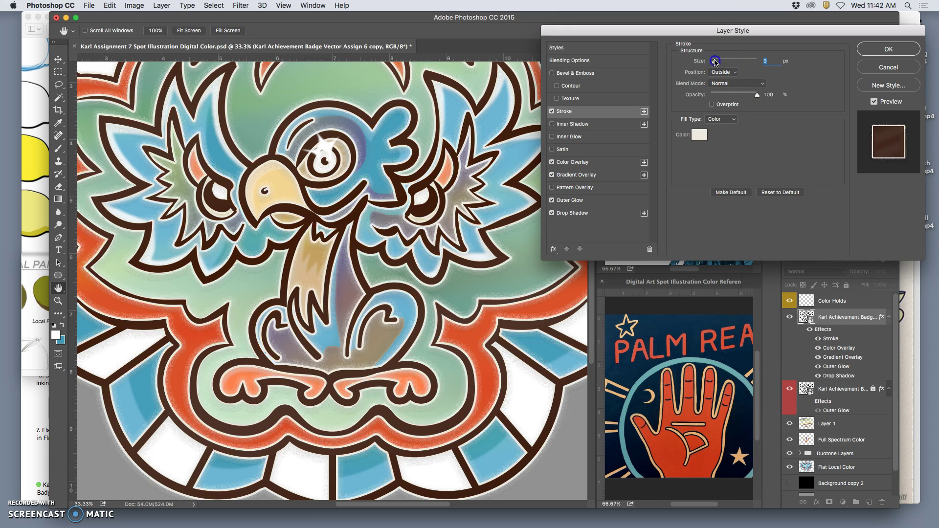
pyautogui.press('super+minus')
pyautogui.press('super+minus')
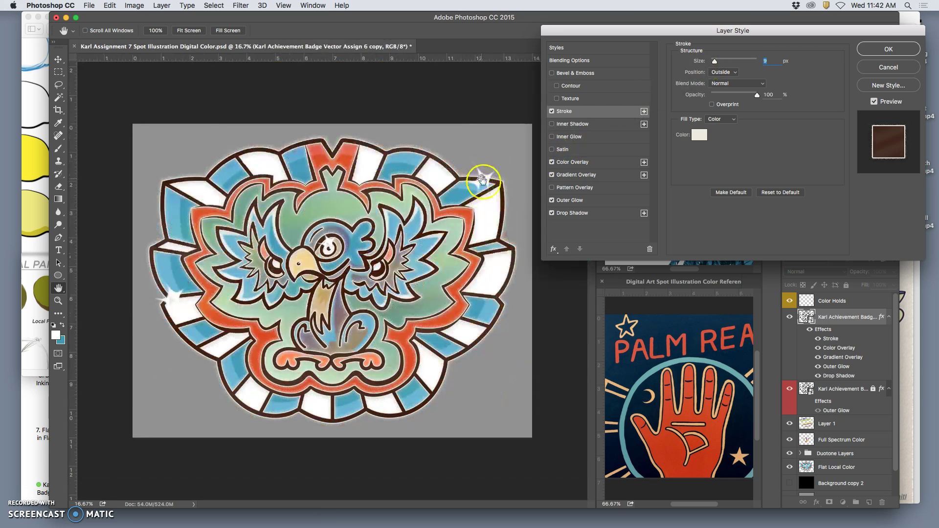
pyautogui.click(574, 356)
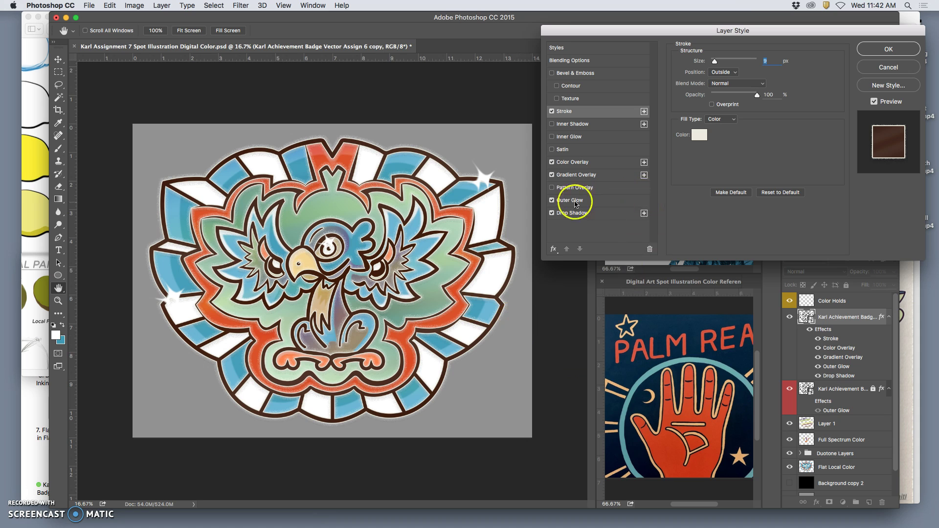
# Turn on Bevel & Emboss for the line art copy and inspect the raised lines up close around the beak and neck
pyautogui.click(552, 73)
pyautogui.click(552, 73)
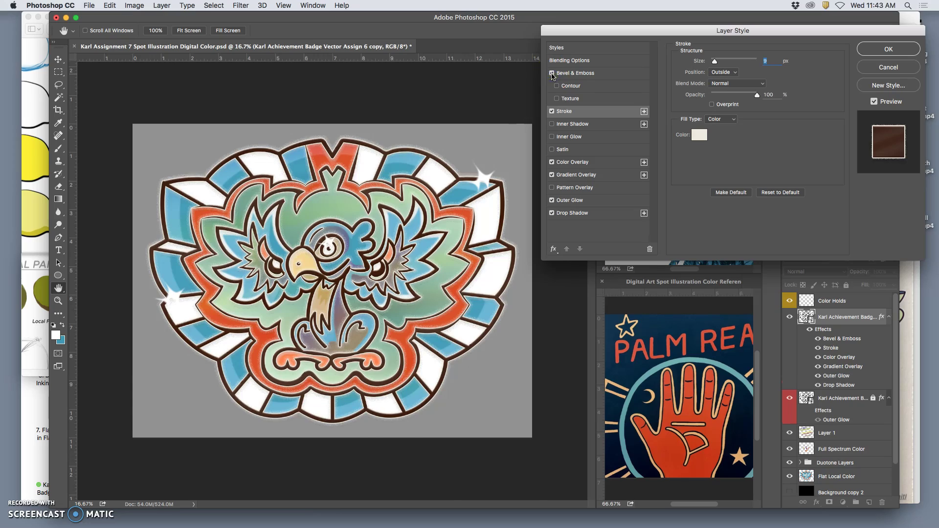
pyautogui.press('super+equal')
pyautogui.press('super+equal')
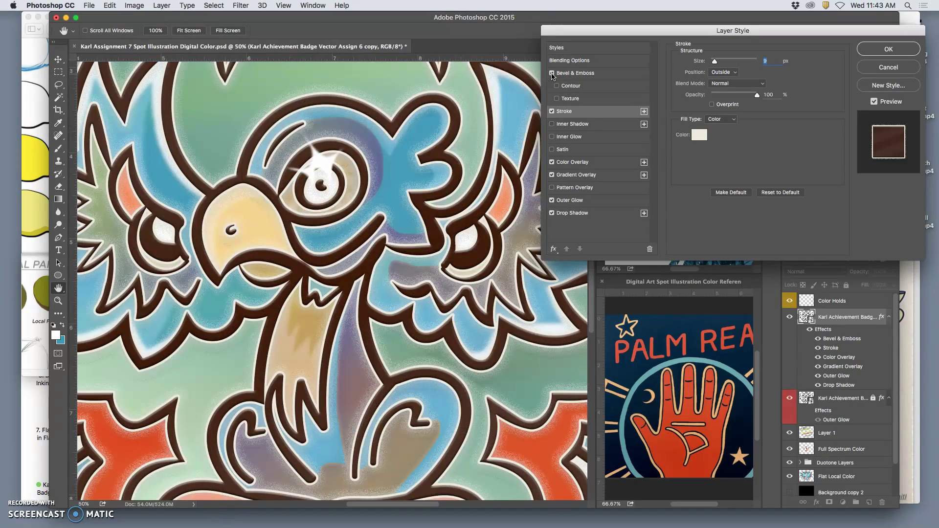
pyautogui.press('super+equal')
pyautogui.press('super+equal')
pyautogui.press('super+equal')
pyautogui.press('super+equal')
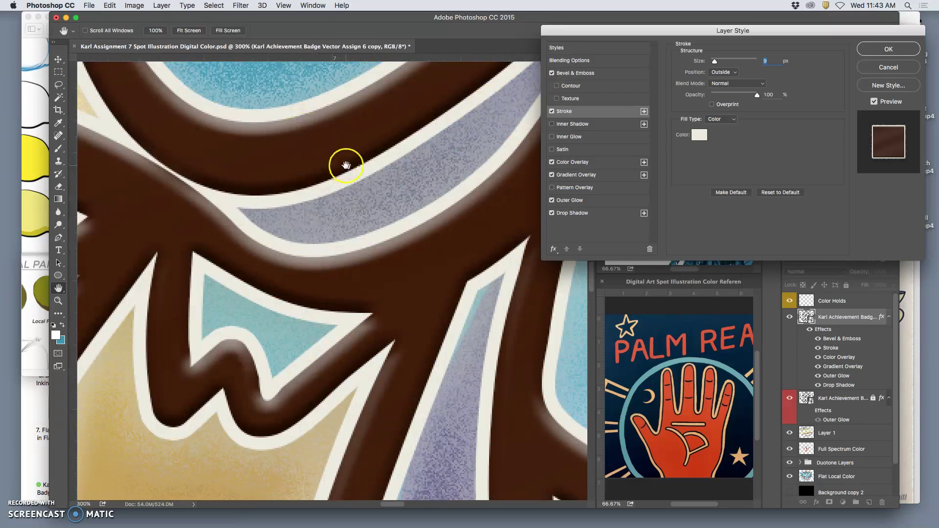
pyautogui.press('super+minus')
pyautogui.press('super+minus')
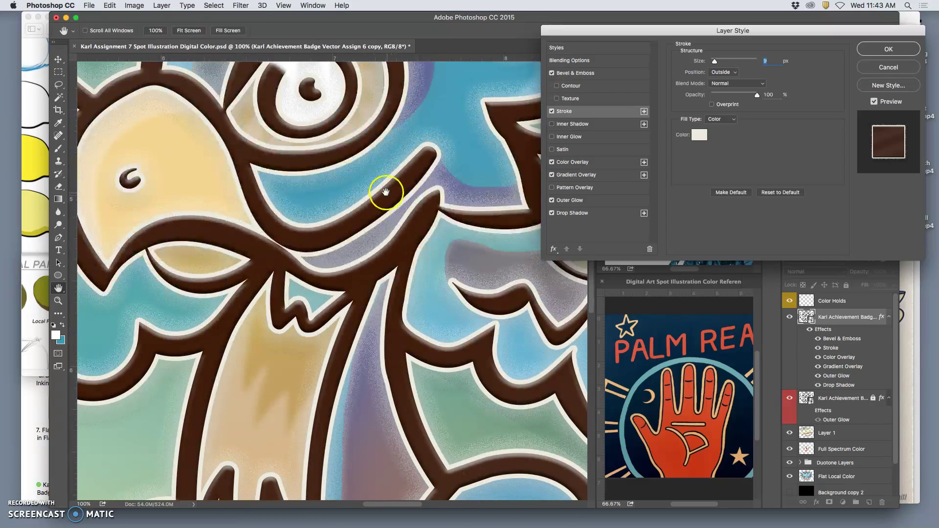
pyautogui.scroll(-1, 386, 191)
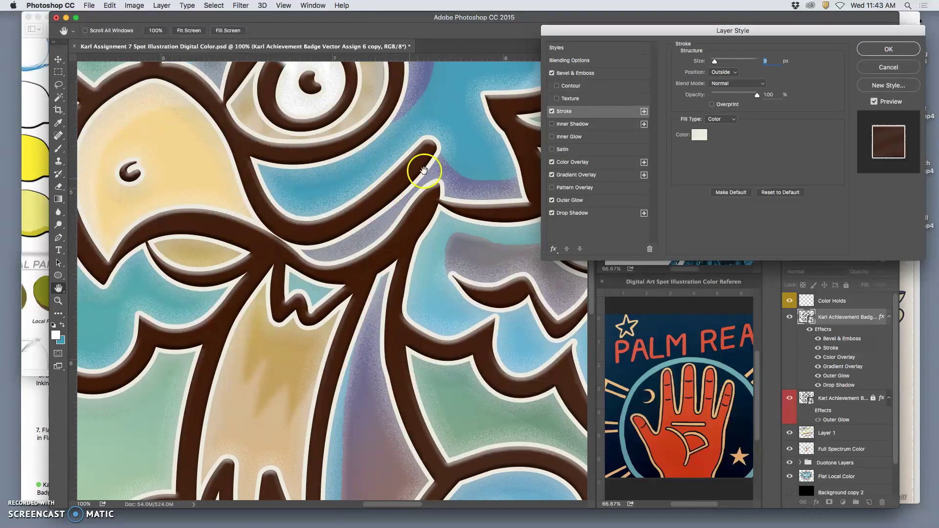
# Add Texture to the bevel with its scale at 37% and its depth at +75%
pyautogui.click(557, 100)
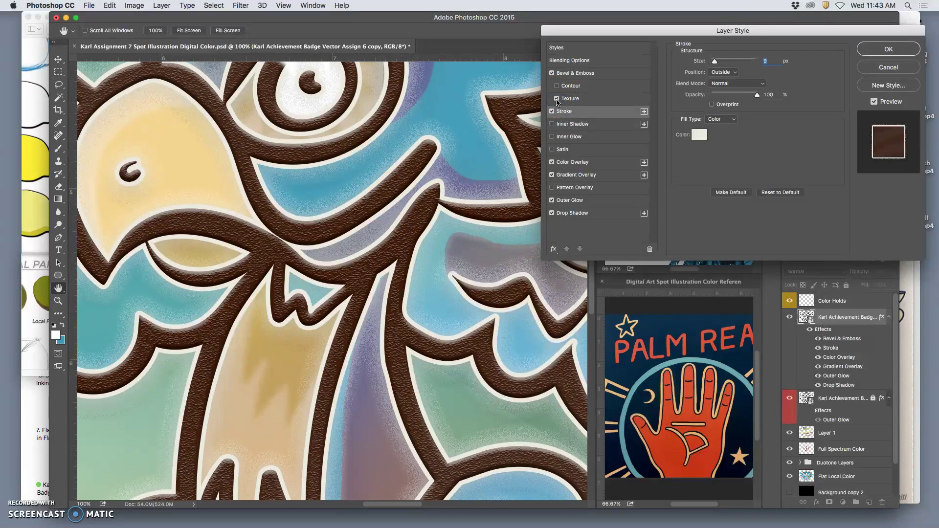
pyautogui.click(578, 101)
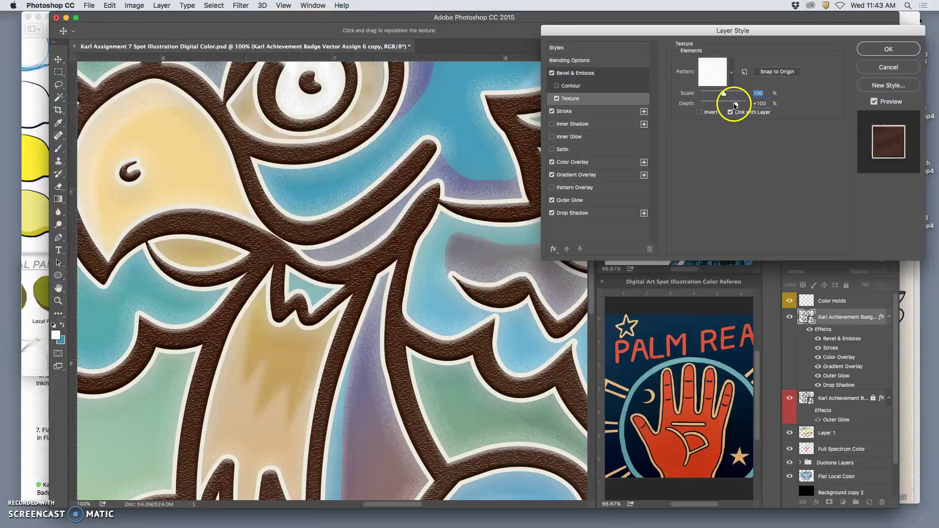
pyautogui.moveTo(724, 97); pyautogui.dragTo(712, 96)
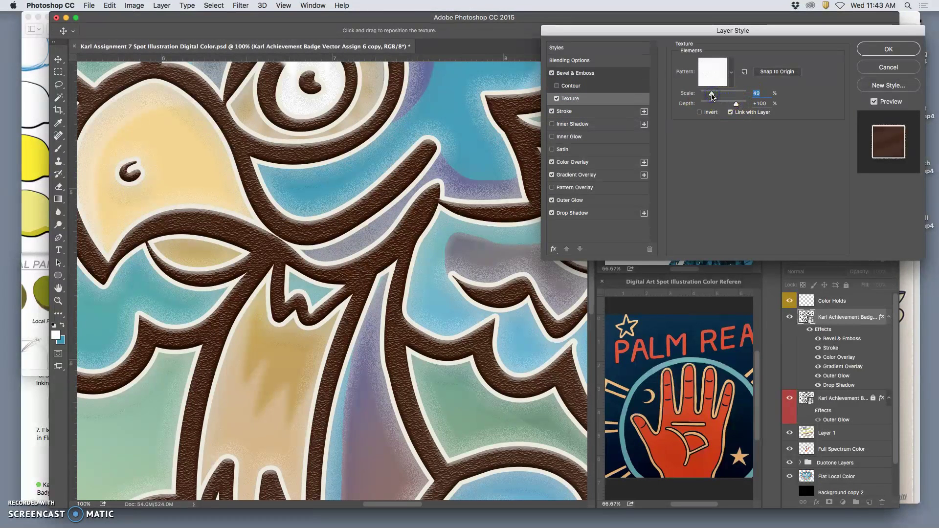
pyautogui.click(711, 96)
pyautogui.moveTo(712, 96); pyautogui.dragTo(711, 95)
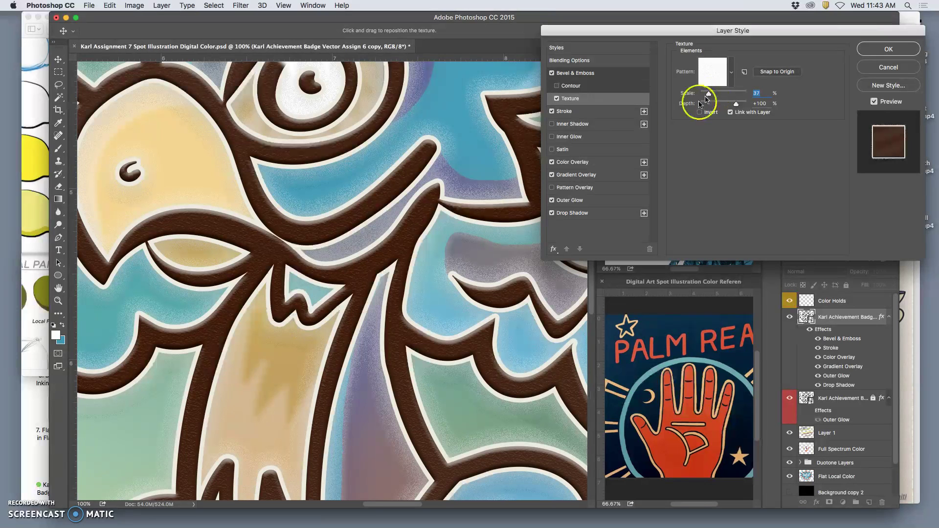
pyautogui.moveTo(736, 104); pyautogui.dragTo(731, 105)
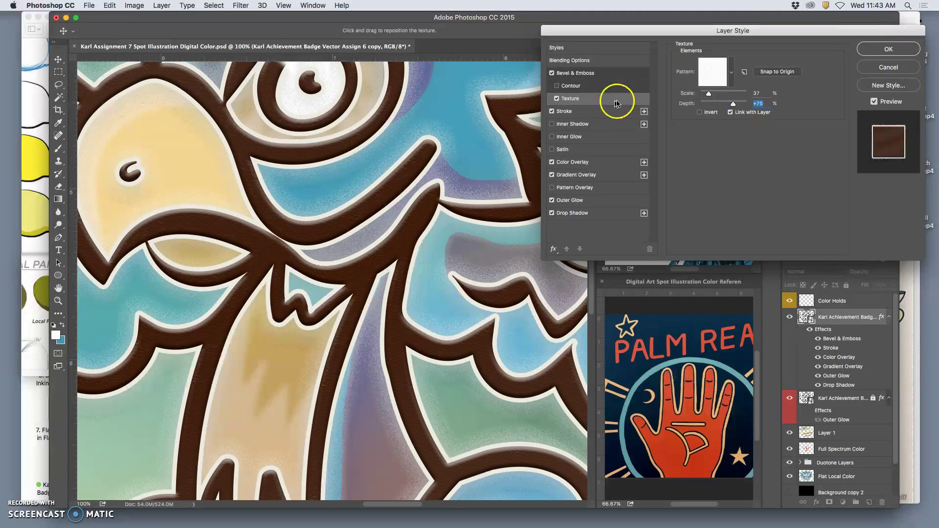
# Turn on the bevel's Contour, comparing the line art with it off and on, and review the bird artwork
pyautogui.click(557, 86)
pyautogui.click(557, 86)
pyautogui.click(570, 87)
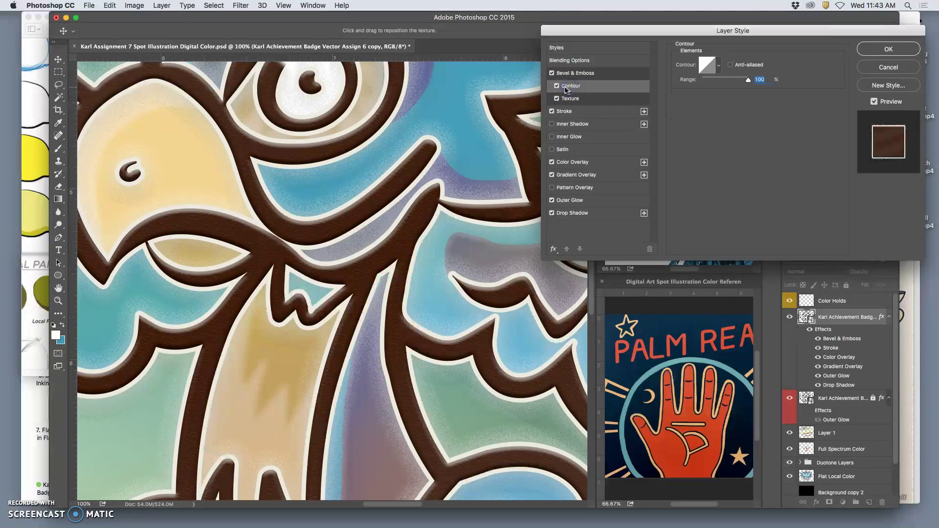
pyautogui.click(558, 87)
pyautogui.click(558, 87)
pyautogui.press('super+minus')
pyautogui.press('super+minus')
pyautogui.press('super+minus')
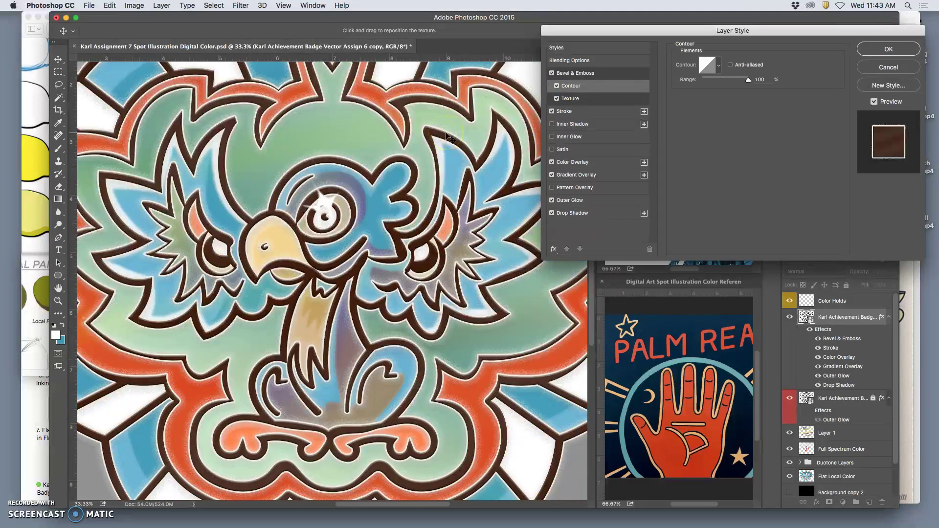
# Lower the opacity of the line art copy's Color Overlay to 48% and its Gradient Overlay to 23%
pyautogui.press('super+minus')
pyautogui.press('super+minus')
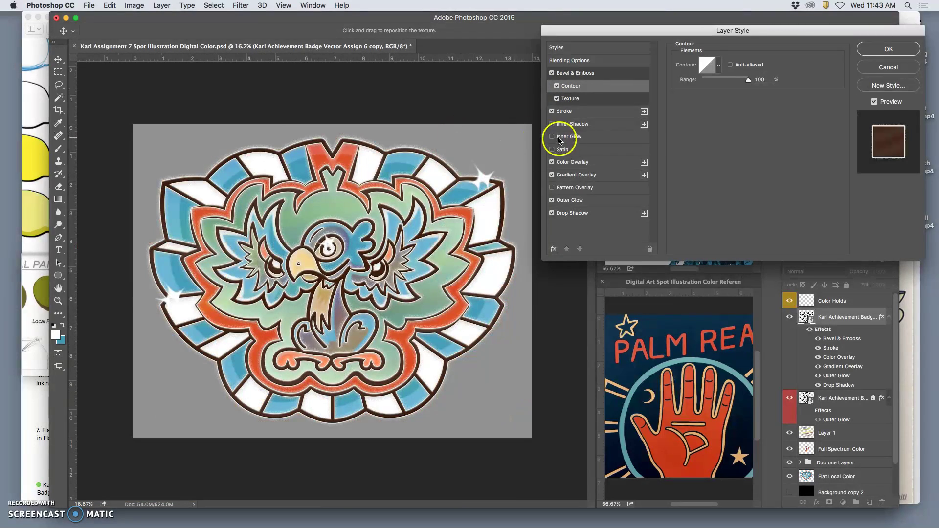
pyautogui.click(576, 164)
pyautogui.click(735, 76)
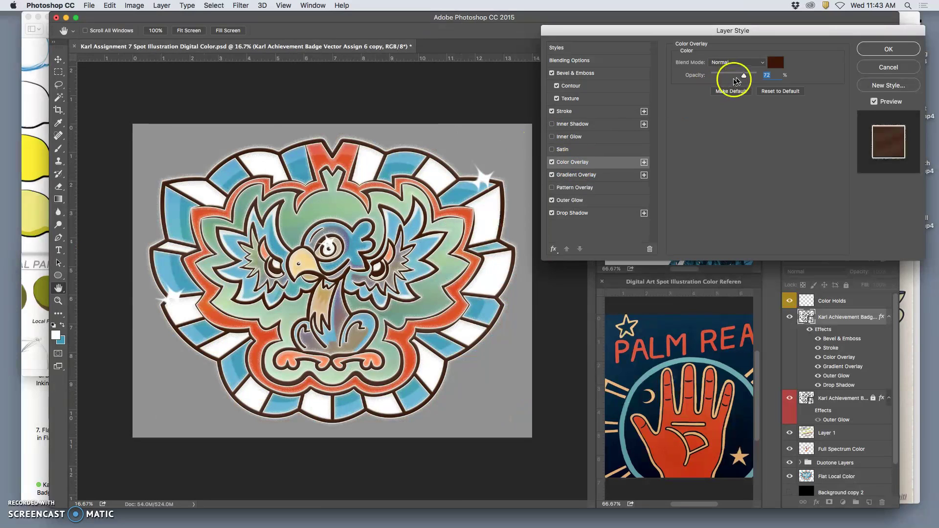
pyautogui.moveTo(737, 76); pyautogui.dragTo(735, 77)
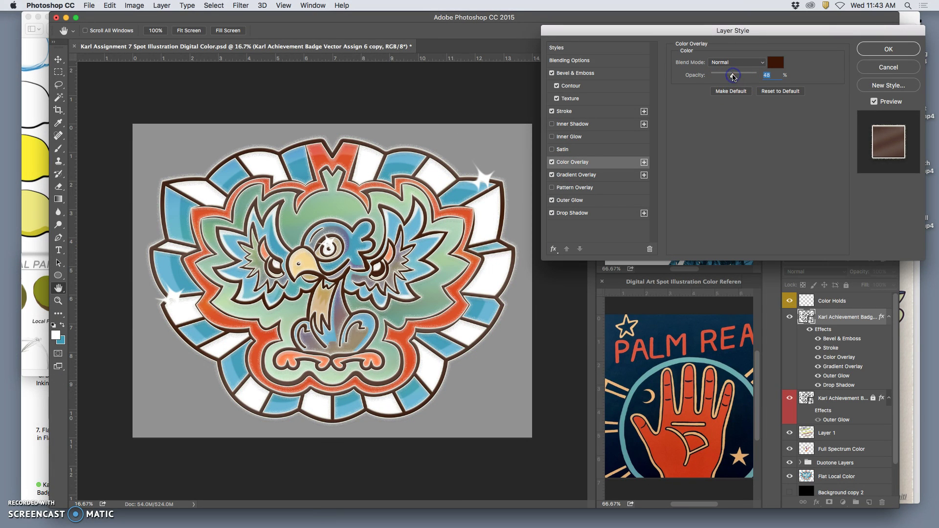
pyautogui.moveTo(732, 77)
pyautogui.mouseDown()
pyautogui.moveTo(724, 77)
pyautogui.moveTo(732, 77)
pyautogui.mouseUp()
pyautogui.click(586, 175)
pyautogui.moveTo(731, 74)
pyautogui.mouseDown()
pyautogui.moveTo(700, 74)
pyautogui.moveTo(724, 73)
pyautogui.mouseUp()
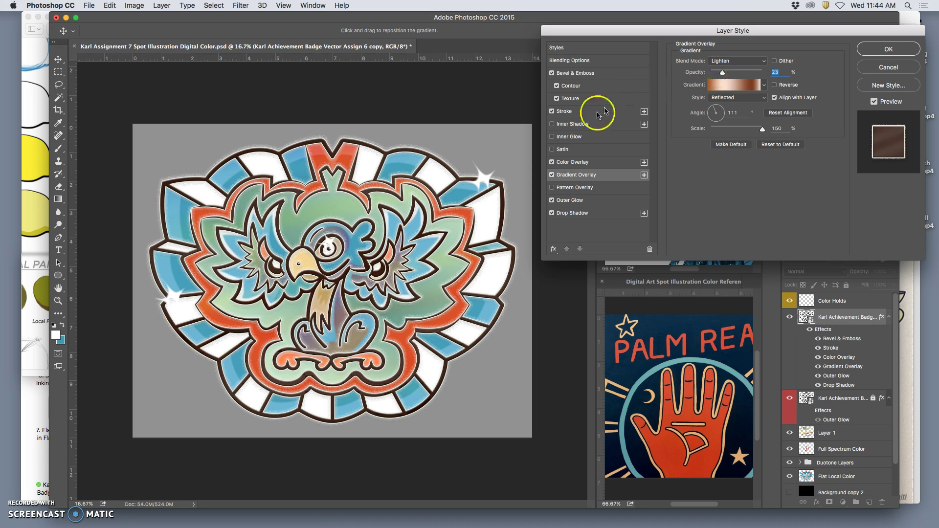
# Examine the adjusted line art up close across the bird, the wings and the badge's border
pyautogui.press('super+minus')
pyautogui.press('super+plus')
pyautogui.press('super+plus')
pyautogui.press('super+plus')
pyautogui.press('super+plus')
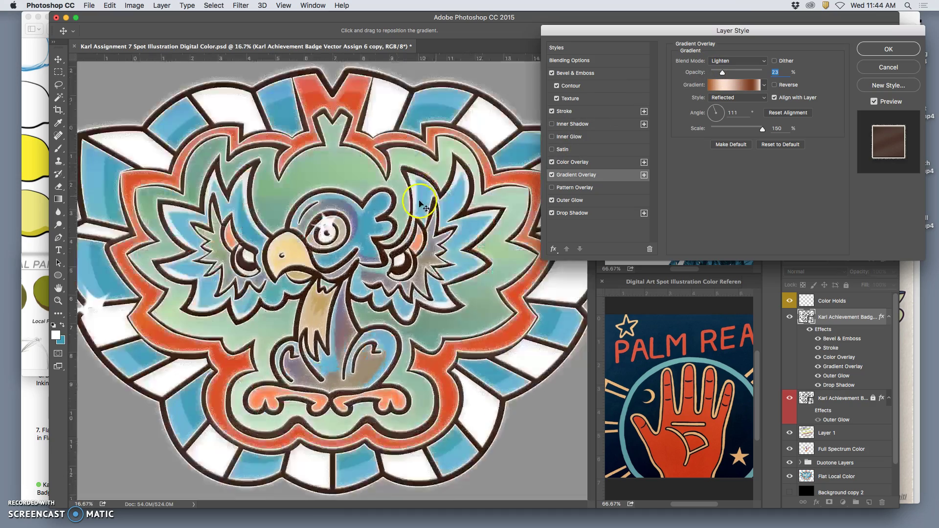
pyautogui.hscroll(-8, 397, 202)
pyautogui.scroll(-4, 397, 202)
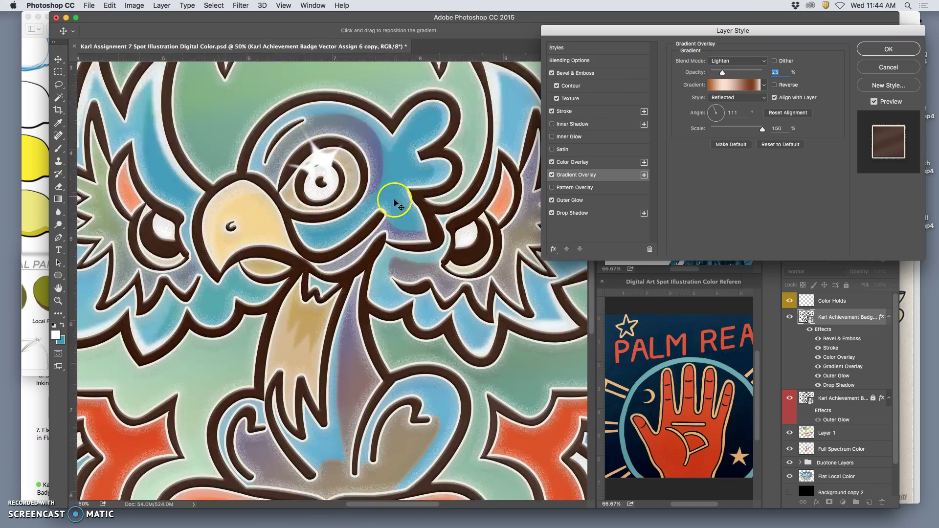
pyautogui.hscroll(-3, 397, 202)
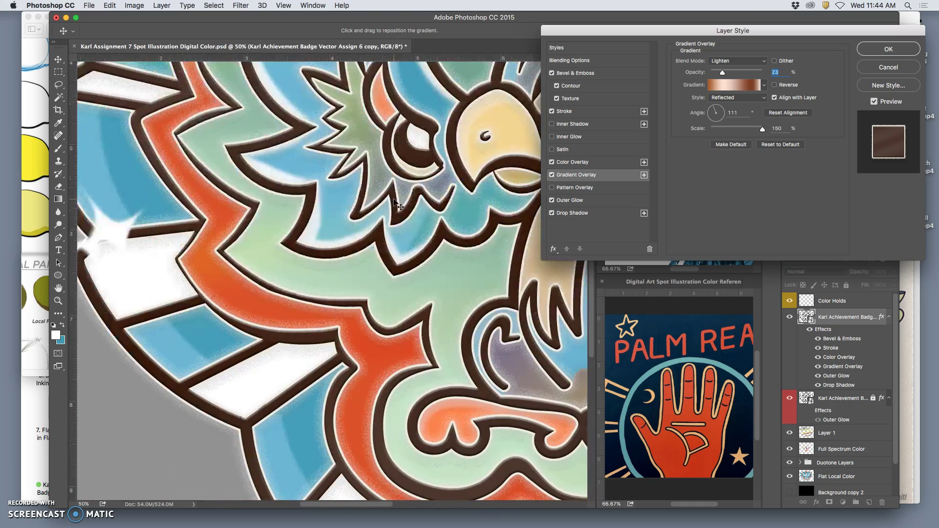
pyautogui.scroll(10, 397, 202)
pyautogui.hscroll(5, 397, 201)
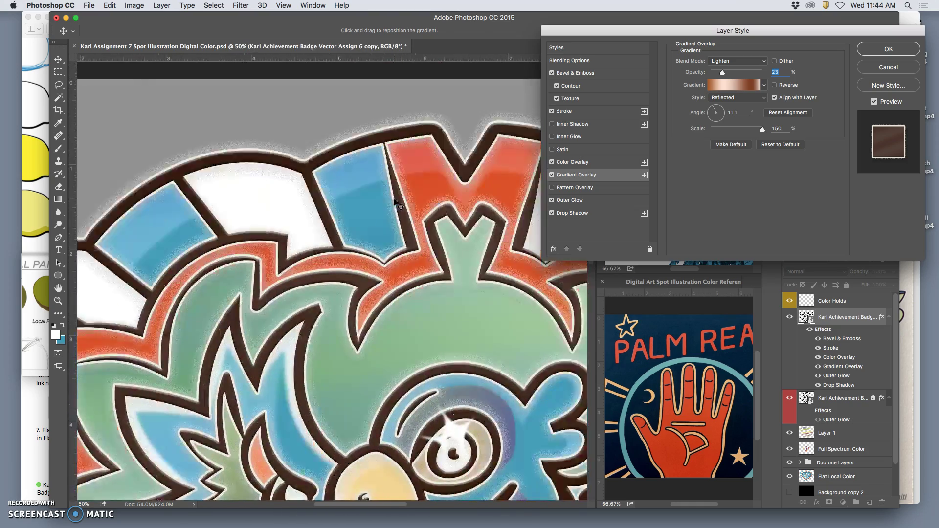
pyautogui.scroll(-3, 397, 202)
pyautogui.moveTo(419, 199); pyautogui.dragTo(444, 232)
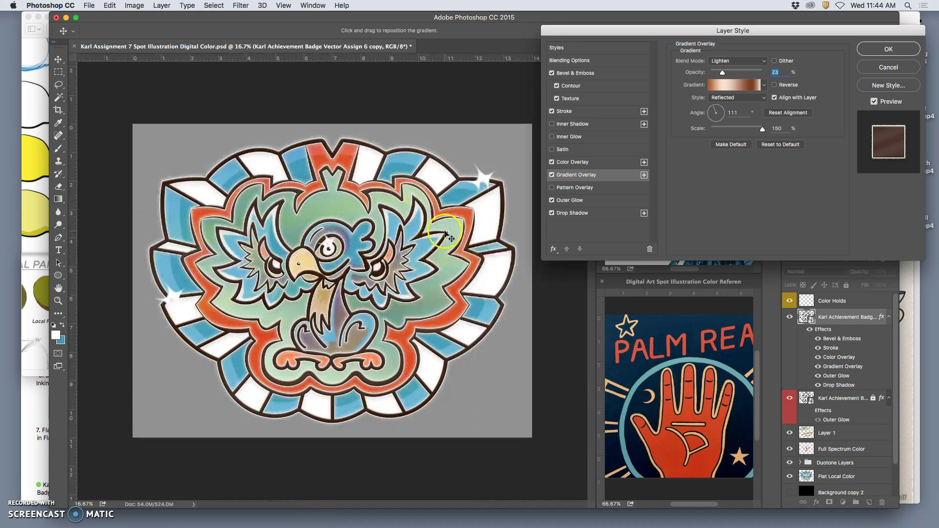
# Add a Pattern Overlay with the black diagonal-line pattern to the line art copy and apply the layer style
pyautogui.click(552, 188)
pyautogui.click(582, 190)
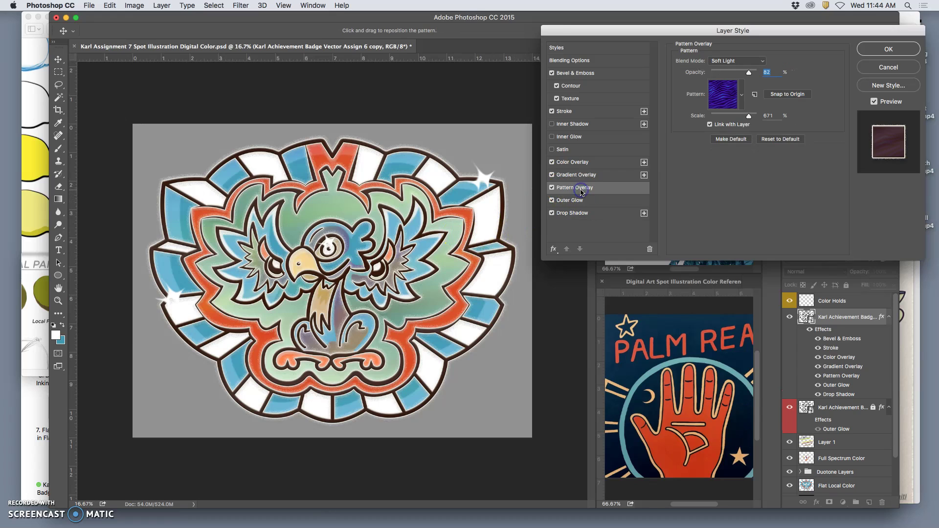
pyautogui.click(742, 96)
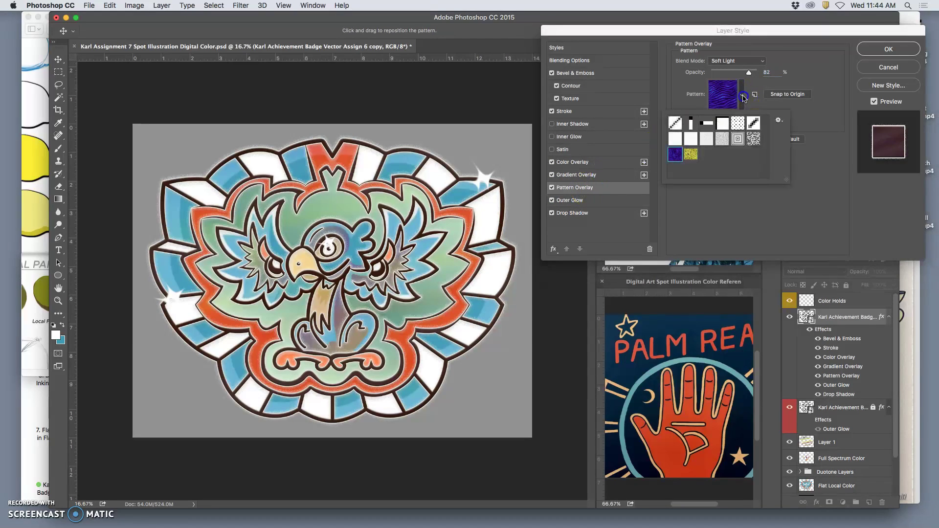
pyautogui.click(691, 155)
pyautogui.click(753, 124)
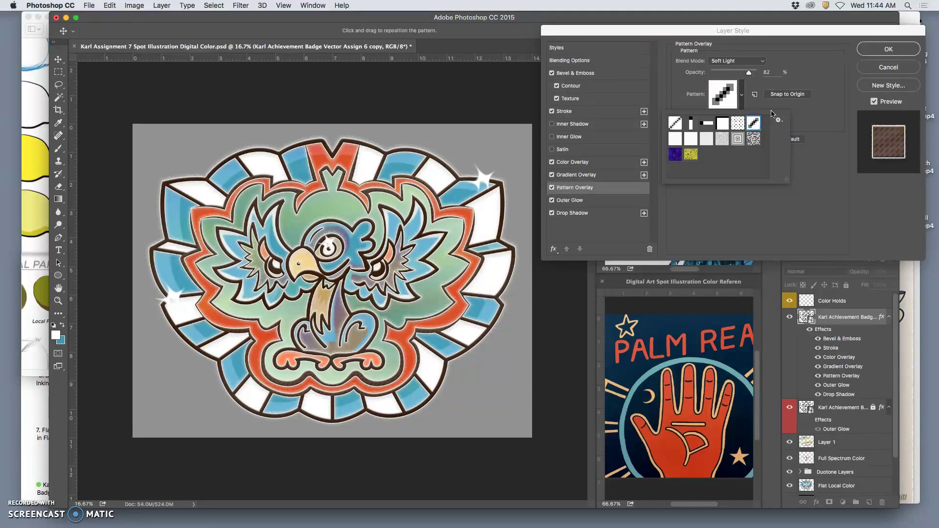
pyautogui.click(880, 55)
pyautogui.click(880, 55)
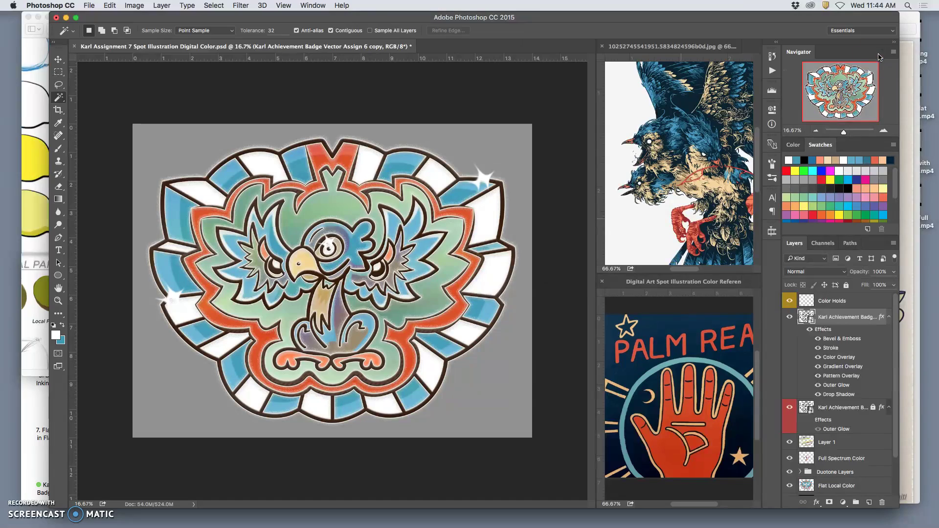
# Inspect the line texture at 400% near the bird's neck, comparing it with Bevel & Emboss and Pattern Overlay off and on
pyautogui.click(818, 375)
pyautogui.press('super+equal')
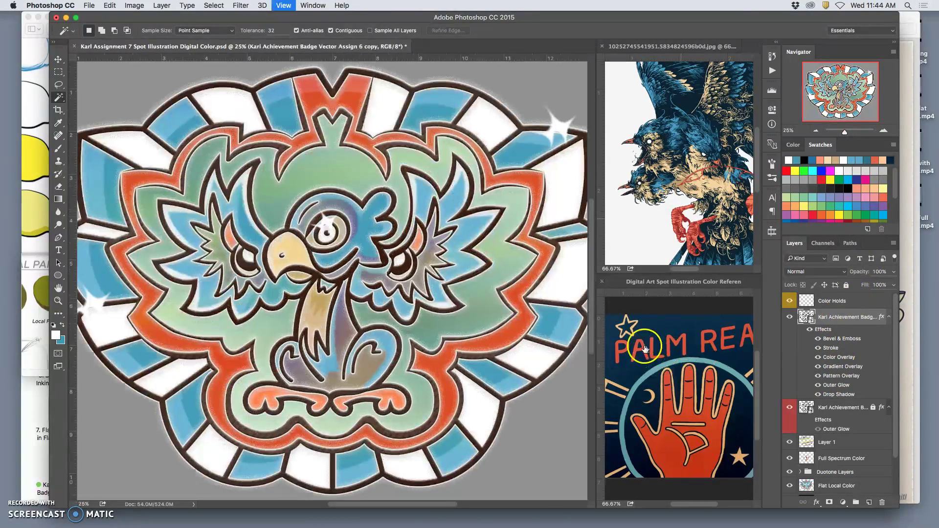
pyautogui.press('super+equal')
pyautogui.press('super+equal')
pyautogui.press('super+equal')
pyautogui.press('super+equal')
pyautogui.press('super+equal')
pyautogui.press('super+equal')
pyautogui.press('super+equal')
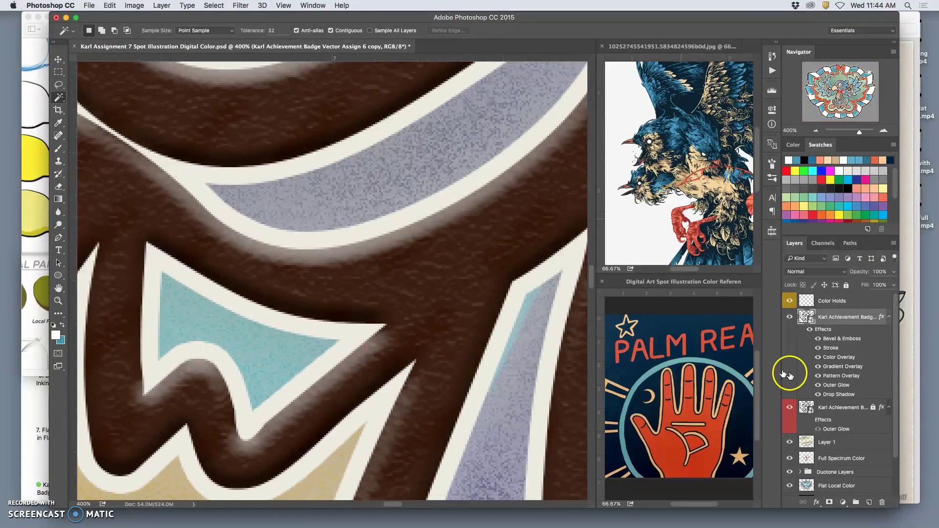
pyautogui.click(817, 339)
pyautogui.click(822, 375)
pyautogui.click(818, 376)
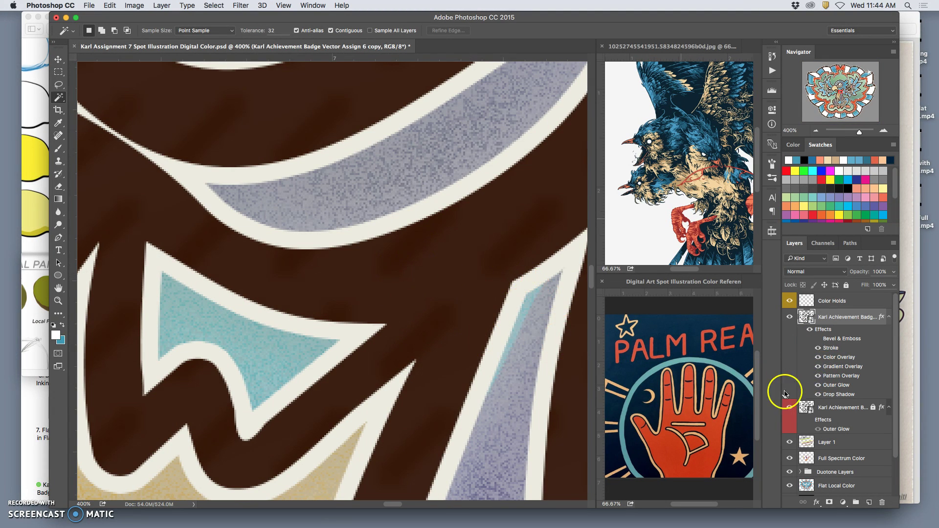
pyautogui.click(818, 374)
pyautogui.click(817, 339)
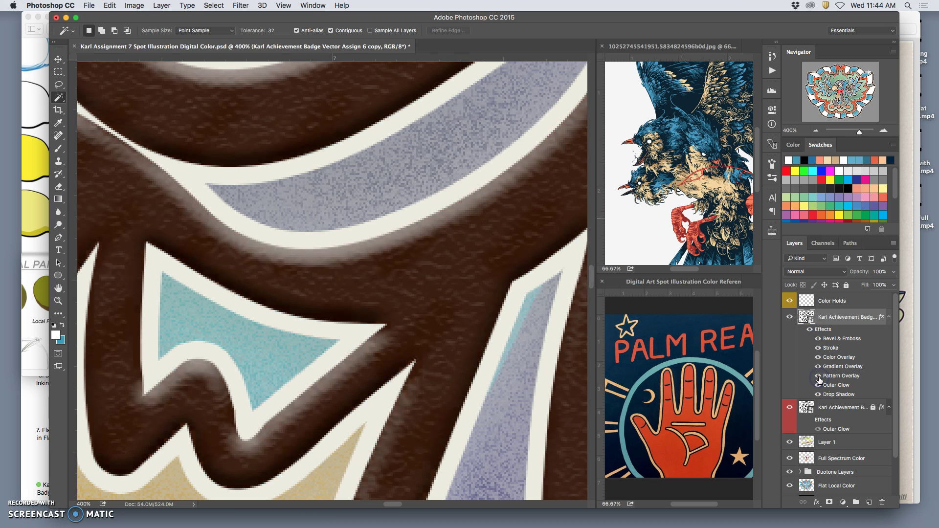
# Review the whole badge and compare it with all of the line art copy's effects hidden and shown
pyautogui.hotkey('ctrl', '-')
pyautogui.hotkey('ctrl', '-')
pyautogui.hotkey('ctrl', '-')
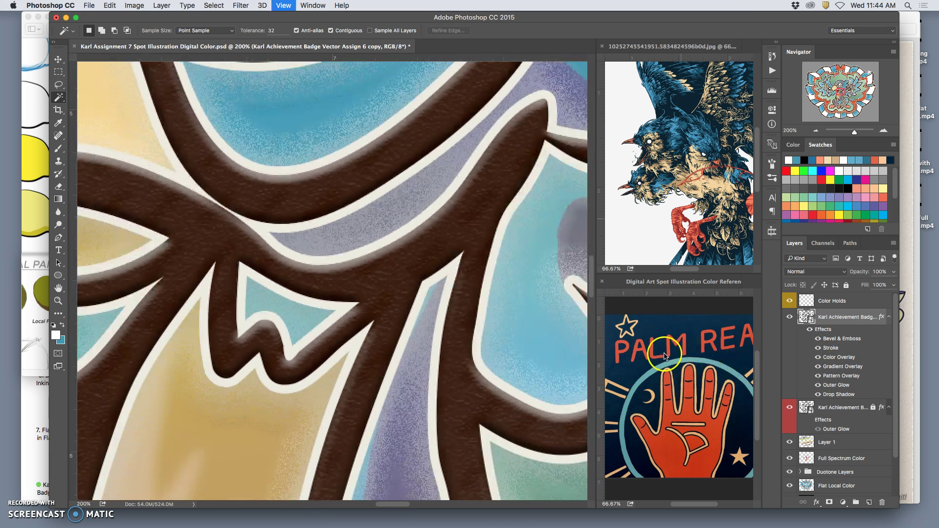
pyautogui.hotkey('ctrl', '-')
pyautogui.hotkey('ctrl', '-')
pyautogui.hotkey('ctrl', '-')
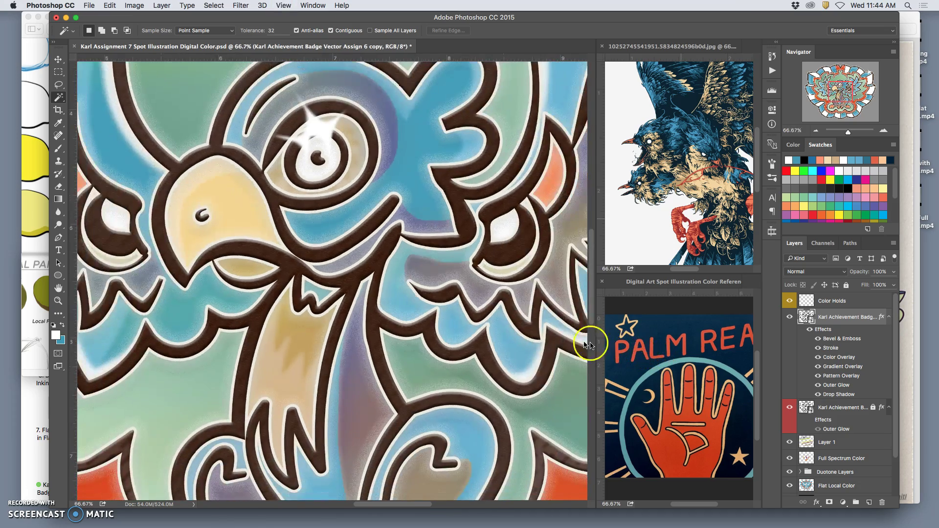
pyautogui.hotkey('ctrl', '-')
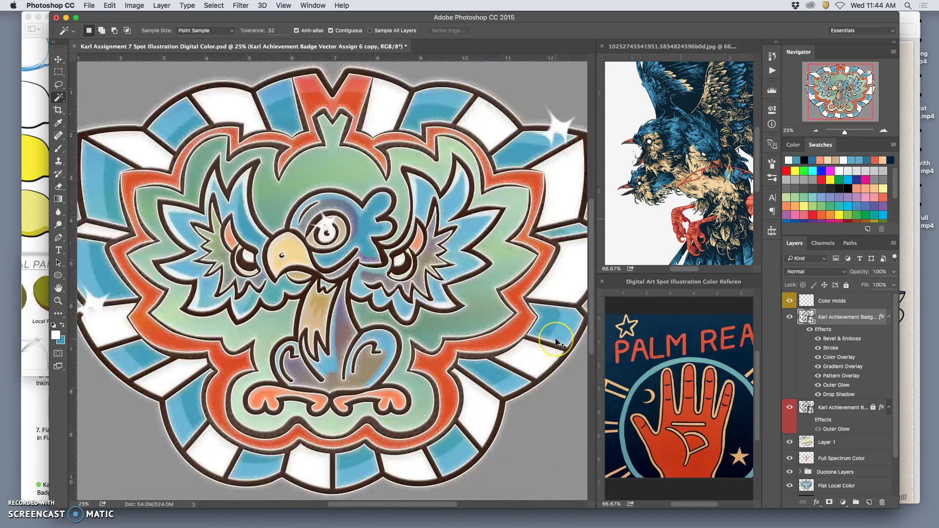
pyautogui.hotkey('ctrl', '-')
pyautogui.click(527, 332)
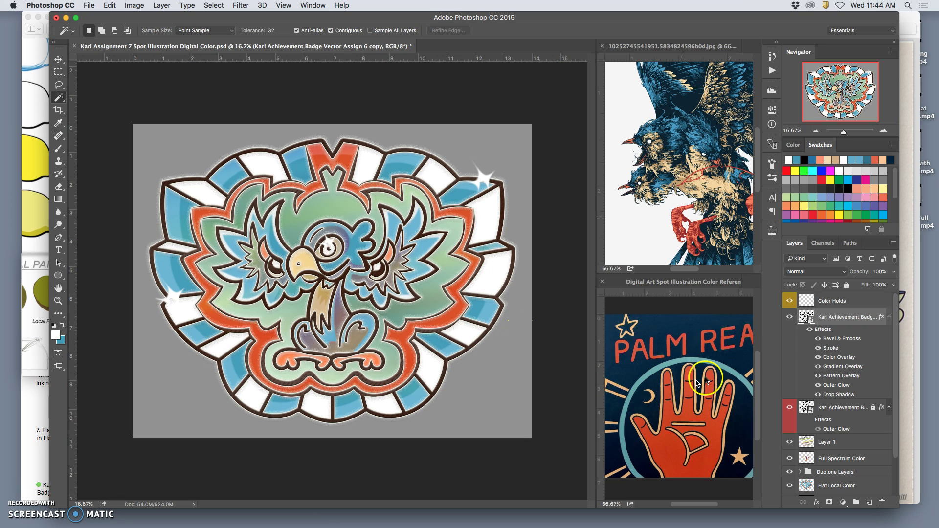
pyautogui.click(810, 329)
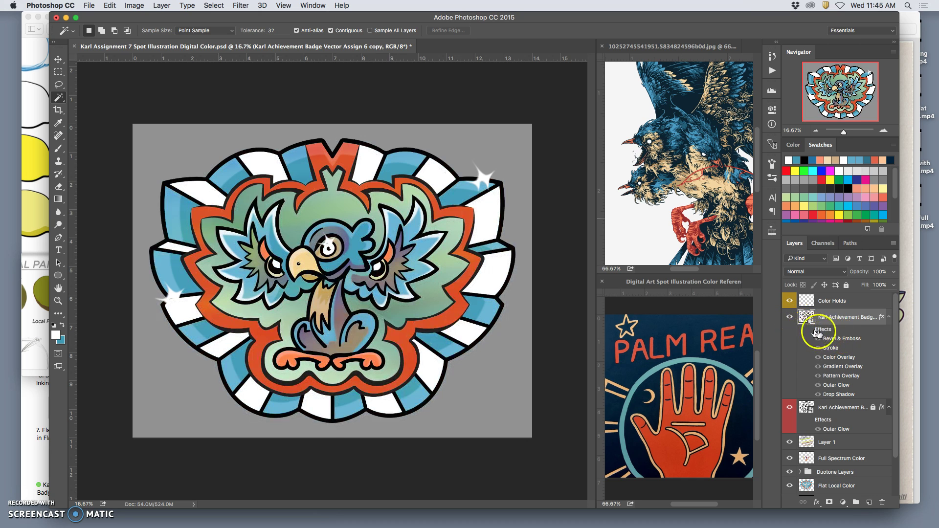
pyautogui.click(810, 331)
pyautogui.click(810, 331)
pyautogui.click(811, 331)
# Compare the badge with the Stroke, Outer Glow and Pattern Overlay effects individually off and on
pyautogui.click(818, 348)
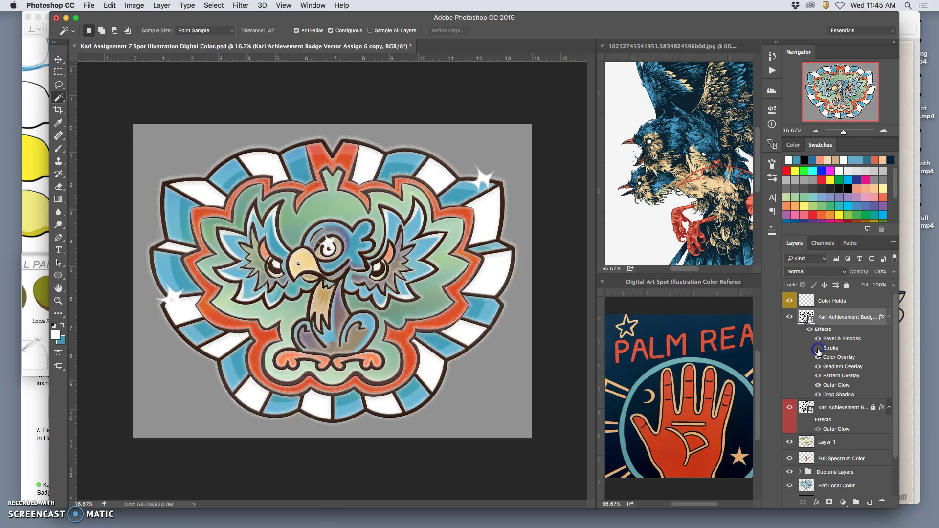
pyautogui.click(818, 349)
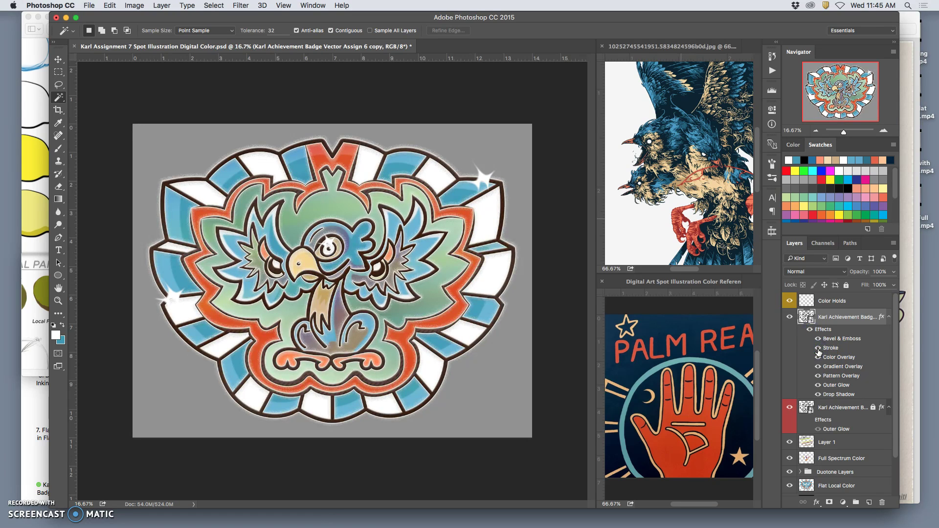
pyautogui.click(817, 385)
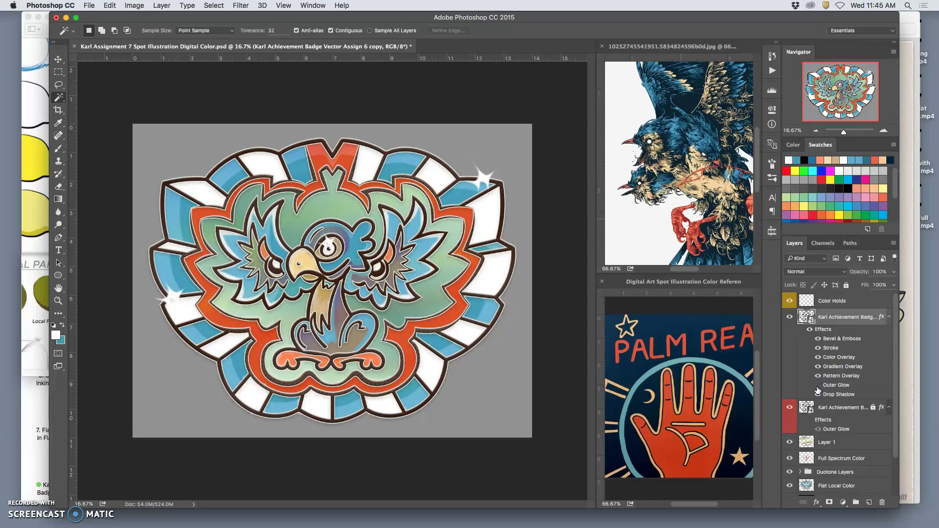
pyautogui.click(817, 387)
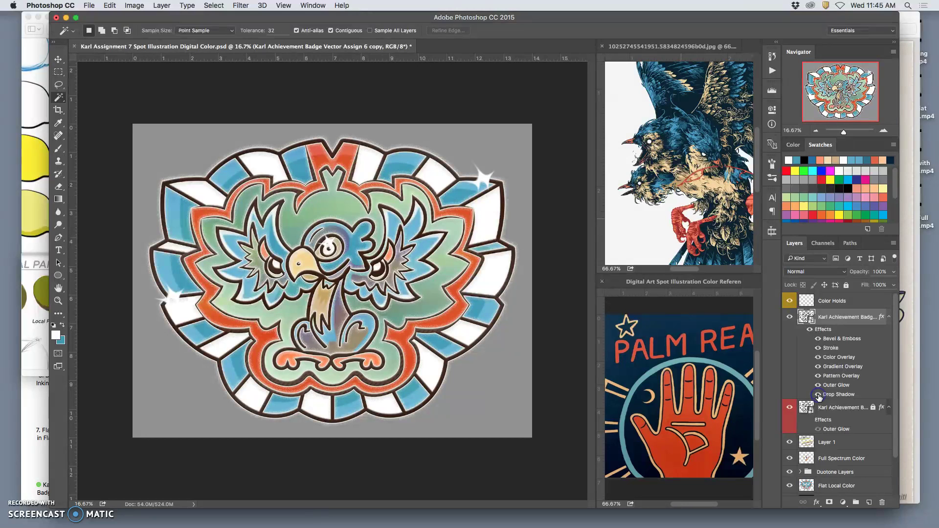
pyautogui.click(817, 376)
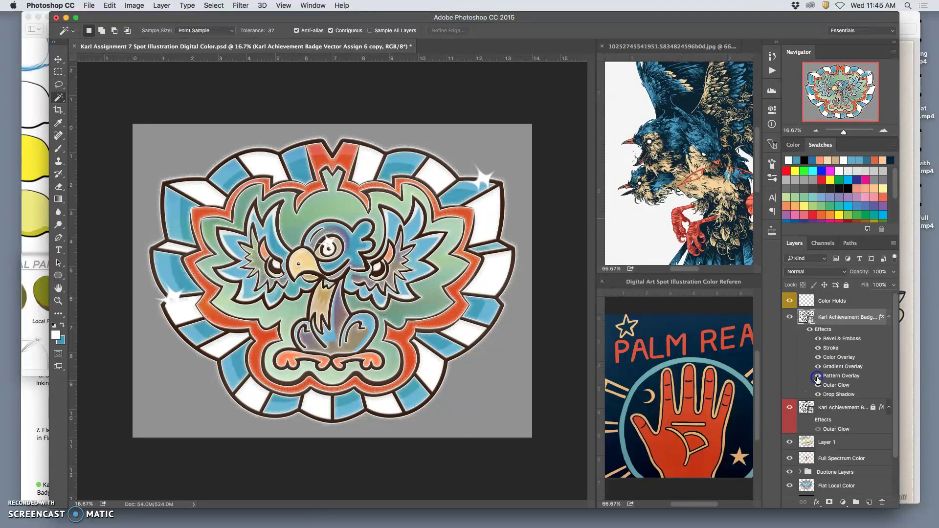
# Compare the badge with Bevel & Emboss, Color Overlay and Gradient Overlay individually off and on
pyautogui.click(817, 340)
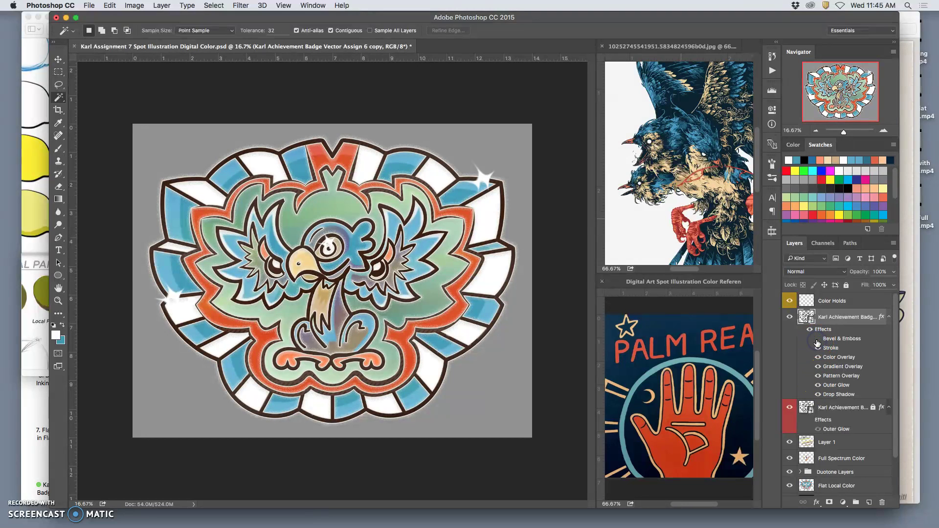
pyautogui.click(817, 339)
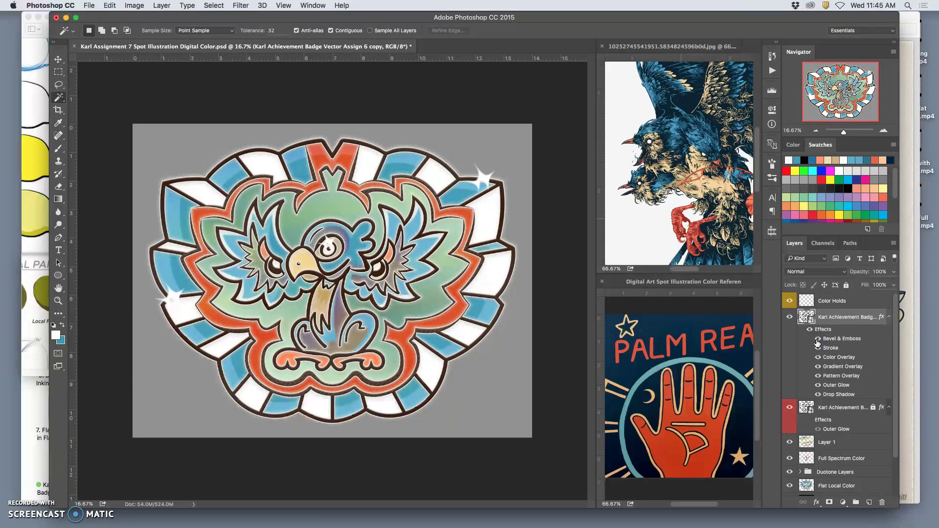
pyautogui.click(818, 349)
pyautogui.click(817, 358)
pyautogui.click(817, 358)
pyautogui.click(818, 367)
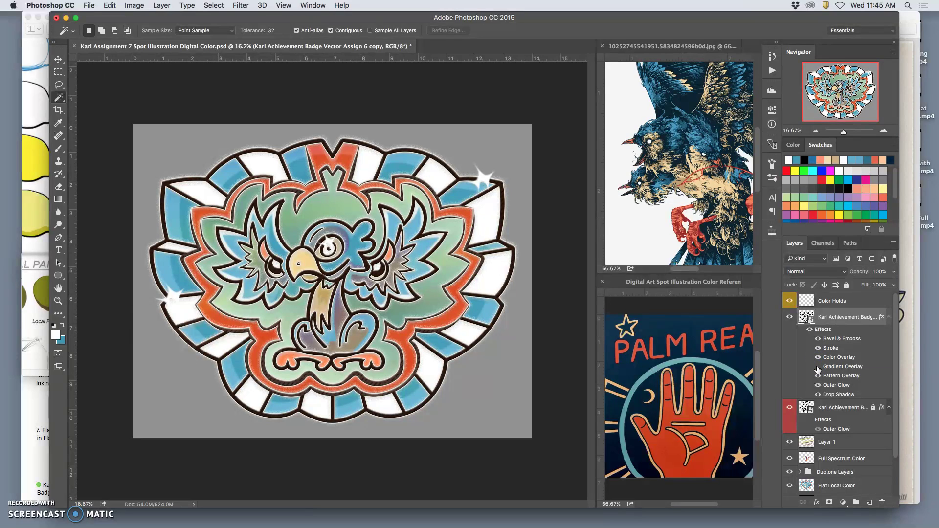
pyautogui.click(817, 368)
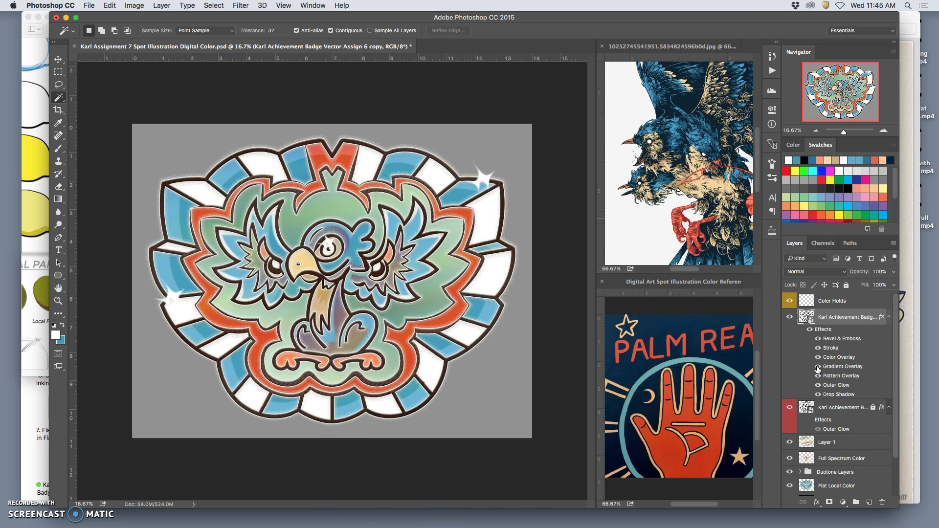
# Hide the line art copy's Gradient Overlay and inspect the striped pattern around the bird and the badge's lower border
pyautogui.press('super+equal')
pyautogui.press('super+equal')
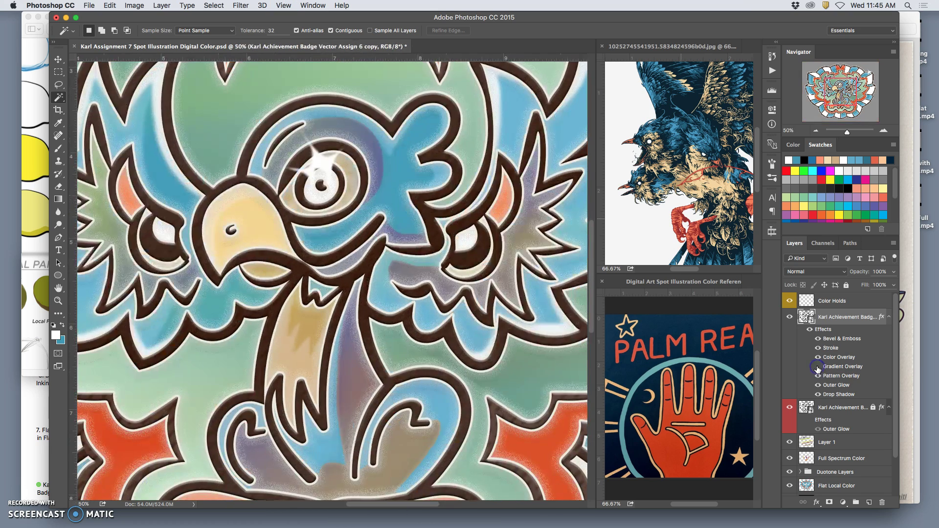
pyautogui.click(818, 367)
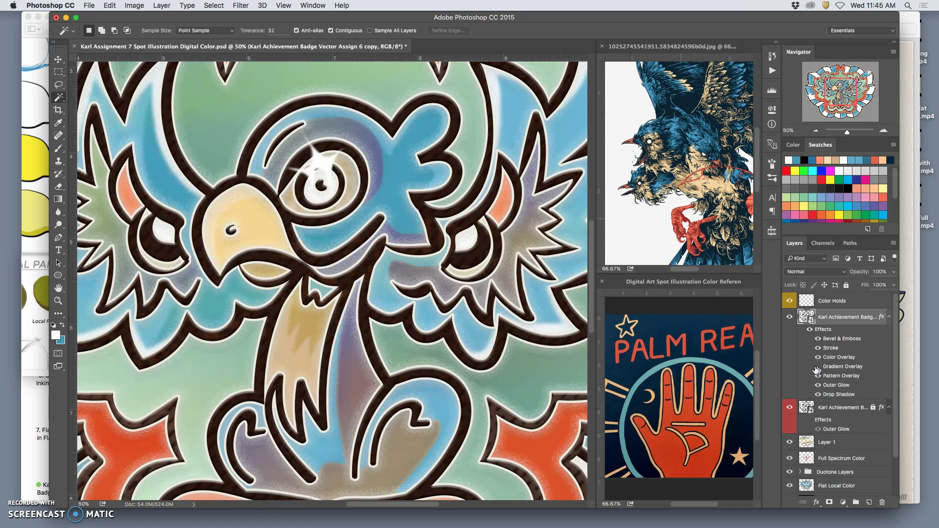
pyautogui.scroll(-5, 524, 335)
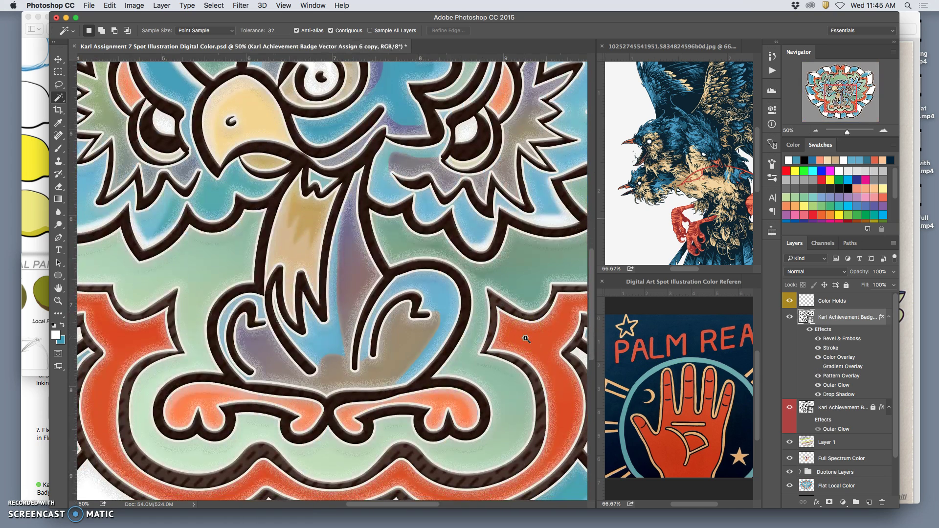
pyautogui.scroll(-1, 526, 339)
pyautogui.press('super+minus')
pyautogui.click(410, 397)
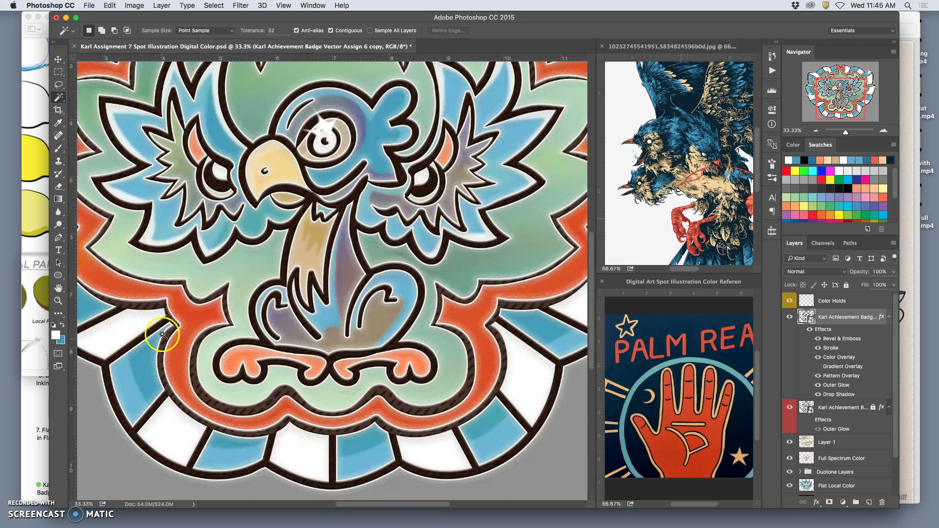
# Inspect the striped line art around the bird, crest and right-hand border, and view the whole badge at 16.67%
pyautogui.scroll(5, 231, 341)
pyautogui.hscroll(-2, 230, 342)
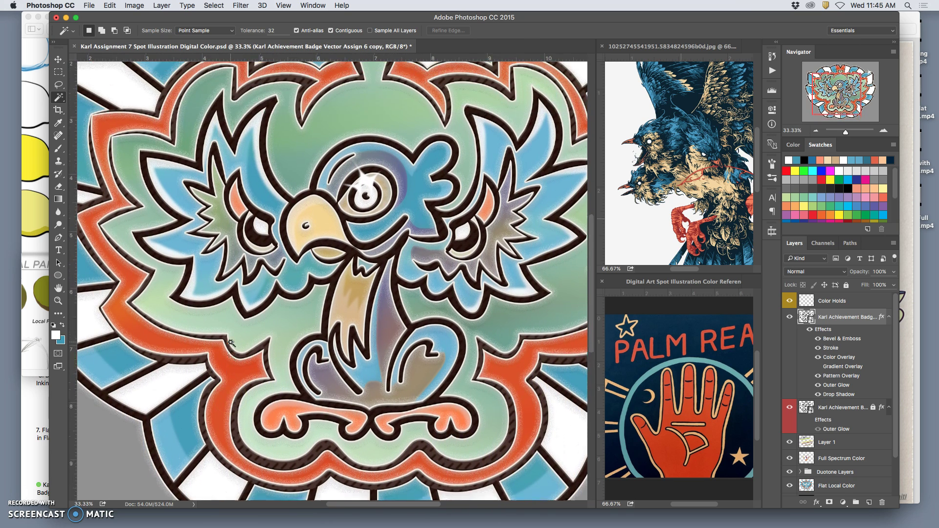
pyautogui.scroll(5, 230, 342)
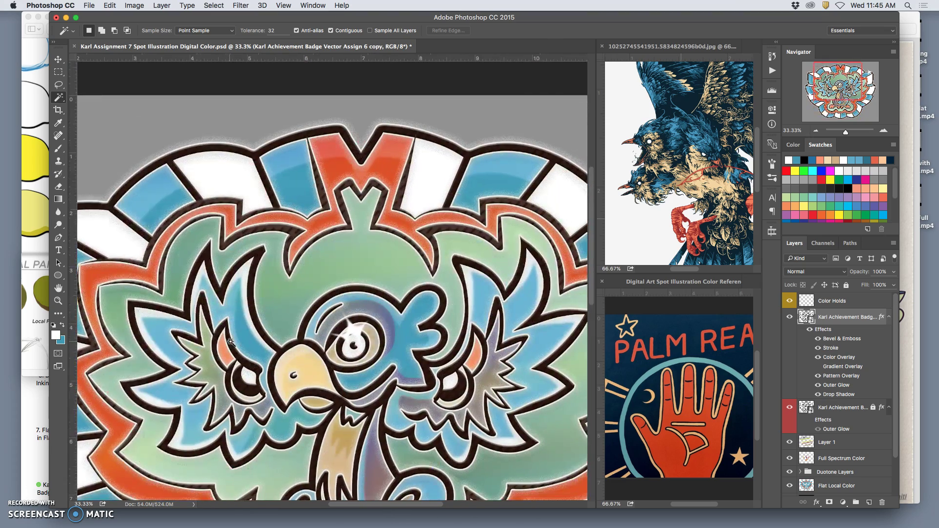
pyautogui.hscroll(5, 231, 341)
pyautogui.scroll(-2, 231, 341)
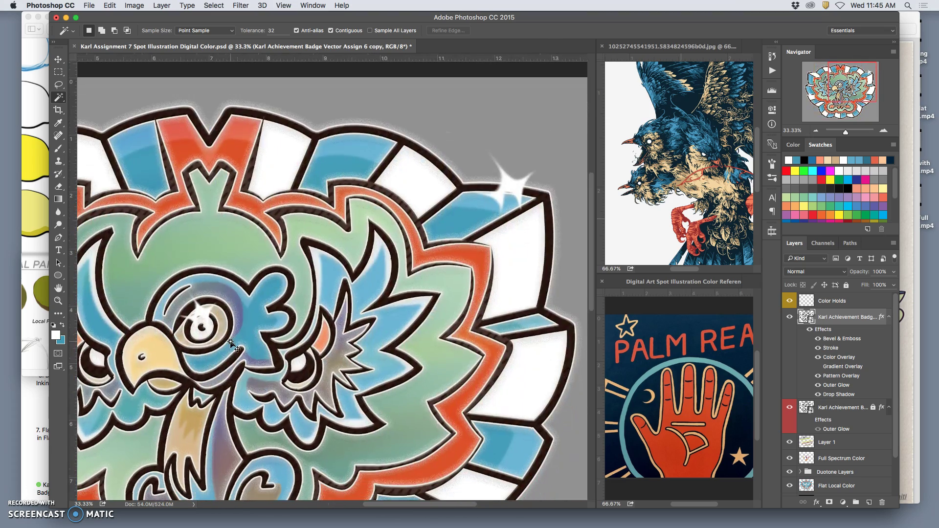
pyautogui.press('super+minus')
pyautogui.press('super+minus')
pyautogui.click(296, 340)
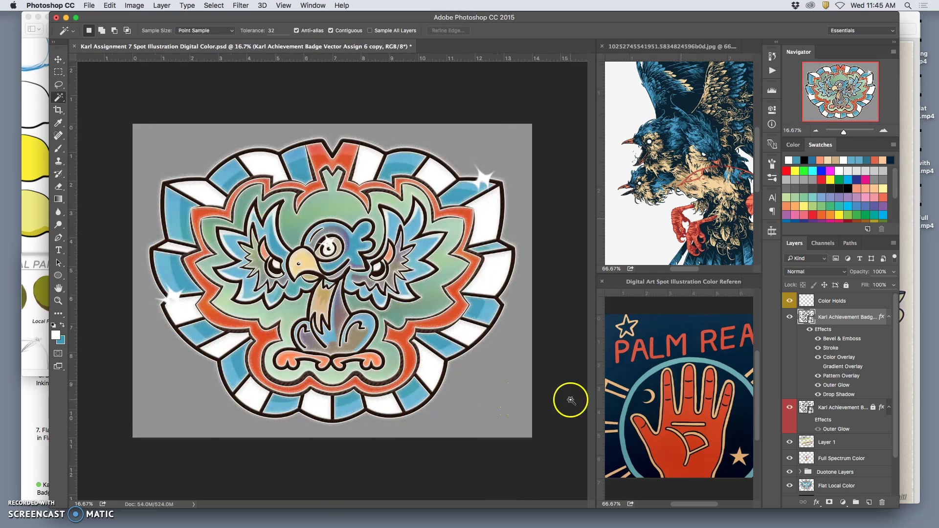
# Compare the badge over the gray, white and black background layers, and leave the black Background copy 2 layer shown
pyautogui.scroll(-3, 812, 462)
pyautogui.click(790, 455)
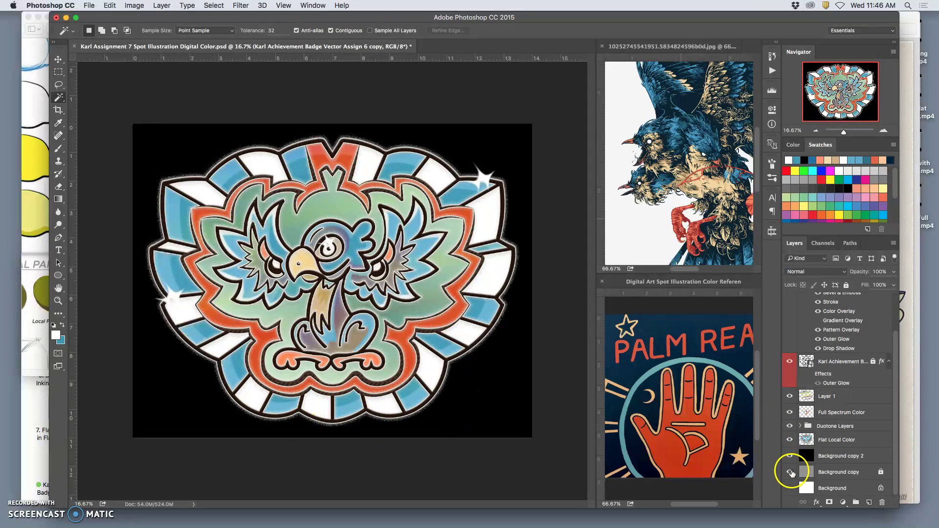
pyautogui.click(790, 456)
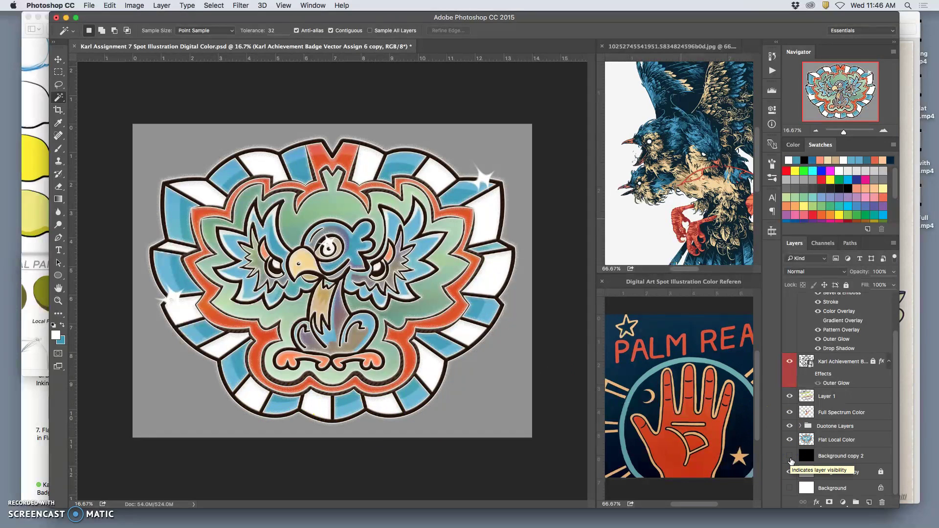
pyautogui.click(790, 458)
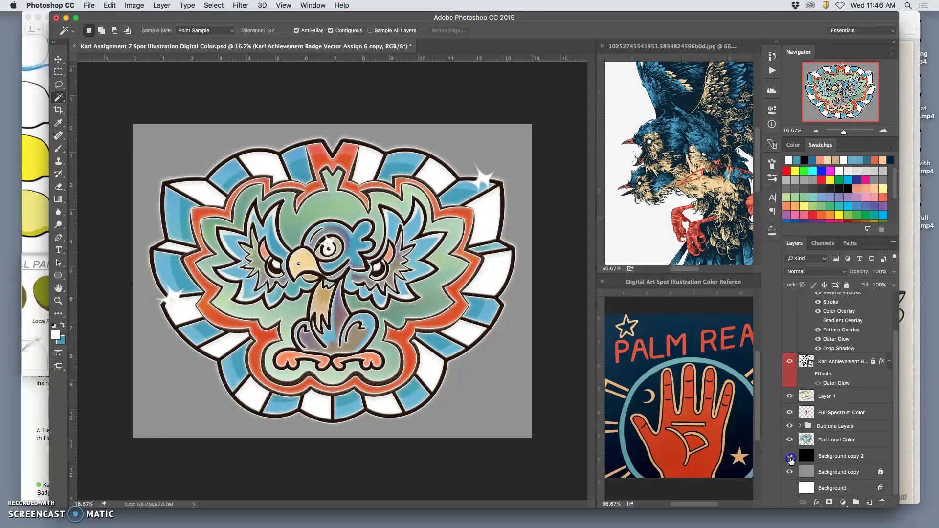
pyautogui.click(790, 456)
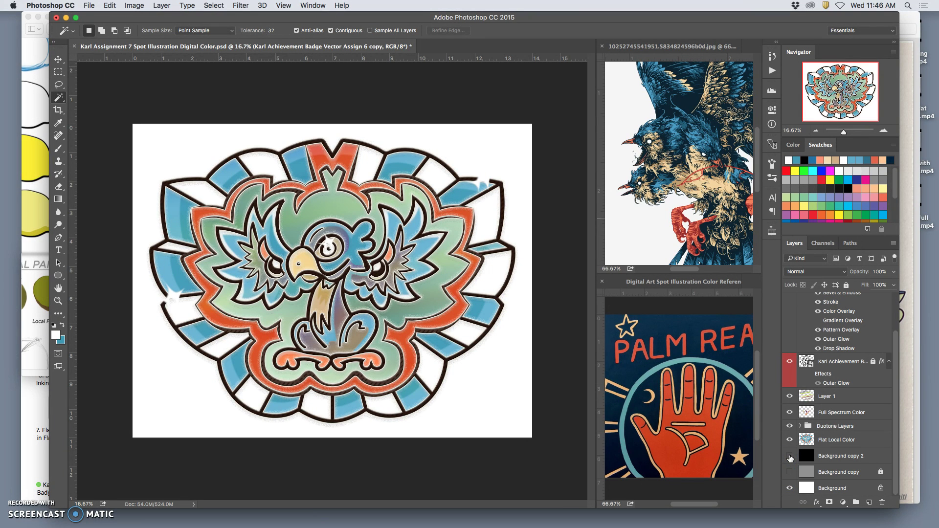
pyautogui.click(790, 456)
pyautogui.click(791, 473)
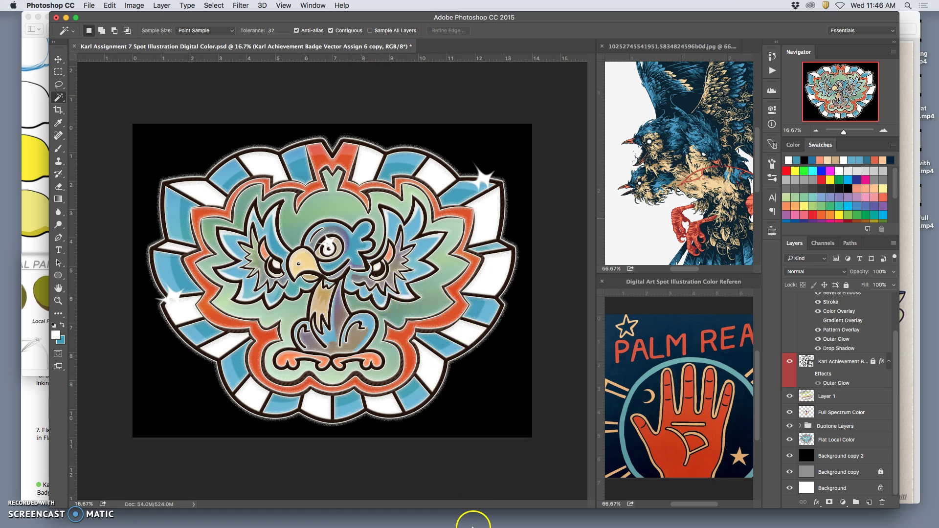
# Switch to Chrome and search the web for "grunge .eps texture" in a new tab
pyautogui.moveTo(482, 513)
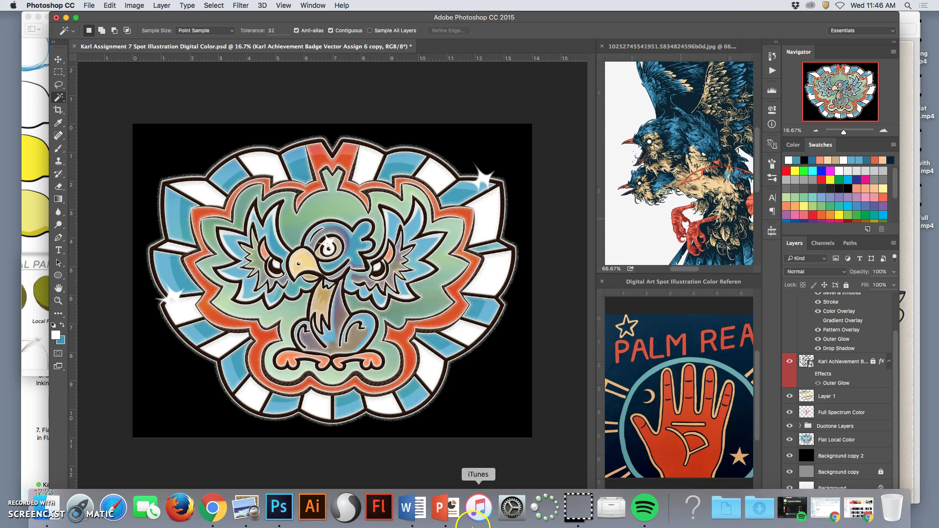
pyautogui.click(218, 509)
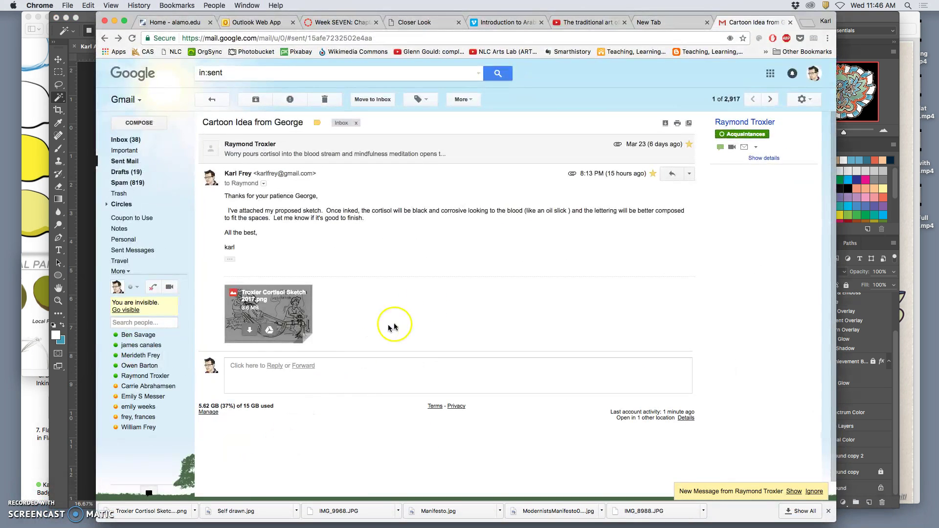
pyautogui.click(804, 23)
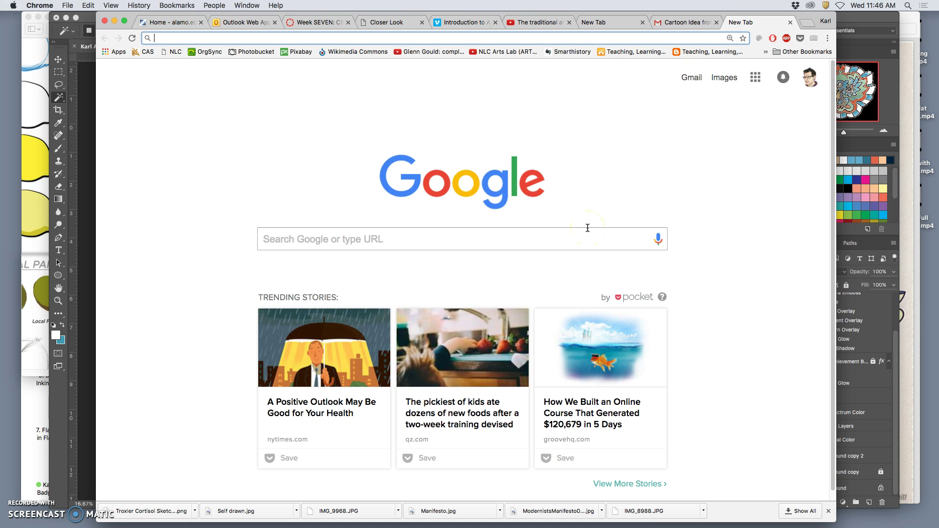
pyautogui.write('g')
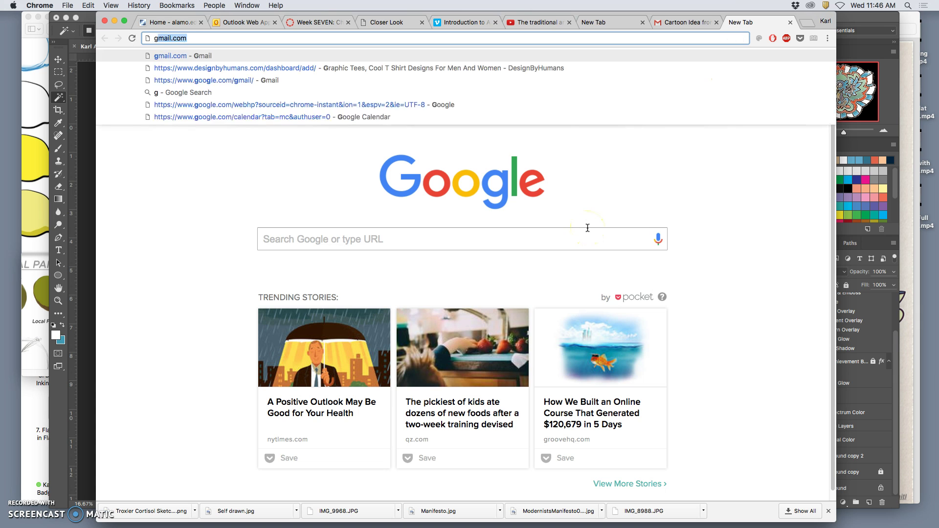
pyautogui.write('runge .ep')
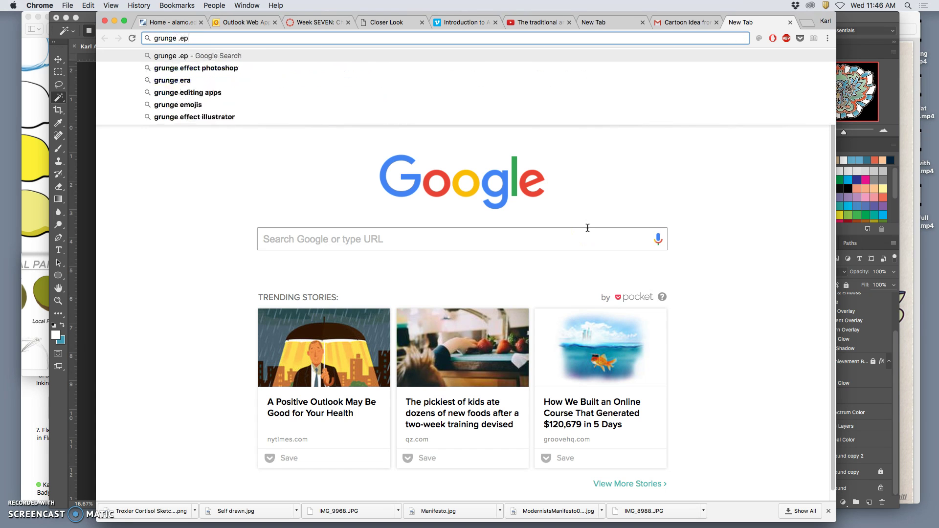
pyautogui.write('s texture')
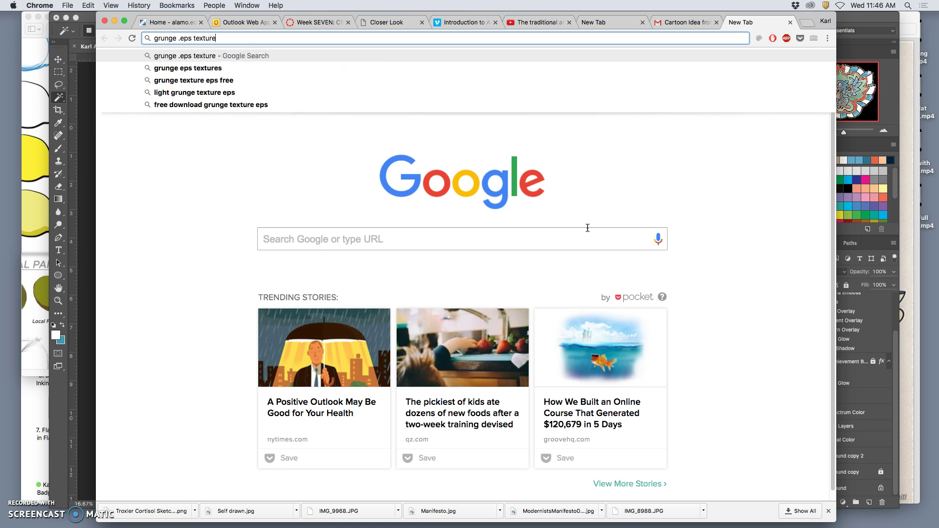
pyautogui.press('Return')
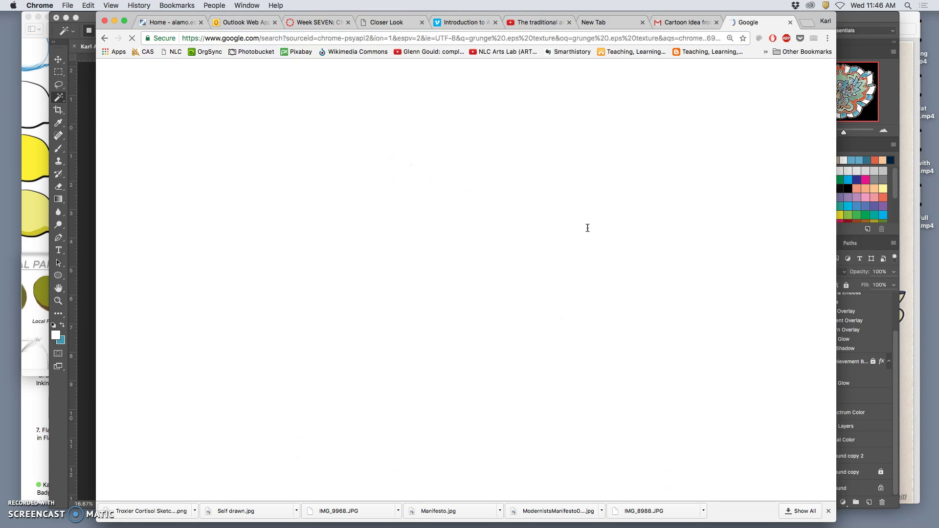
# Open the Edgeways page of free vector grunge textures from the dotted Subtle Grunge image result
pyautogui.click(220, 213)
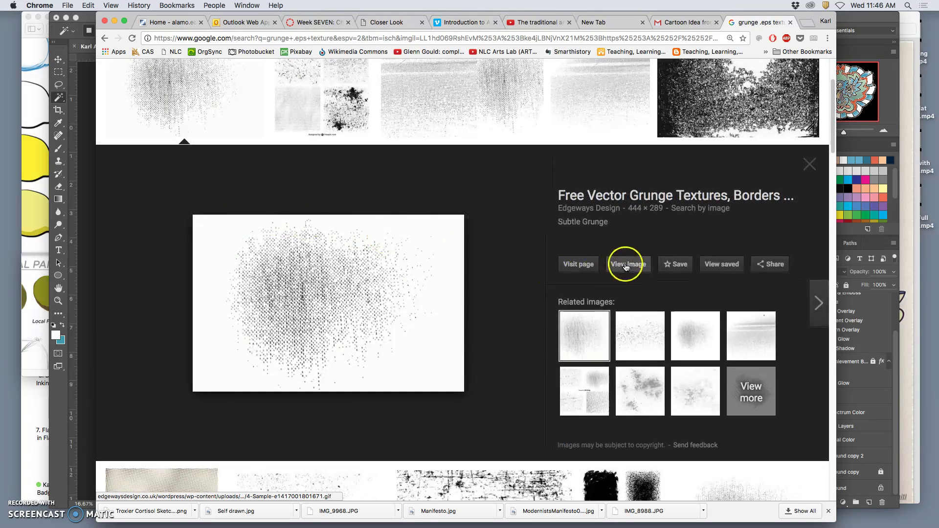
pyautogui.click(582, 267)
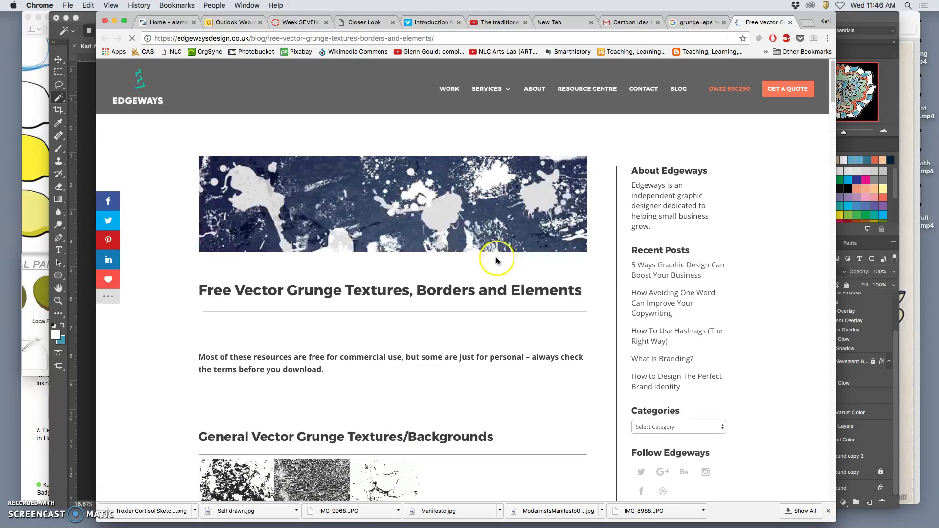
pyautogui.scroll(-10, 498, 258)
pyautogui.scroll(6, 496, 260)
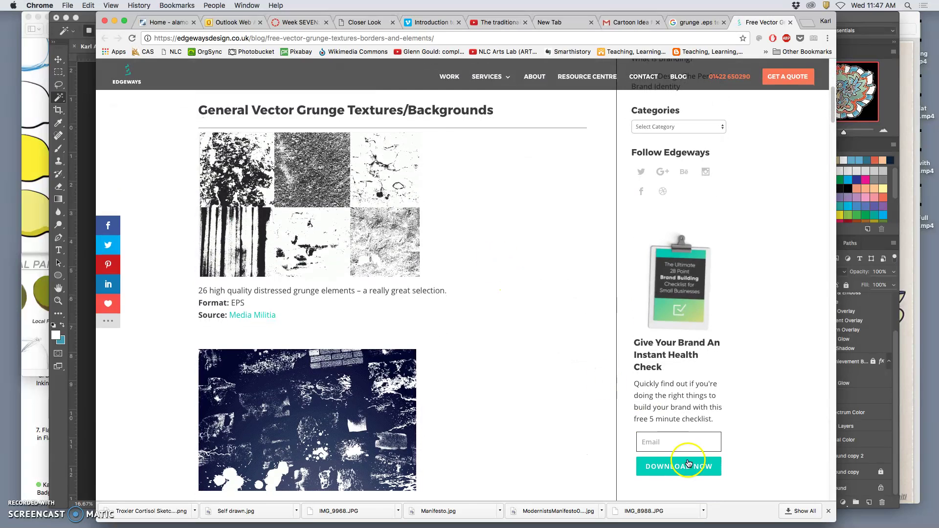
# Open the Media Militia source page for the 26 distressed grunge elements in EPS format
pyautogui.click(646, 461)
pyautogui.scroll(3, 535, 409)
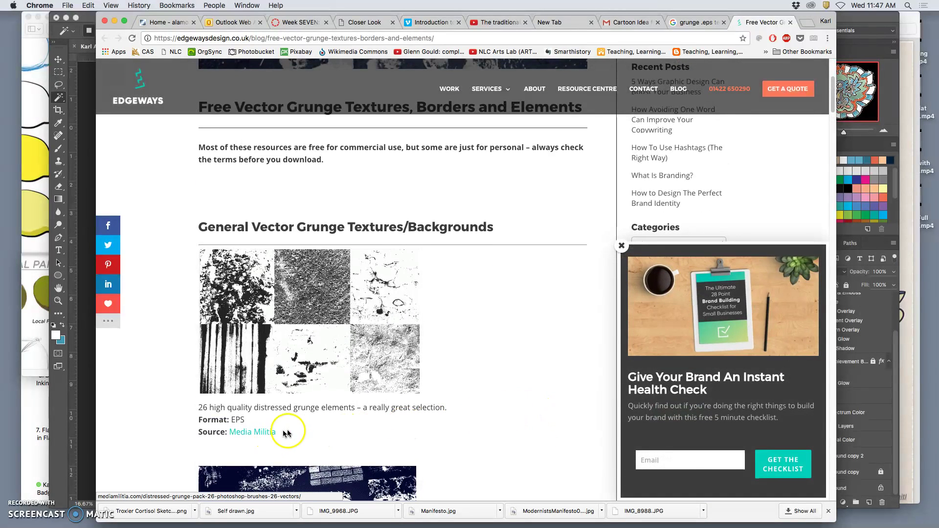
pyautogui.scroll(2, 274, 425)
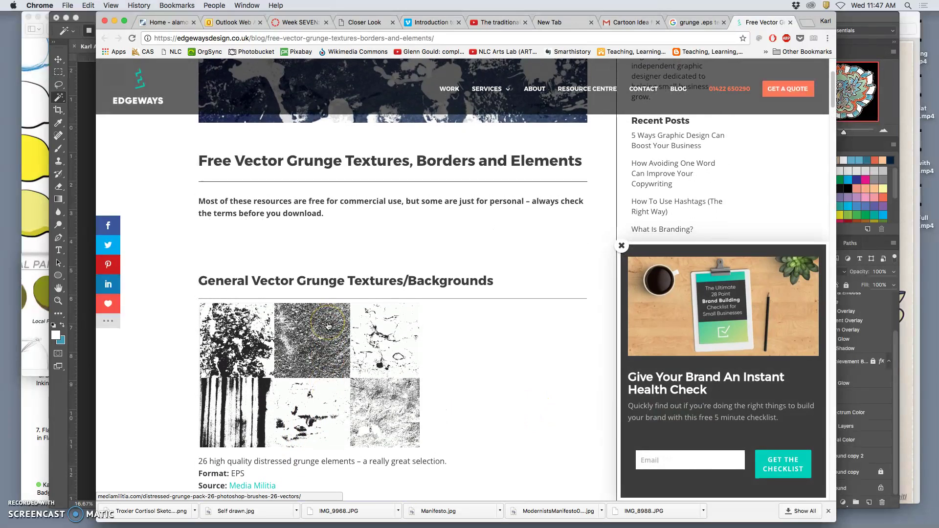
pyautogui.scroll(-3, 328, 342)
pyautogui.click(267, 335)
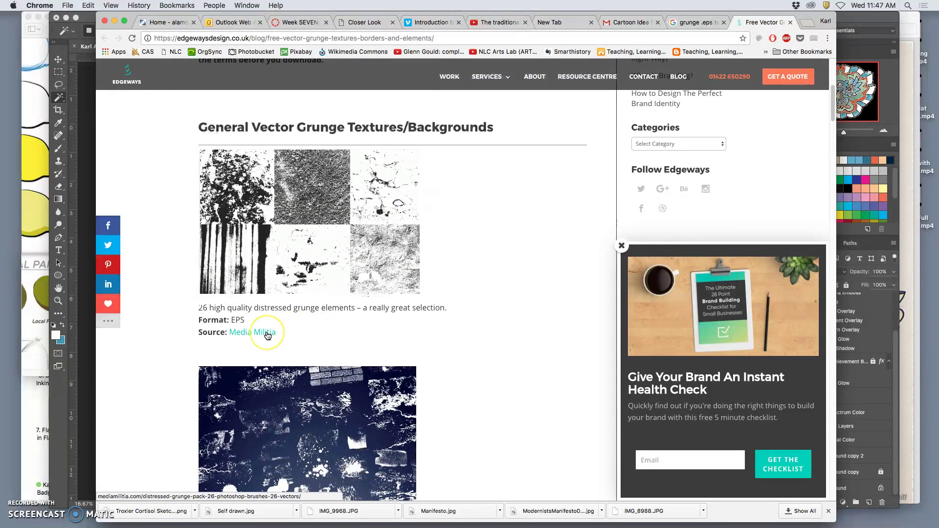
pyautogui.click(267, 334)
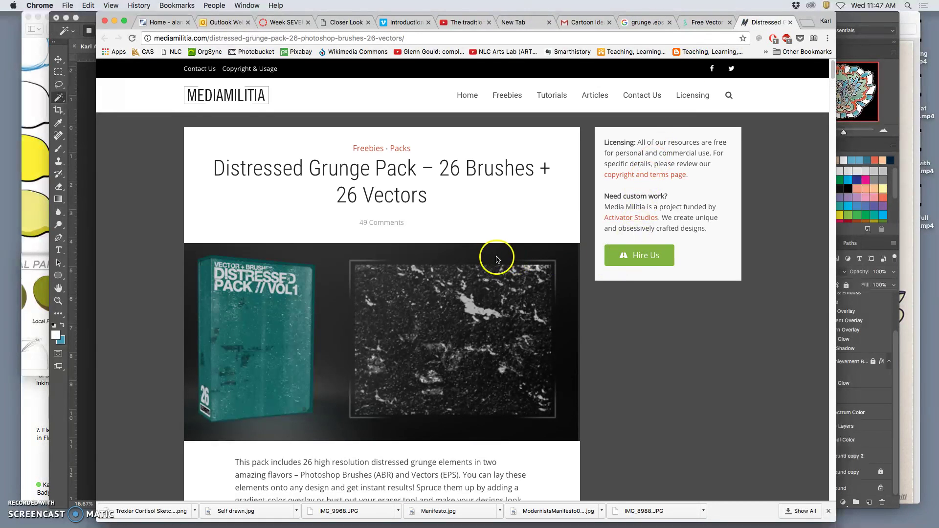
# Download the Distressed Grunge Pack of 26 brushes and 26 vectors
pyautogui.scroll(-2, 497, 260)
pyautogui.scroll(-5, 496, 259)
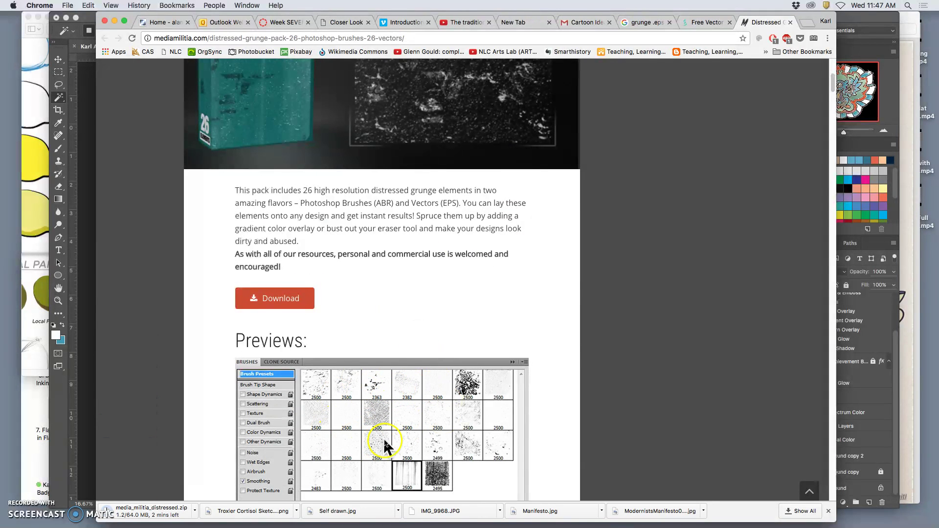
pyautogui.moveTo(566, 526)
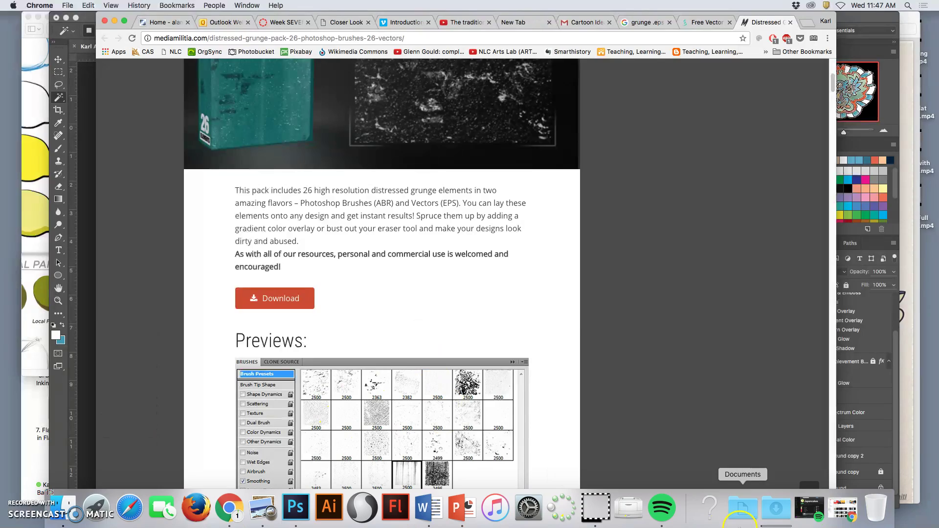
# Look through the preview images of the distressed grunge textures included in the pack
pyautogui.scroll(-15, 533, 442)
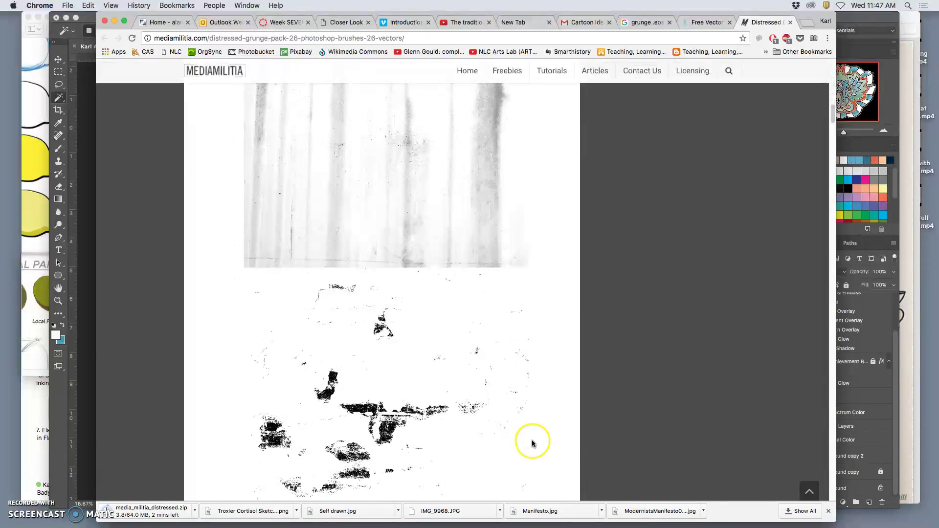
pyautogui.scroll(-10, 531, 445)
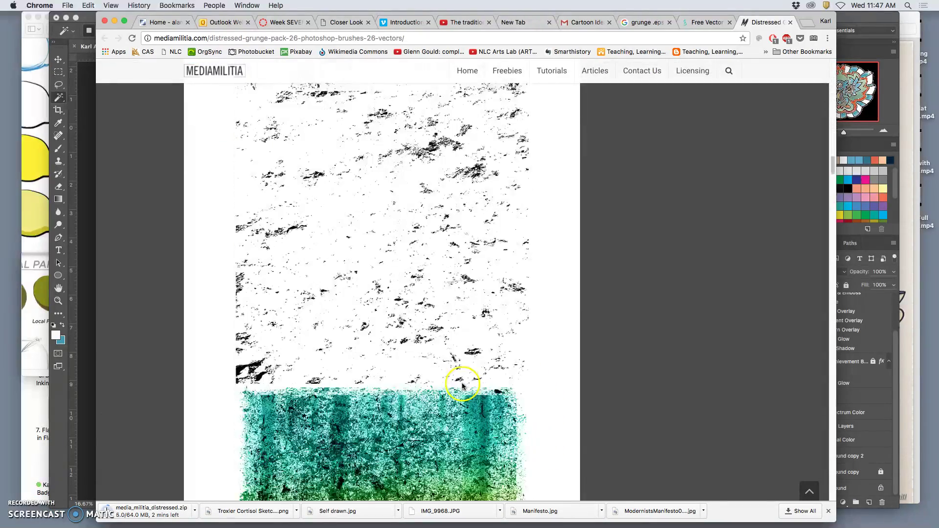
pyautogui.scroll(-10, 462, 388)
pyautogui.scroll(11, 462, 388)
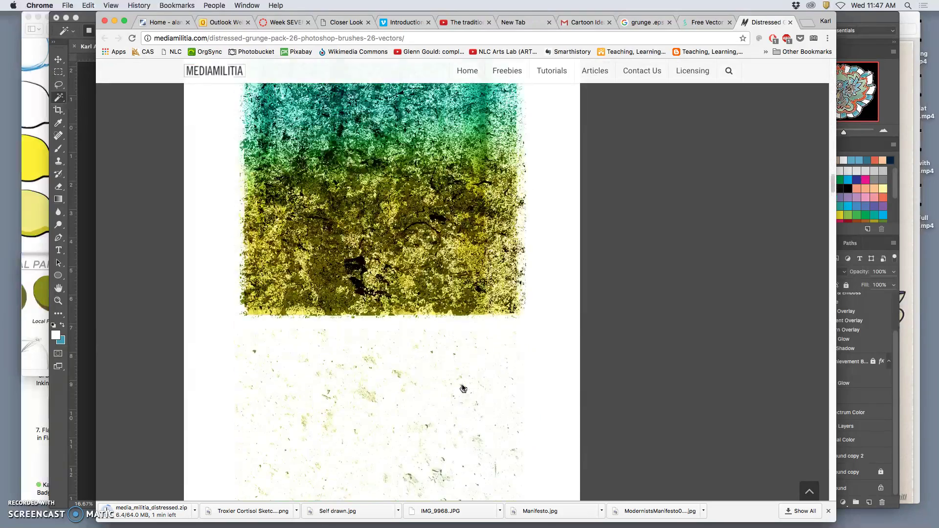
pyautogui.scroll(4, 462, 388)
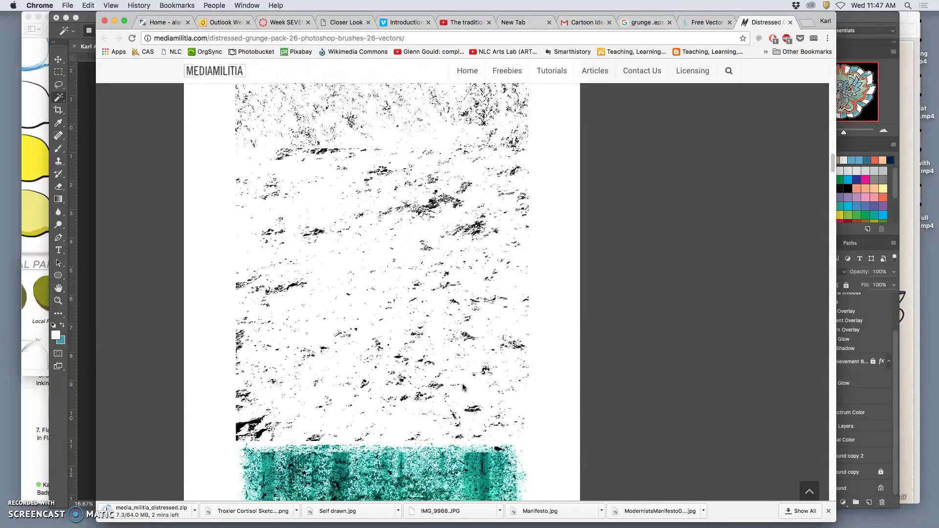
pyautogui.scroll(3, 462, 387)
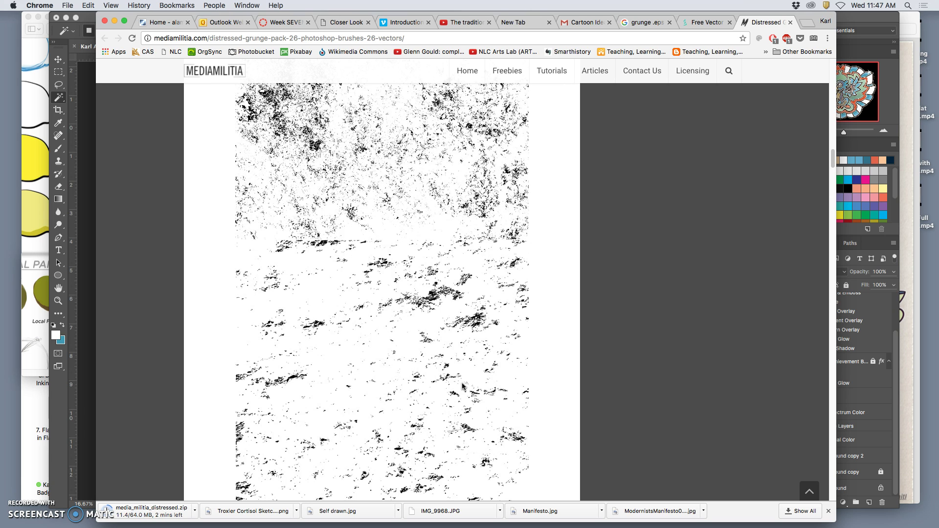
pyautogui.click(440, 405)
pyautogui.click(450, 417)
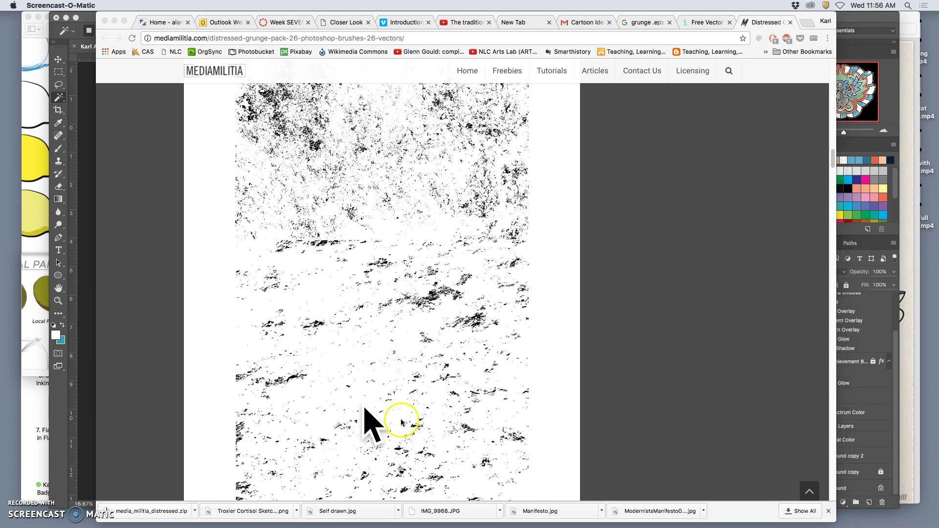
# Extract the downloaded media_militia_distressed.zip archive from the Downloads folder
pyautogui.moveTo(750, 527)
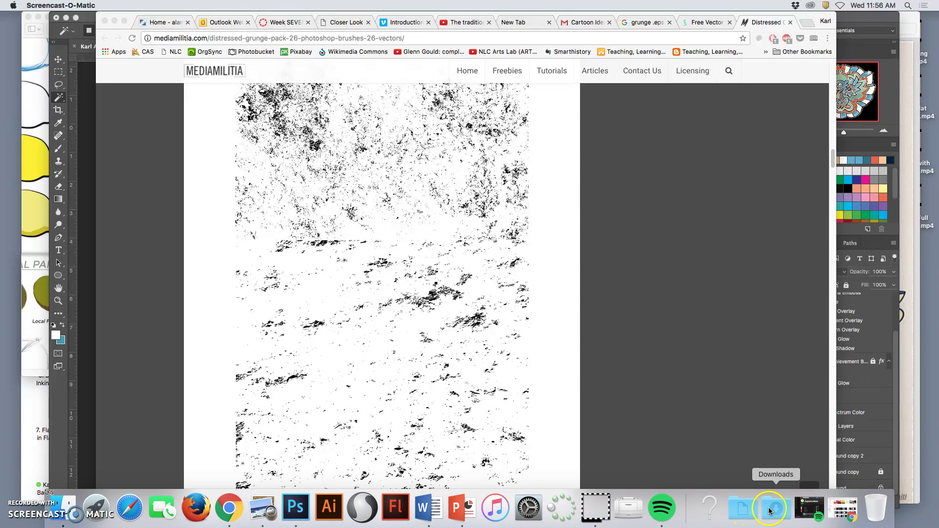
pyautogui.click(776, 508)
pyautogui.click(560, 122)
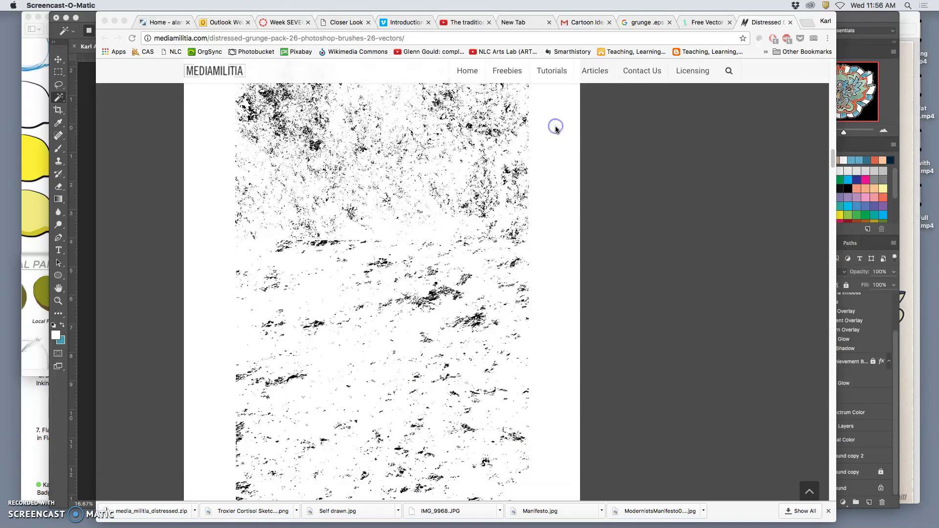
# Open the Downloads folder in a Finder window
pyautogui.moveTo(772, 526)
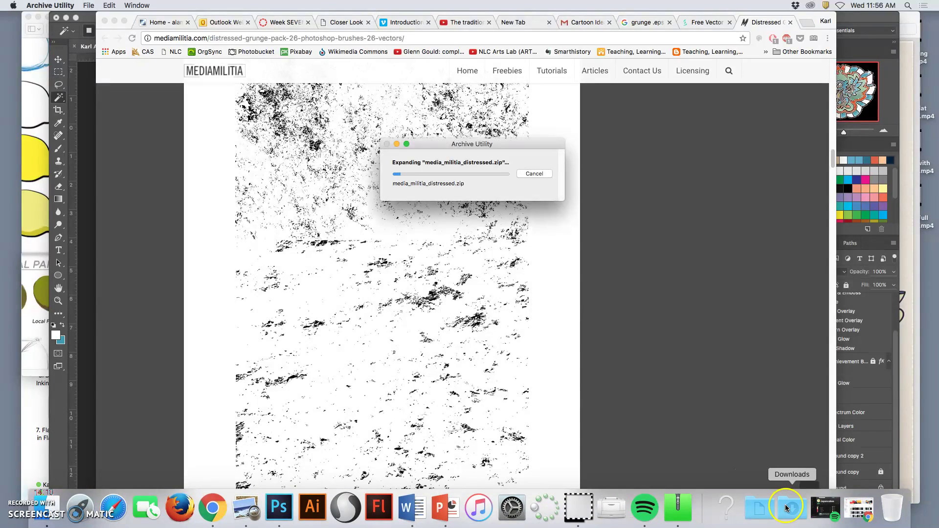
pyautogui.click(792, 508)
pyautogui.click(833, 390)
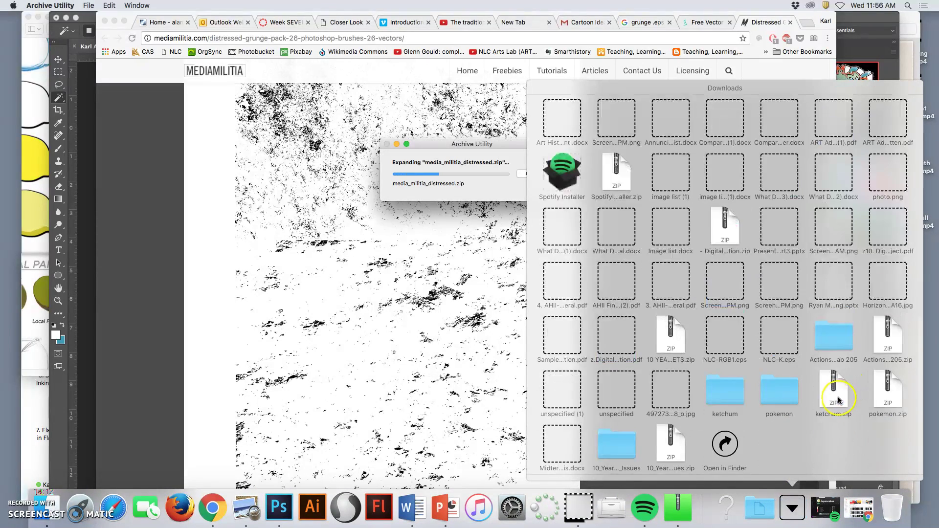
pyautogui.click(727, 441)
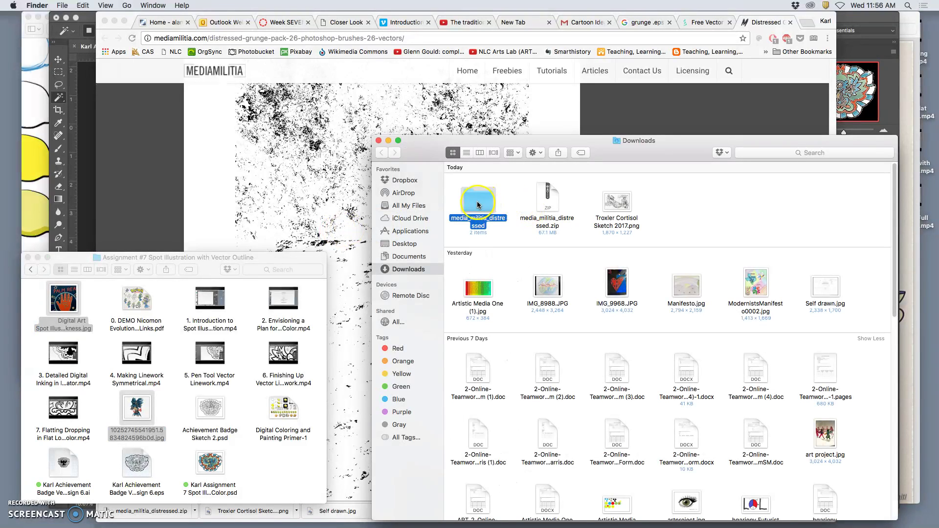
# Open the media_militia_distressed_vectors folder inside the extracted media_militia_distressed folder
pyautogui.doubleClick(484, 198)
pyautogui.doubleClick(479, 190)
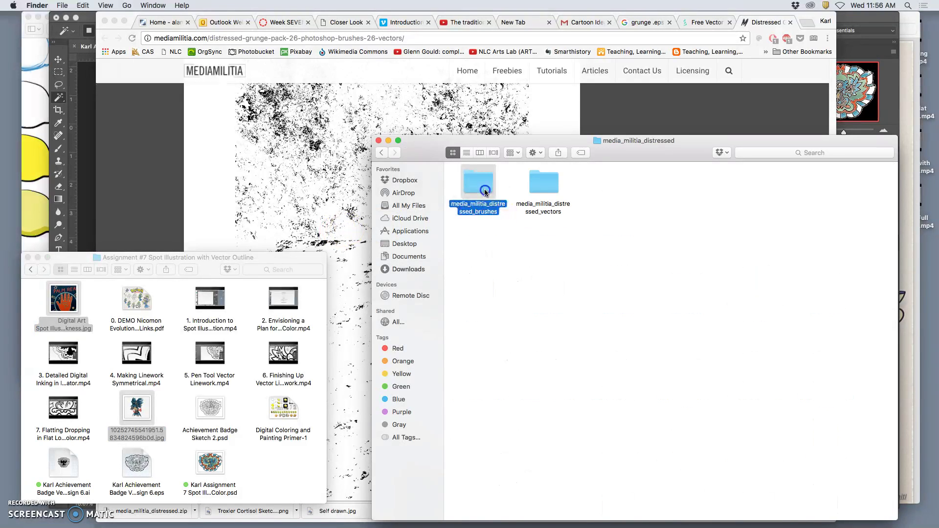
pyautogui.click(381, 152)
pyautogui.click(535, 185)
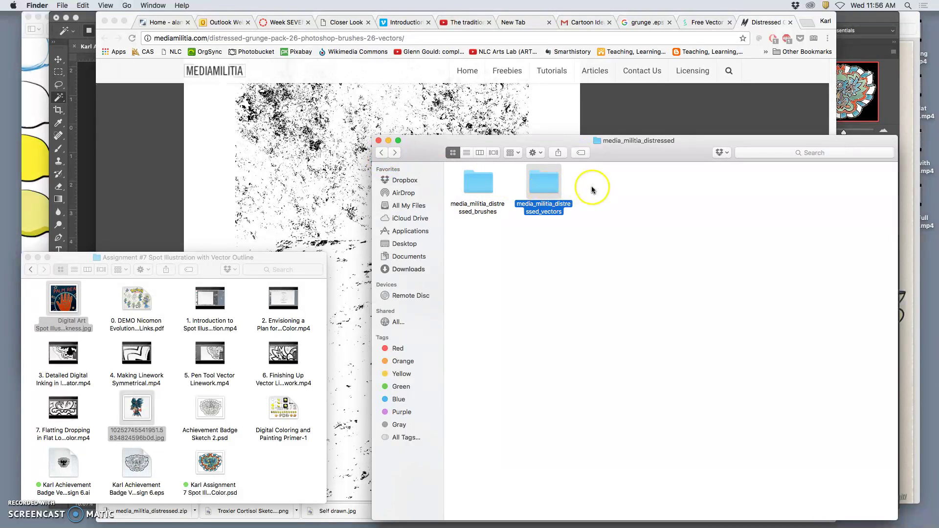
pyautogui.doubleClick(549, 186)
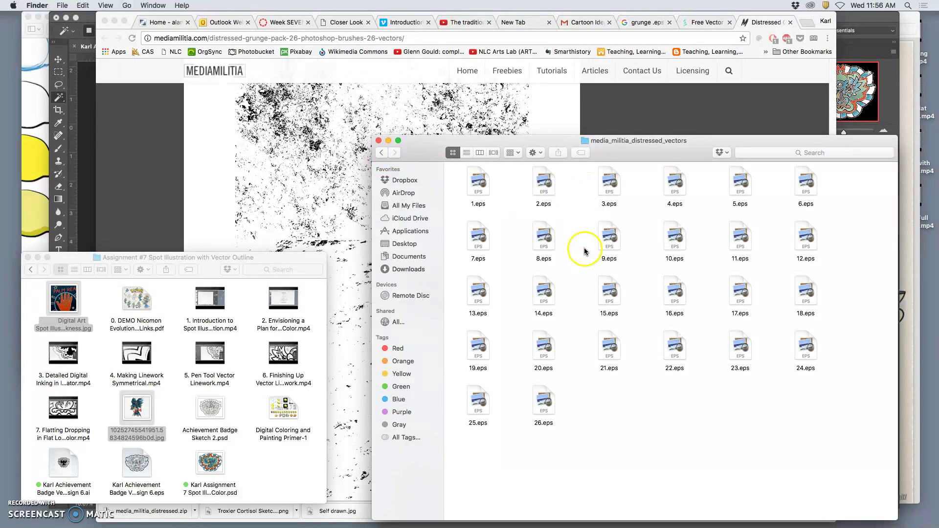
# Switch to the illustration in Photoshop and position the vectors folder window so the canvas and the EPS files are both accessible
pyautogui.moveTo(616, 159); pyautogui.dragTo(682, 171)
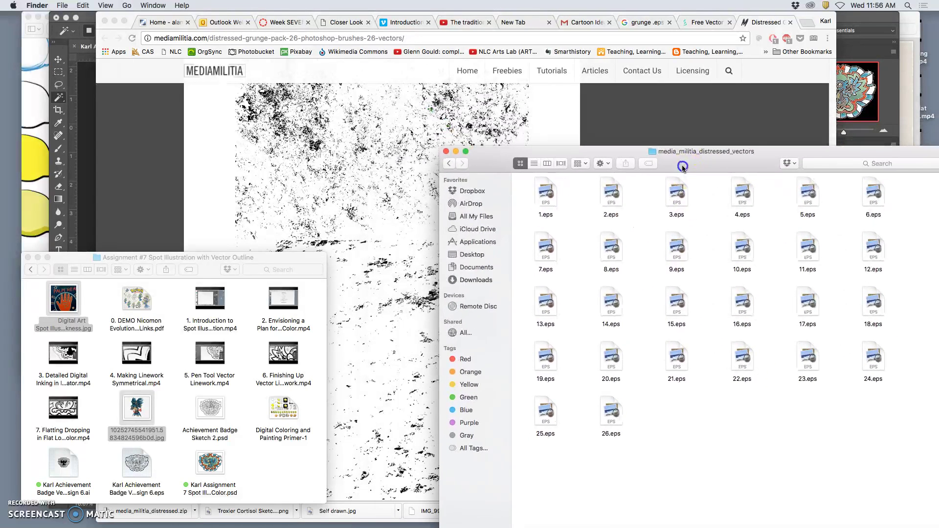
pyautogui.click(550, 197)
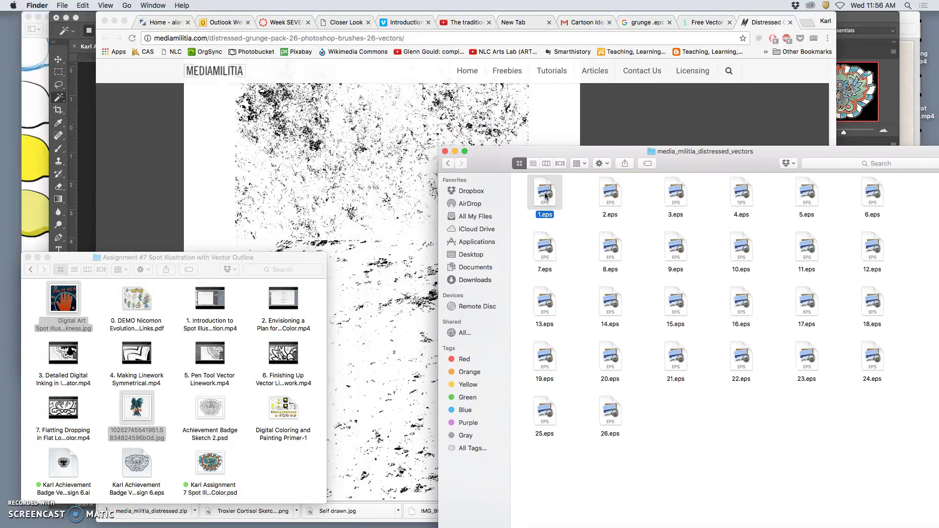
pyautogui.moveTo(546, 196); pyautogui.dragTo(89, 136)
pyautogui.click(929, 256)
pyautogui.moveTo(709, 165); pyautogui.dragTo(915, 163)
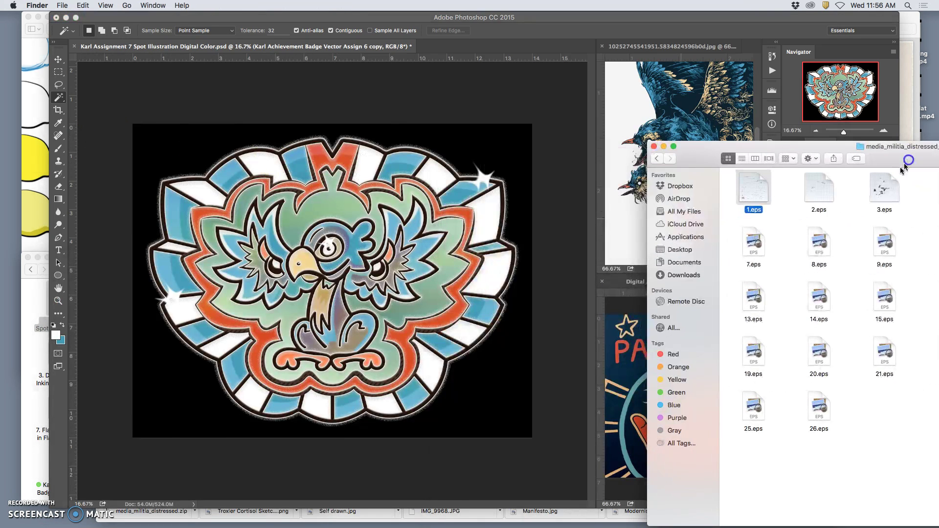
# Place 8.eps over the illustration and stretch it to about 110.72% width so the grunge texture spans nearly the whole canvas
pyautogui.click(752, 192)
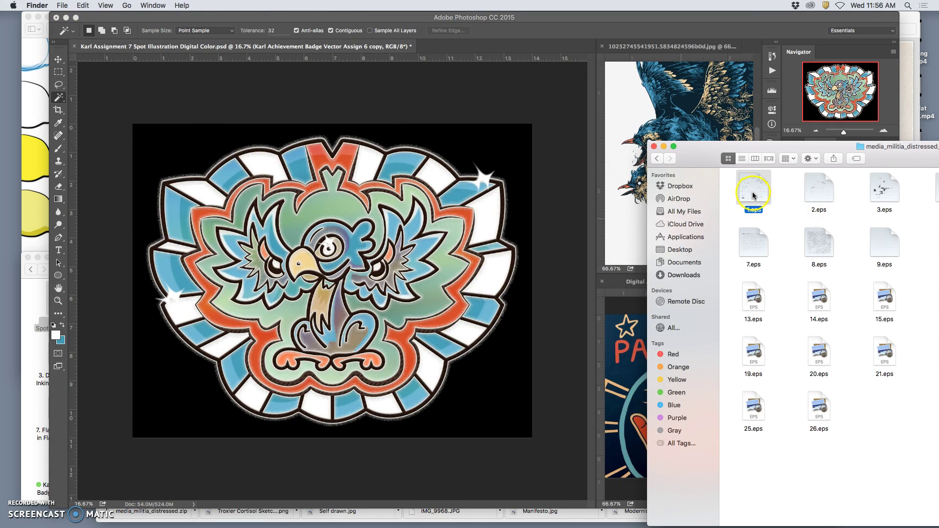
pyautogui.click(814, 251)
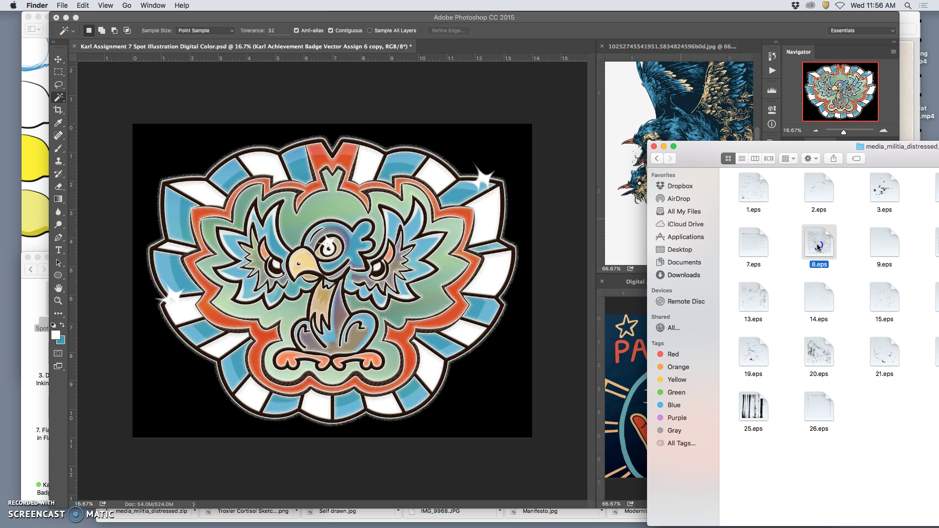
pyautogui.click(403, 254)
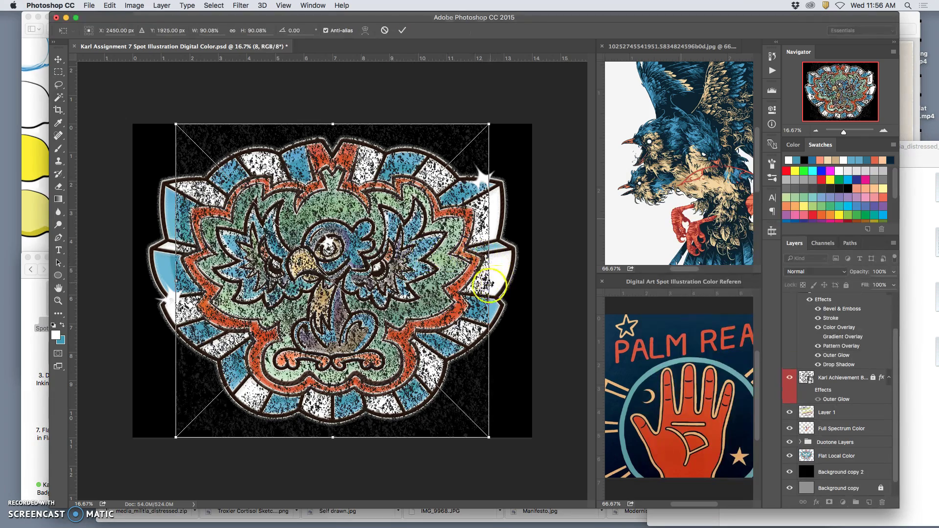
pyautogui.moveTo(489, 281); pyautogui.dragTo(524, 283)
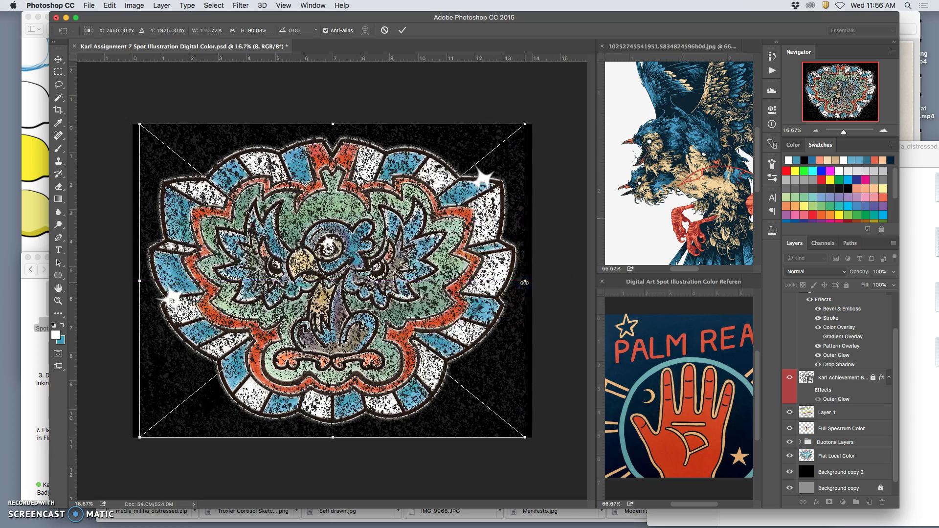
pyautogui.press('Return')
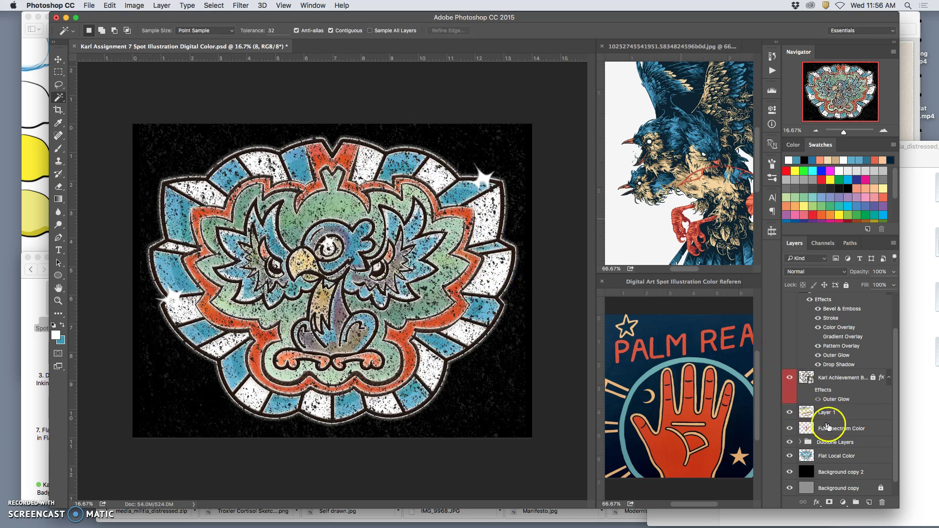
# Toggle the Color Holds layer off and on to check its content, and target the placed grunge texture layer 8 below it
pyautogui.scroll(3, 831, 414)
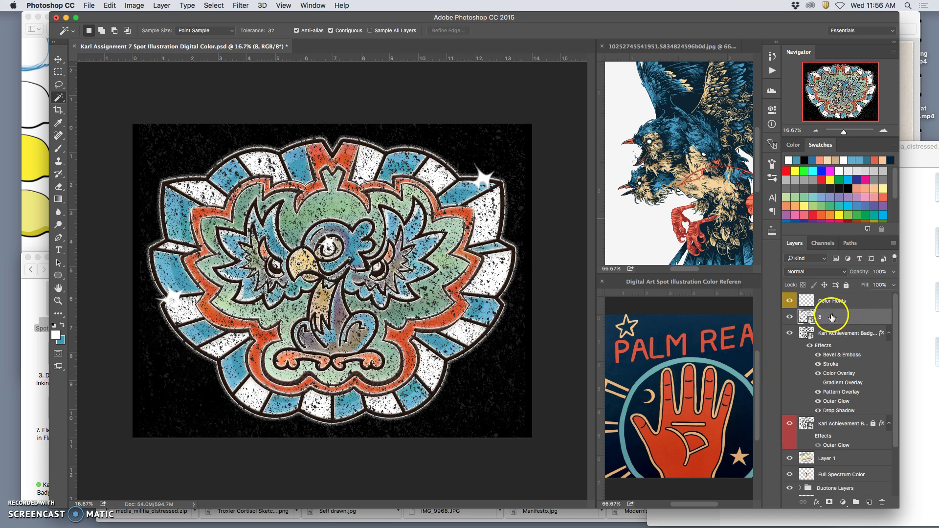
pyautogui.click(789, 301)
pyautogui.click(789, 301)
pyautogui.click(840, 320)
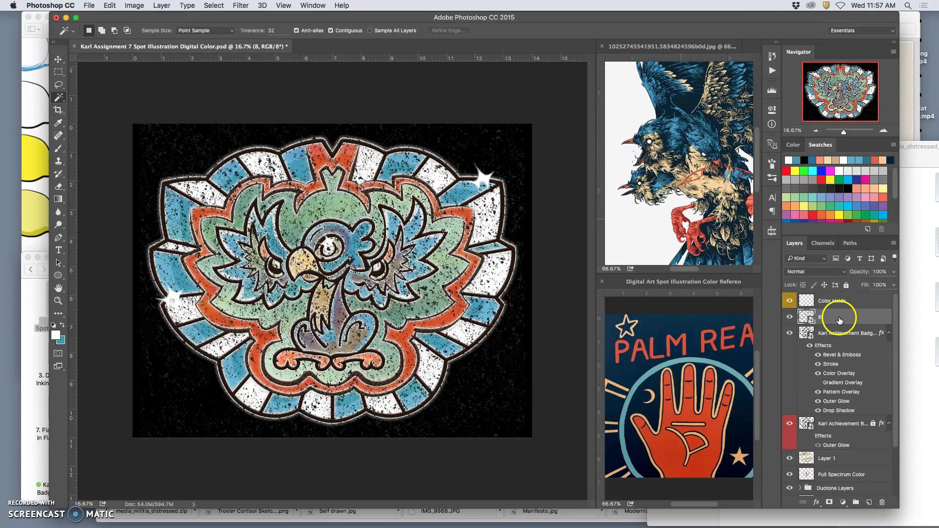